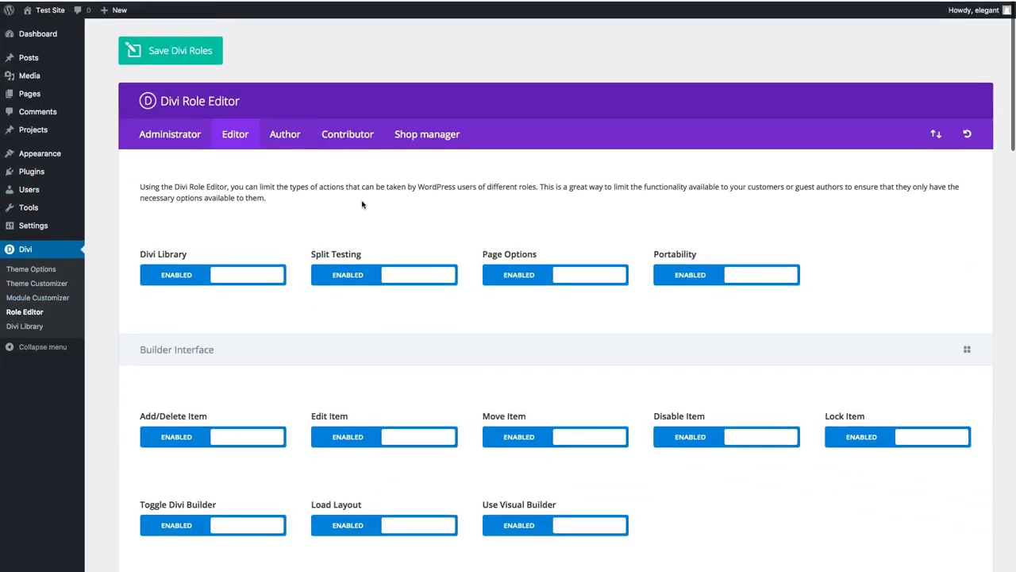
- Compare the Divi permissions offered for the Editor and Administrator roles
{"action": "scroll", "coordinate": [362, 205], "scroll_direction": "down", "scroll_amount": 3}
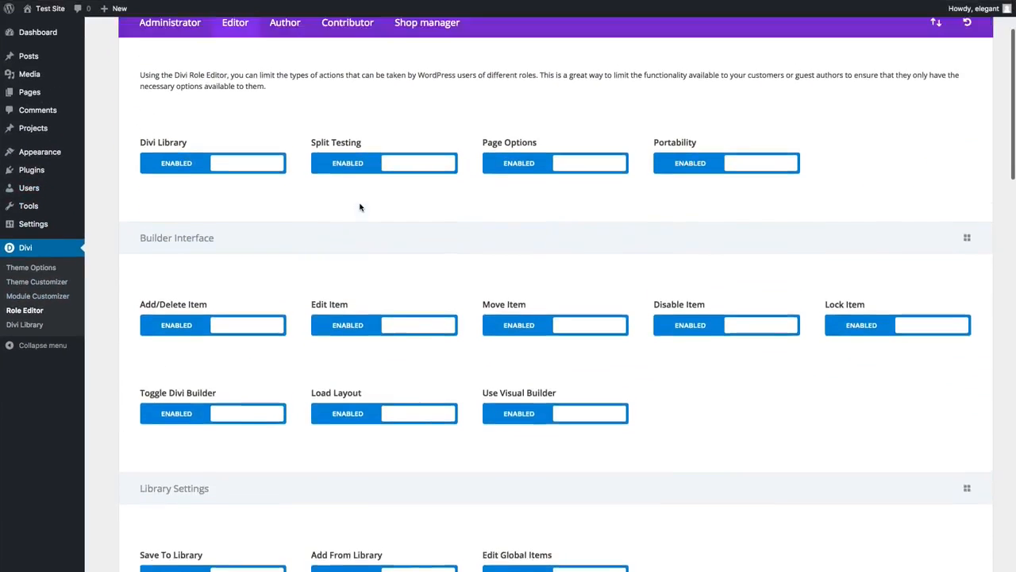
{"action": "scroll", "coordinate": [358, 207], "scroll_direction": "up", "scroll_amount": 3}
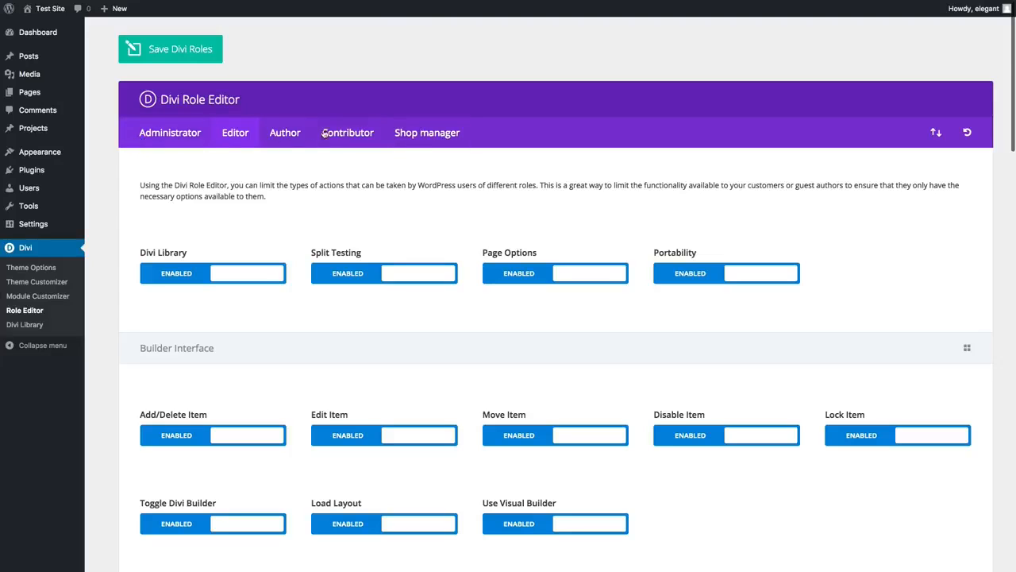
{"action": "left_click", "coordinate": [188, 135]}
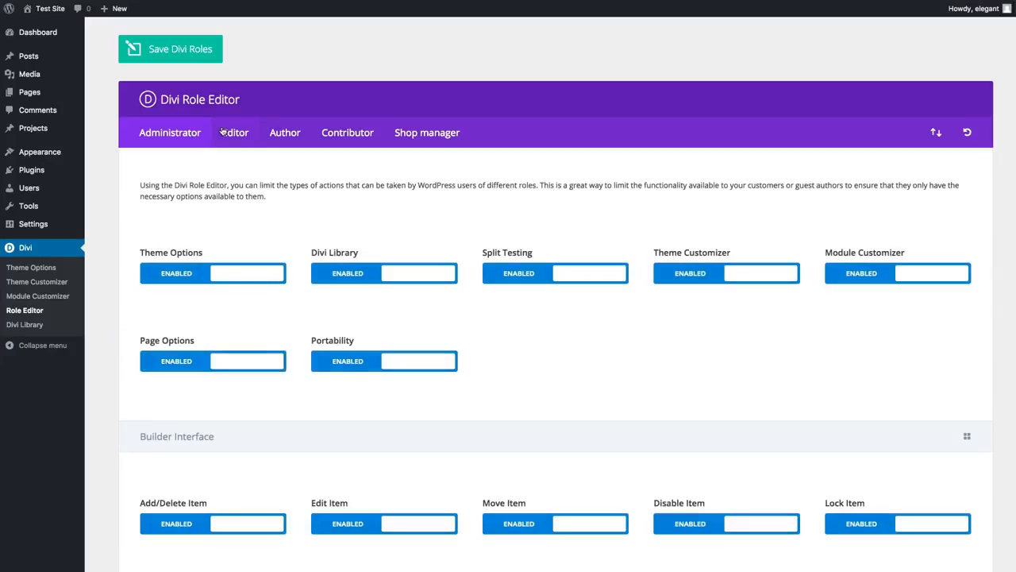
{"action": "left_click", "coordinate": [224, 132]}
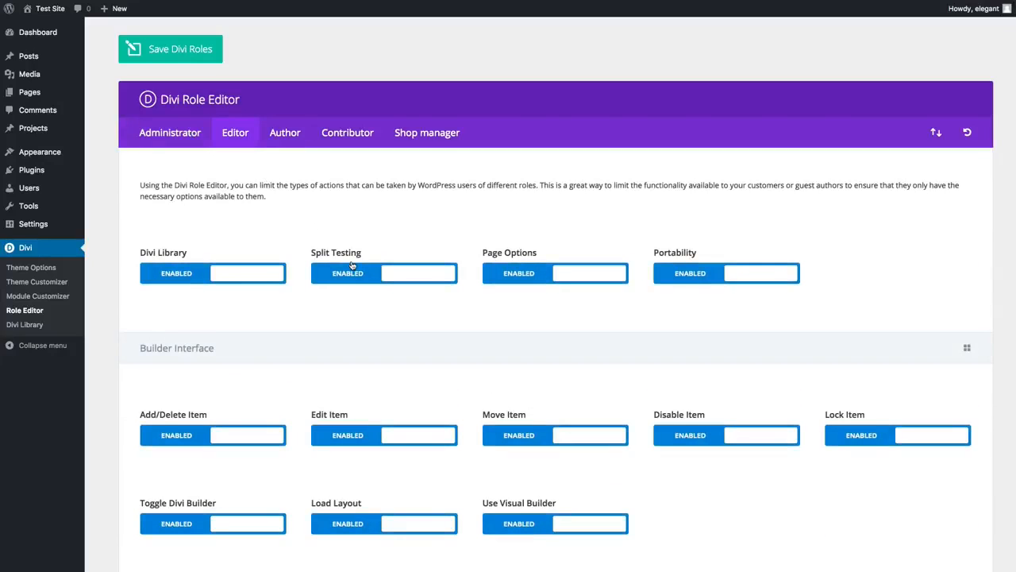
{"action": "scroll", "coordinate": [352, 265], "scroll_direction": "down", "scroll_amount": 10}
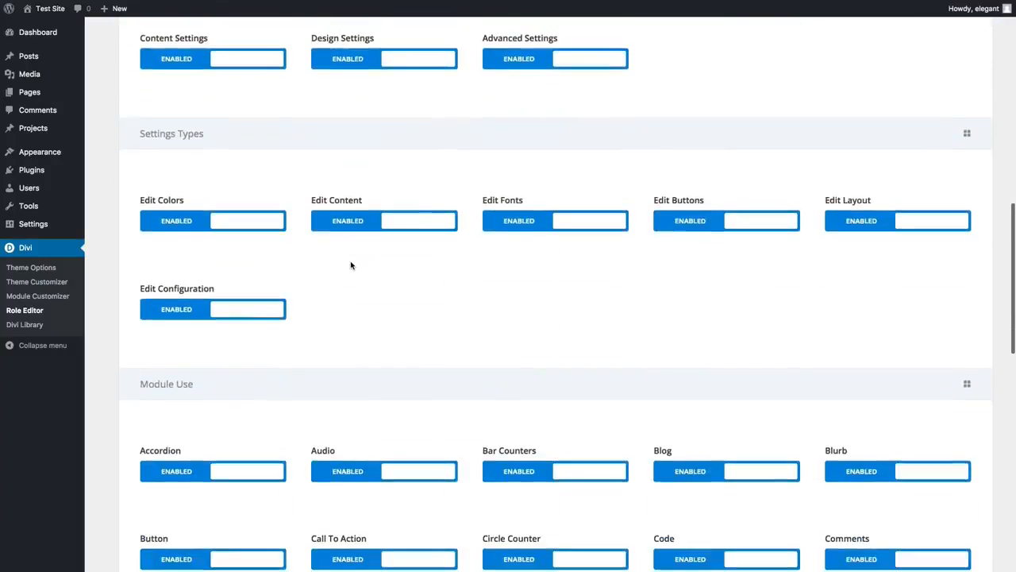
{"action": "scroll", "coordinate": [352, 265], "scroll_direction": "down", "scroll_amount": 10}
{"action": "scroll", "coordinate": [352, 265], "scroll_direction": "up", "scroll_amount": 20}
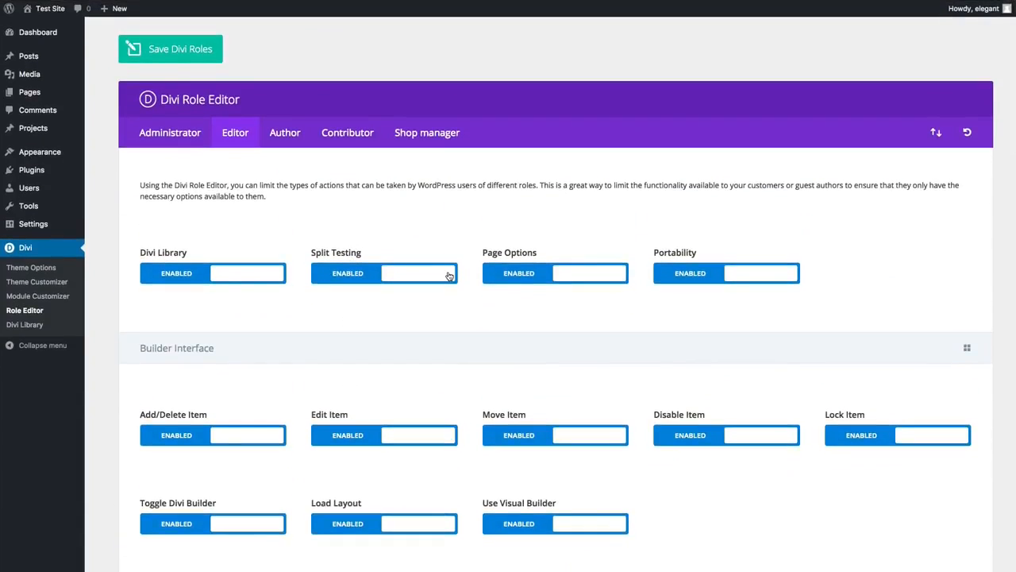
{"action": "left_click", "coordinate": [181, 143]}
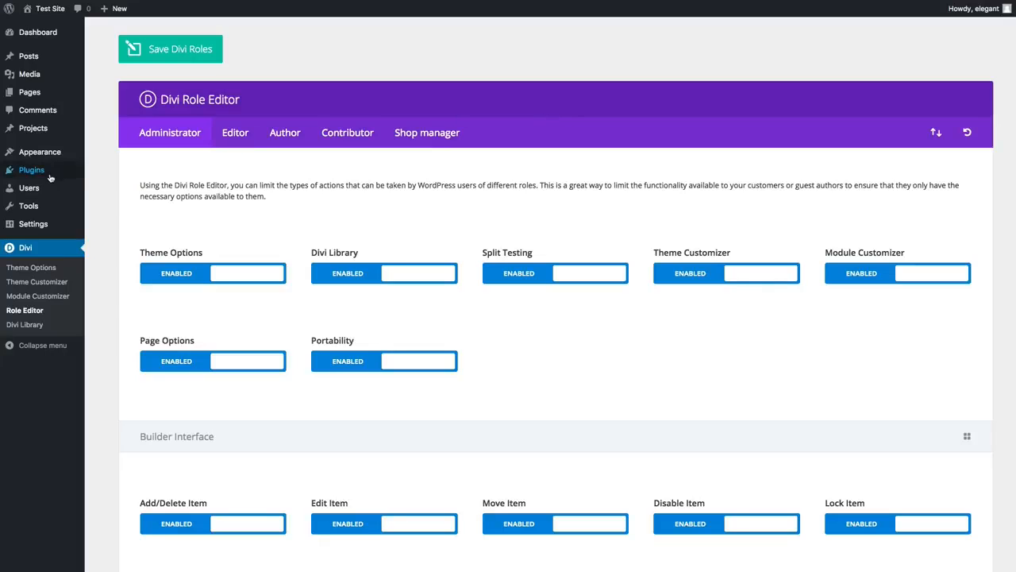
- Open the form for adding a new user and examine the assignable roles, picking Editor
{"action": "mouse_move", "coordinate": [51, 191]}
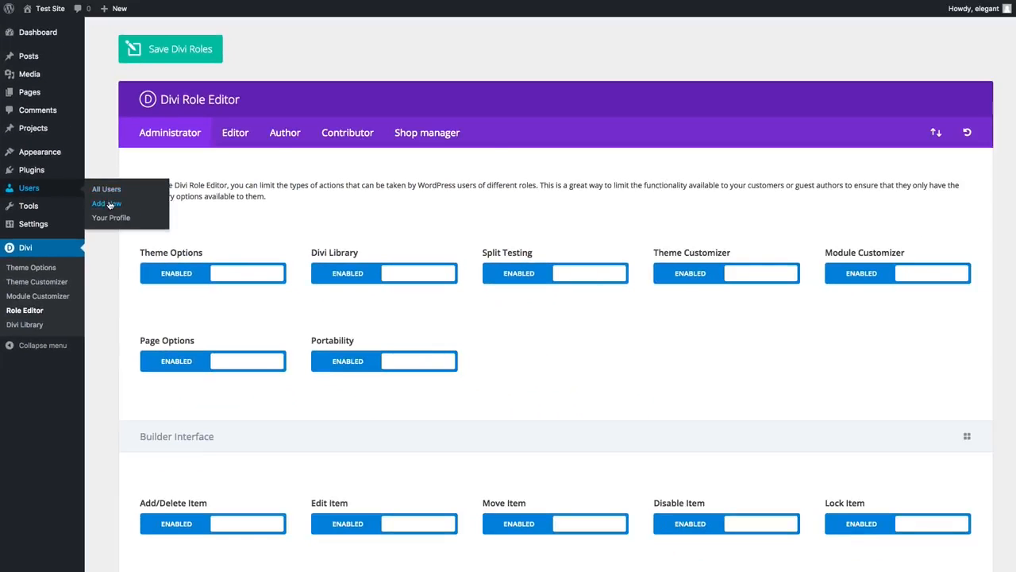
{"action": "left_click", "coordinate": [216, 104]}
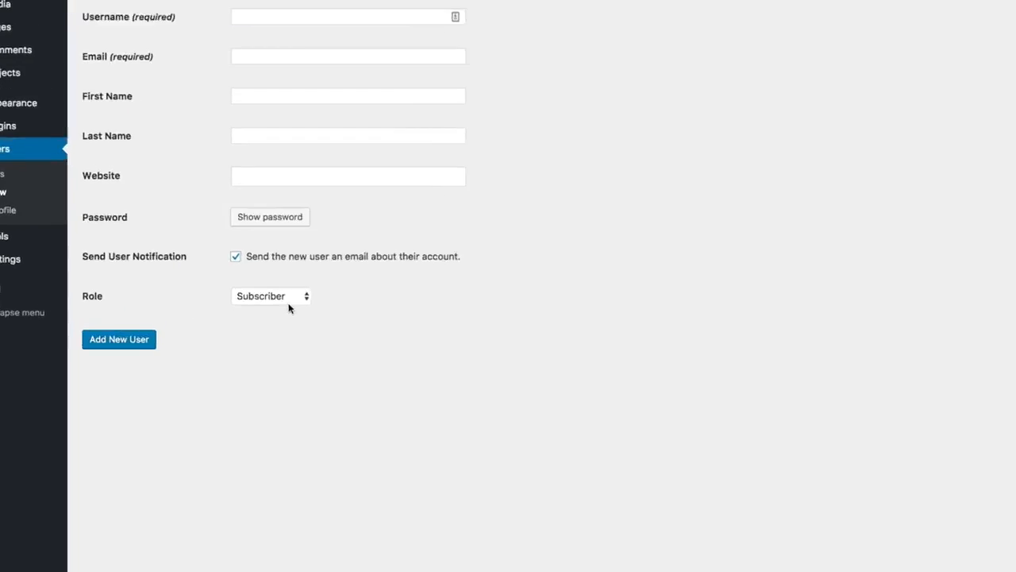
{"action": "left_click", "coordinate": [408, 276]}
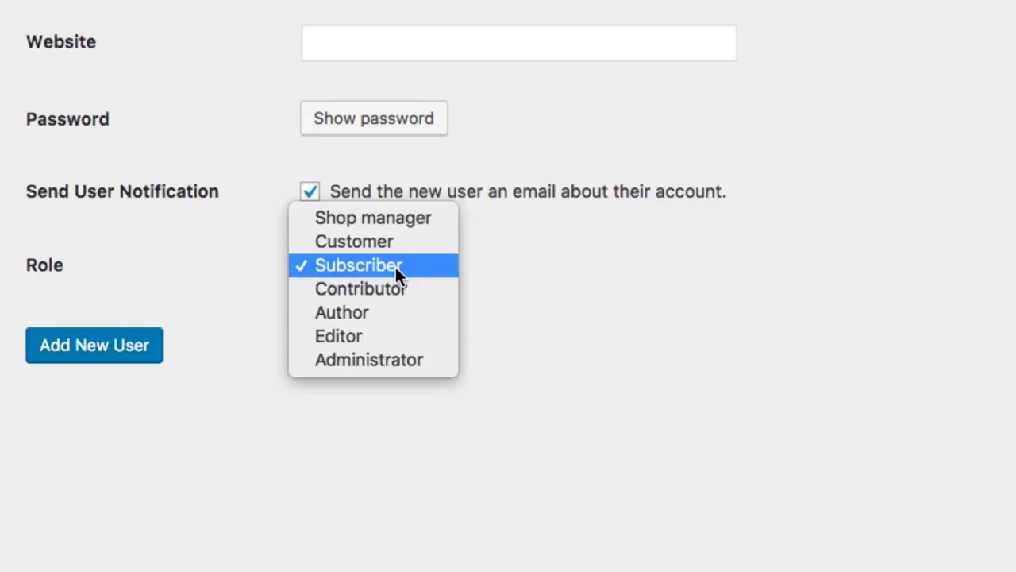
{"action": "left_click", "coordinate": [370, 341]}
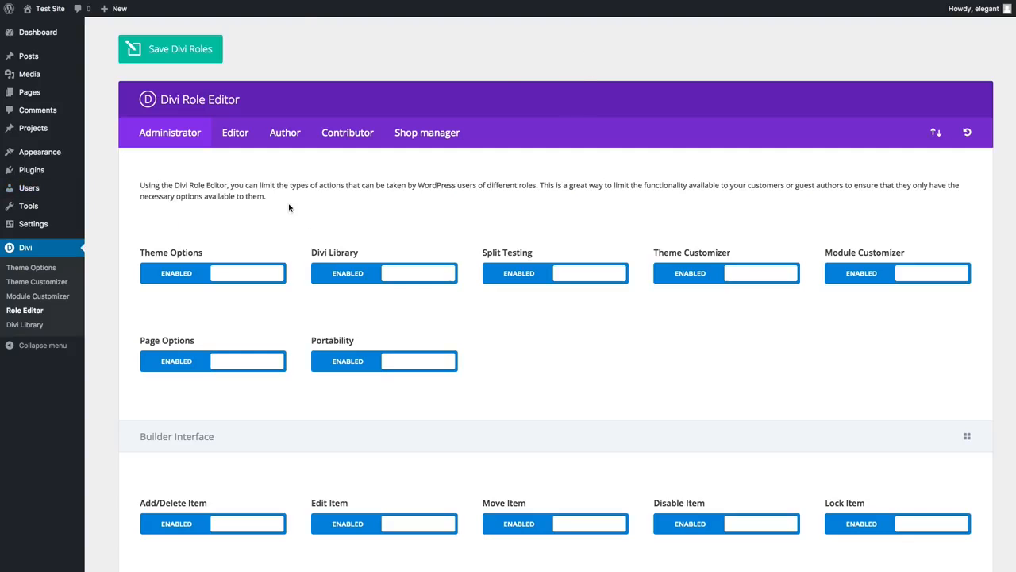
- Show the Editor role's permissions in the Divi Role Editor and examine the general ones, from Divi Library to Portability
{"action": "left_click", "coordinate": [240, 141]}
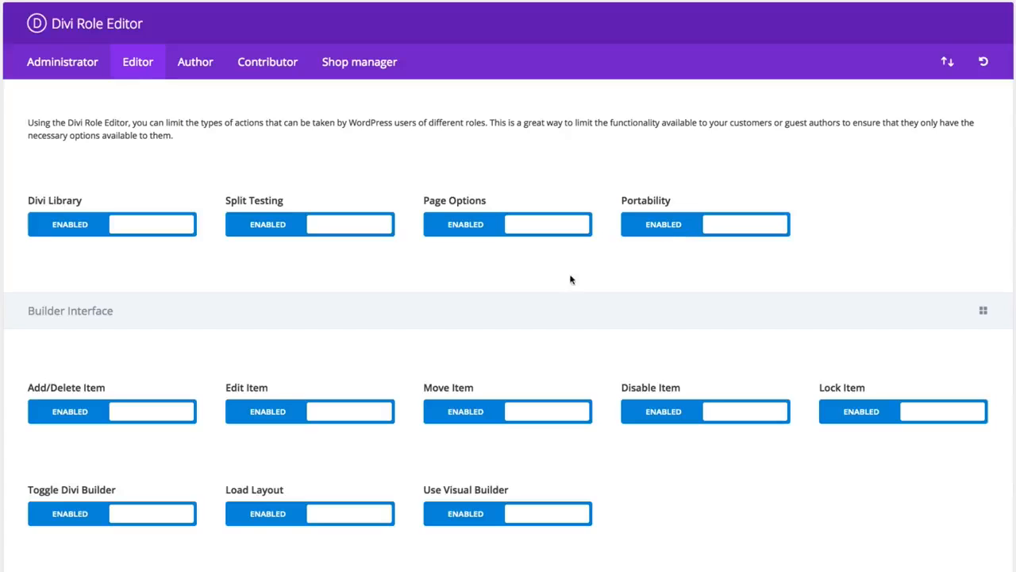
{"action": "scroll", "coordinate": [291, 304], "scroll_direction": "down", "scroll_amount": 2}
{"action": "scroll", "coordinate": [290, 302], "scroll_direction": "up", "scroll_amount": 2}
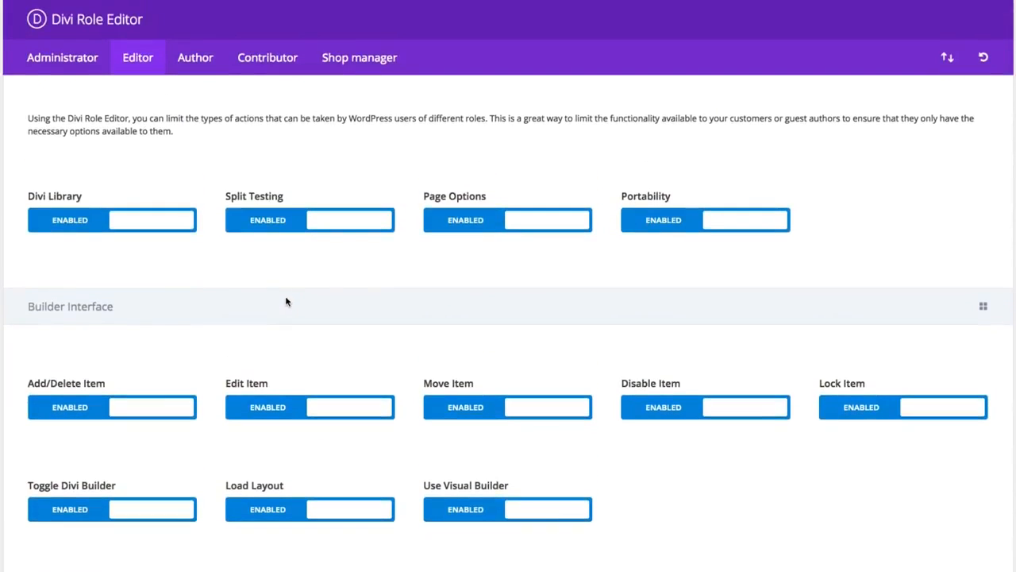
{"action": "scroll", "coordinate": [261, 316], "scroll_direction": "down", "scroll_amount": 1}
{"action": "scroll", "coordinate": [262, 315], "scroll_direction": "up", "scroll_amount": 2}
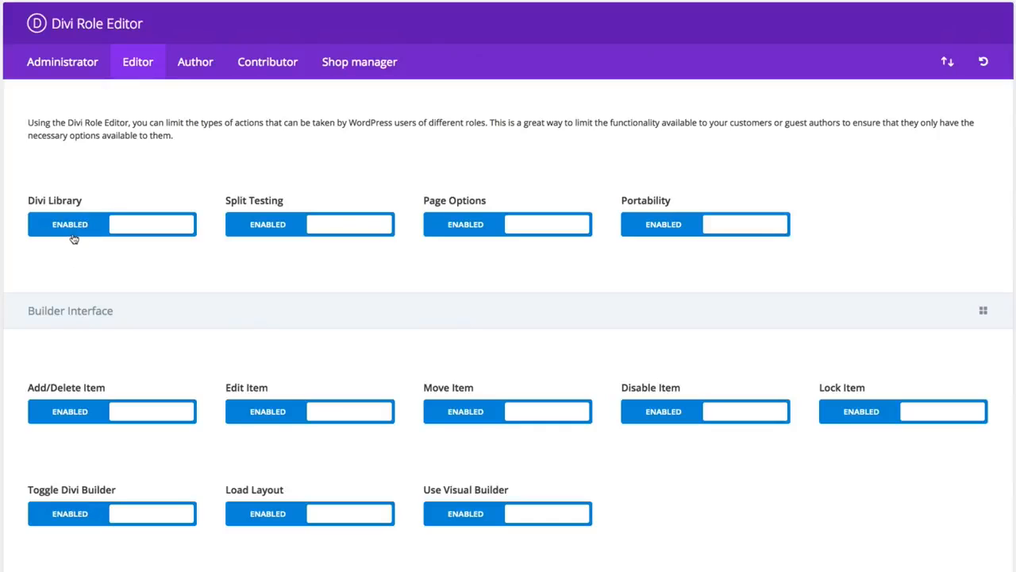
{"action": "scroll", "coordinate": [73, 239], "scroll_direction": "down", "scroll_amount": 1}
{"action": "scroll", "coordinate": [72, 238], "scroll_direction": "up", "scroll_amount": 1}
{"action": "scroll", "coordinate": [104, 268], "scroll_direction": "down", "scroll_amount": 2}
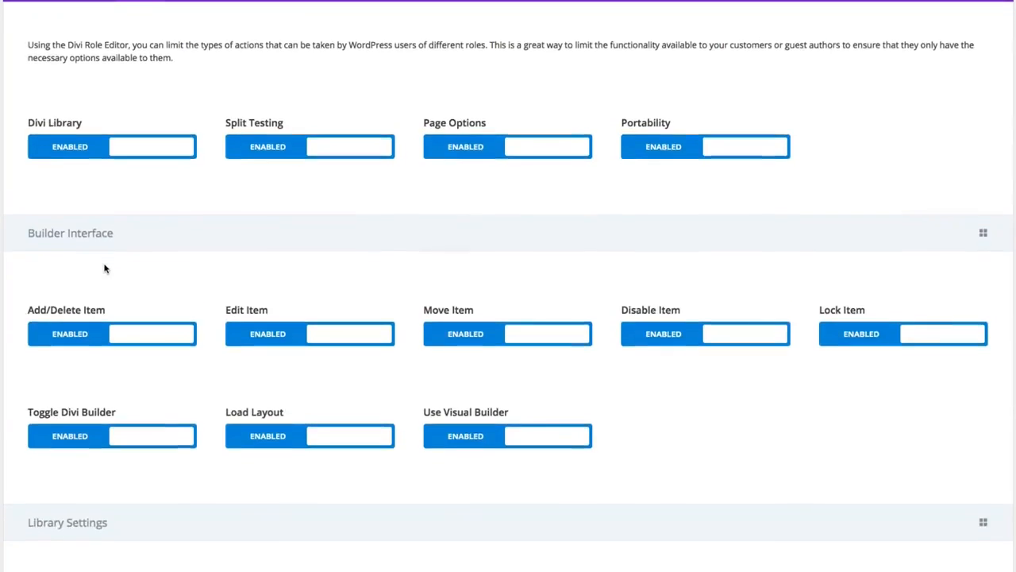
{"action": "scroll", "coordinate": [104, 268], "scroll_direction": "up", "scroll_amount": 2}
- Compare the Editor role's Library Settings permissions with its general Divi Library permission
{"action": "scroll", "coordinate": [104, 268], "scroll_direction": "down", "scroll_amount": 10}
{"action": "scroll", "coordinate": [104, 269], "scroll_direction": "down", "scroll_amount": 2}
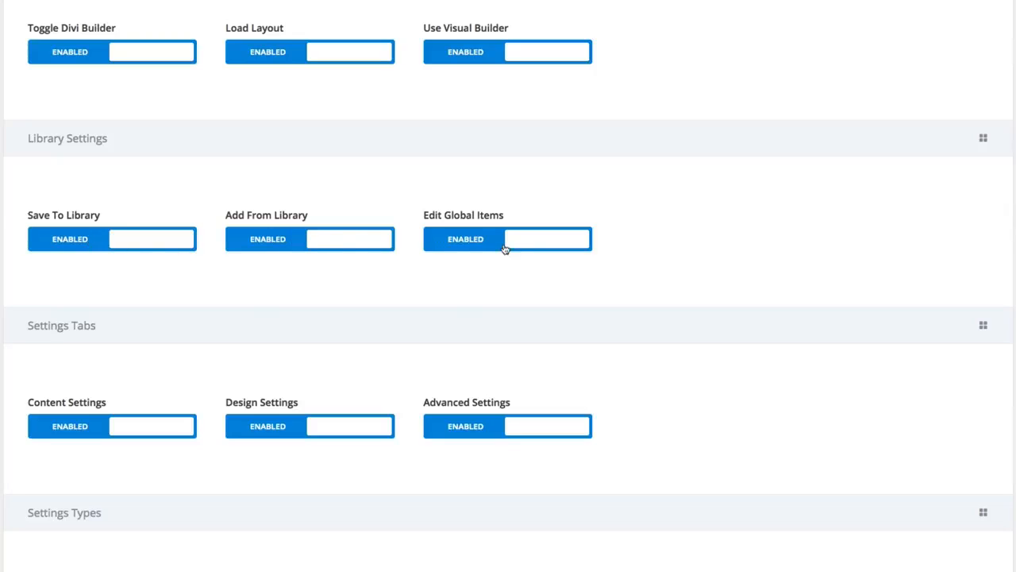
{"action": "scroll", "coordinate": [91, 222], "scroll_direction": "up", "scroll_amount": 6}
{"action": "scroll", "coordinate": [91, 221], "scroll_direction": "down", "scroll_amount": 3}
{"action": "scroll", "coordinate": [92, 221], "scroll_direction": "down", "scroll_amount": 2}
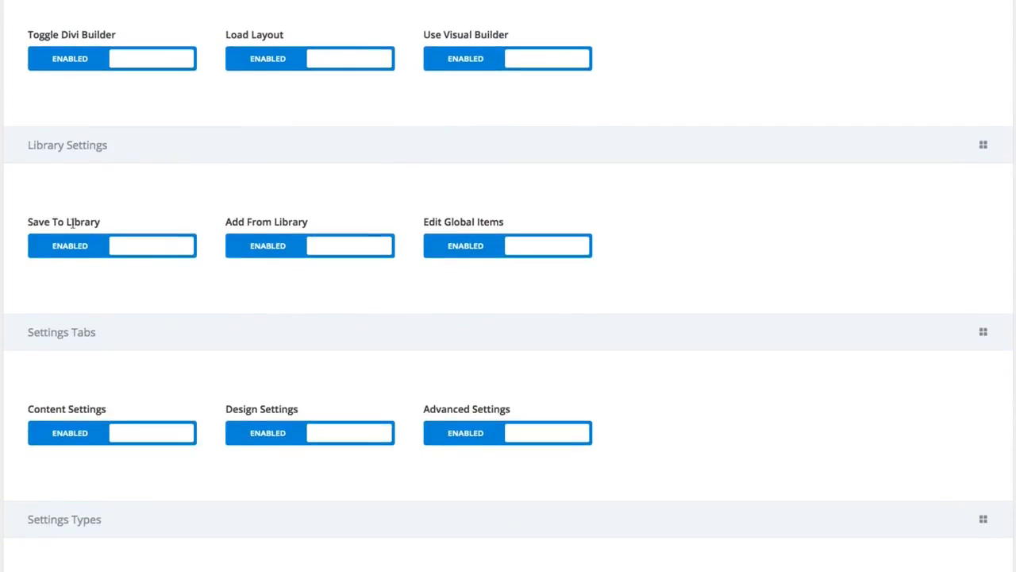
{"action": "scroll", "coordinate": [211, 243], "scroll_direction": "up", "scroll_amount": 4}
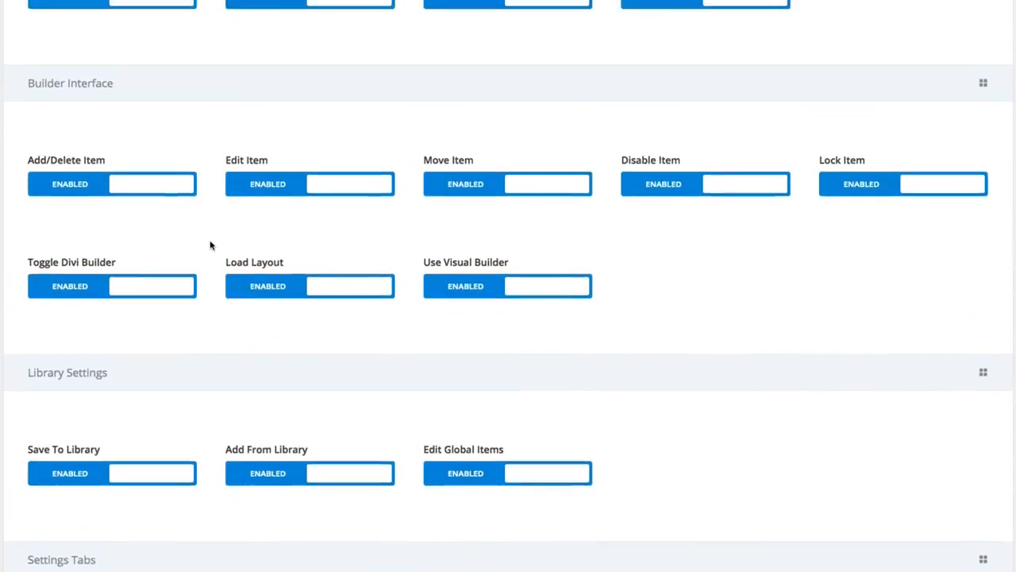
{"action": "scroll", "coordinate": [212, 246], "scroll_direction": "up", "scroll_amount": 2}
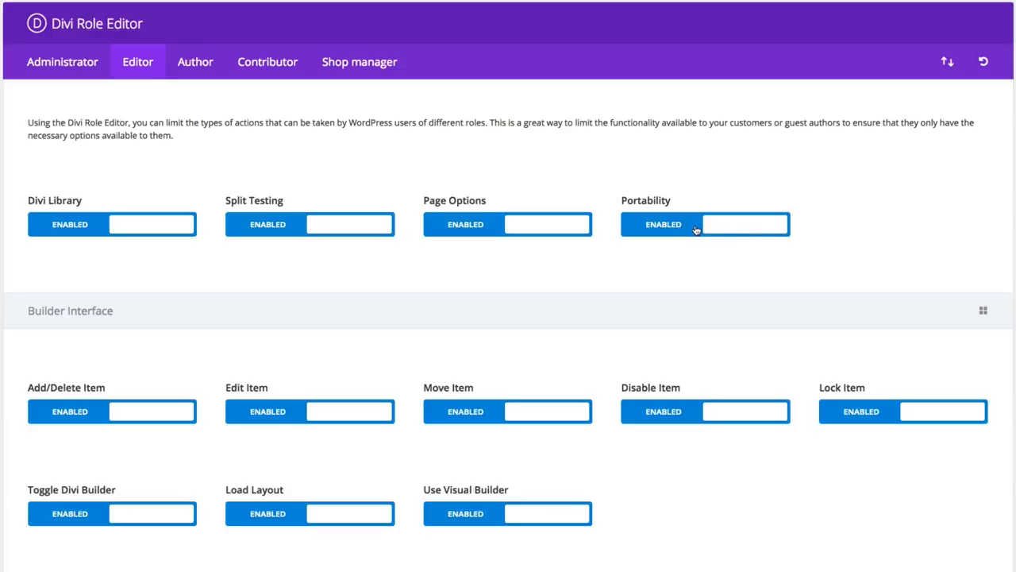
- Toggle the Editor role's general Portability permission off and on, and examine the individual permissions in the Portability section
{"action": "scroll", "coordinate": [691, 232], "scroll_direction": "down", "scroll_amount": 15}
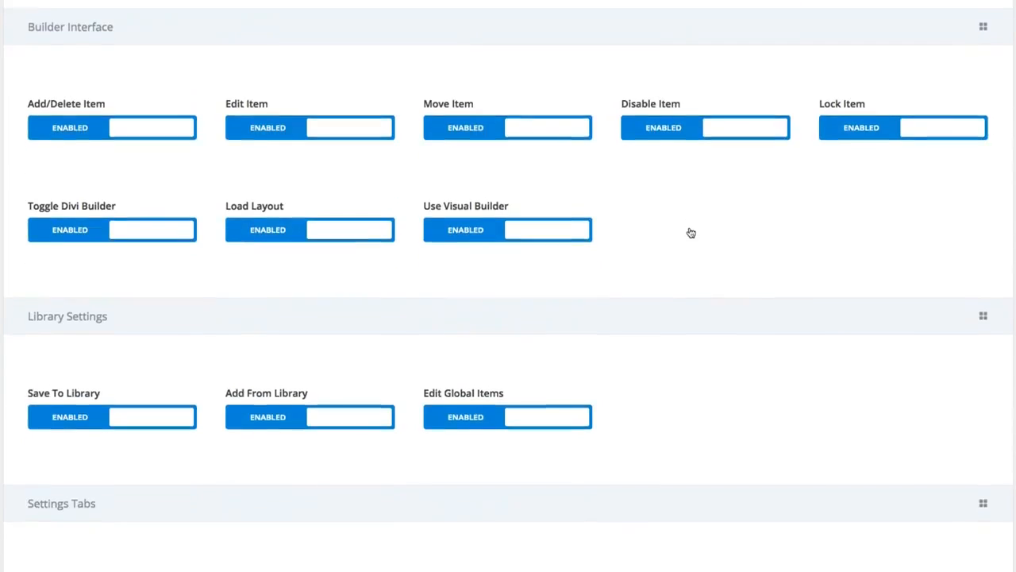
{"action": "scroll", "coordinate": [691, 232], "scroll_direction": "down", "scroll_amount": 5}
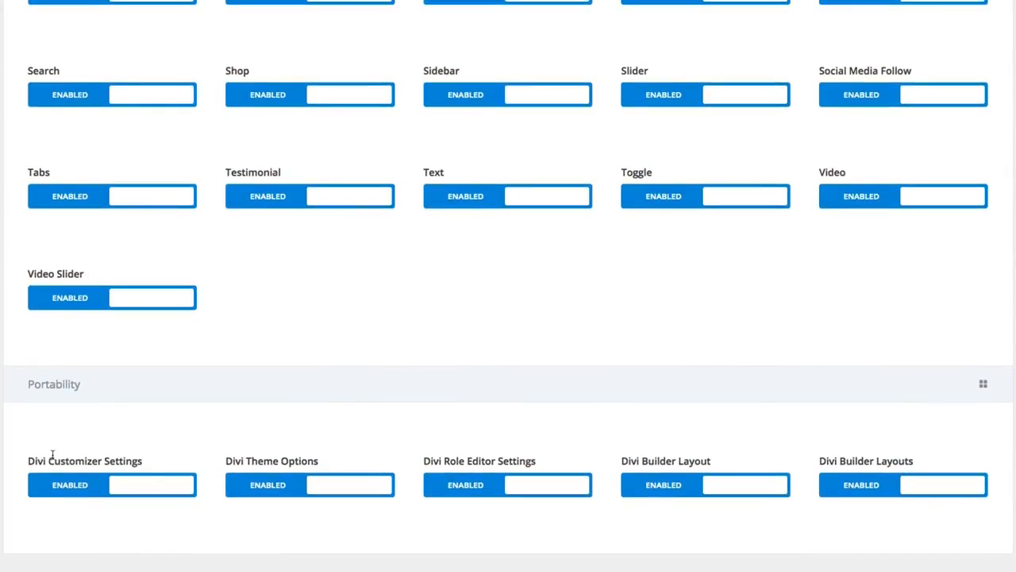
{"action": "scroll", "coordinate": [379, 427], "scroll_direction": "up", "scroll_amount": 15}
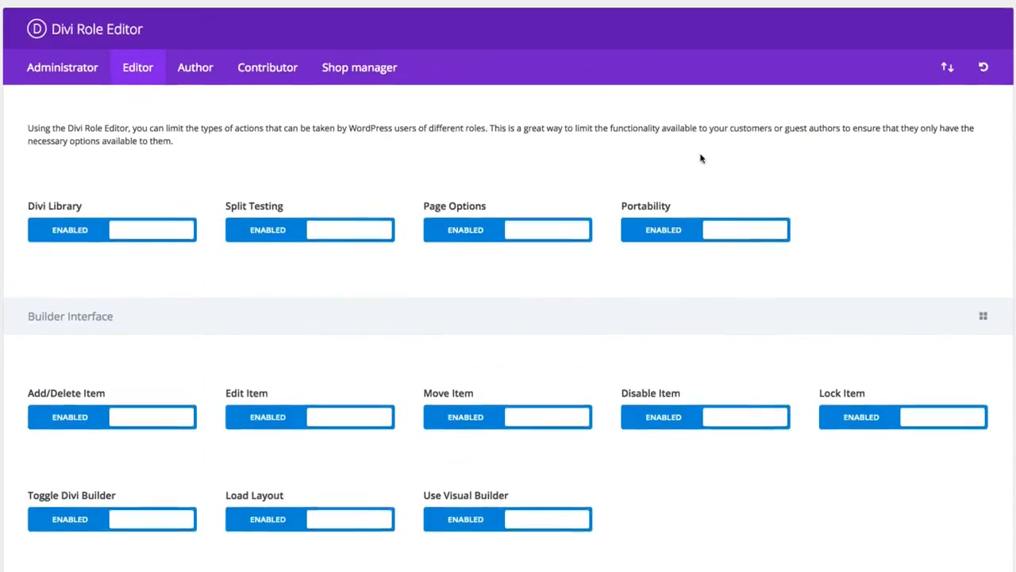
{"action": "left_click", "coordinate": [728, 228]}
{"action": "left_click", "coordinate": [727, 229]}
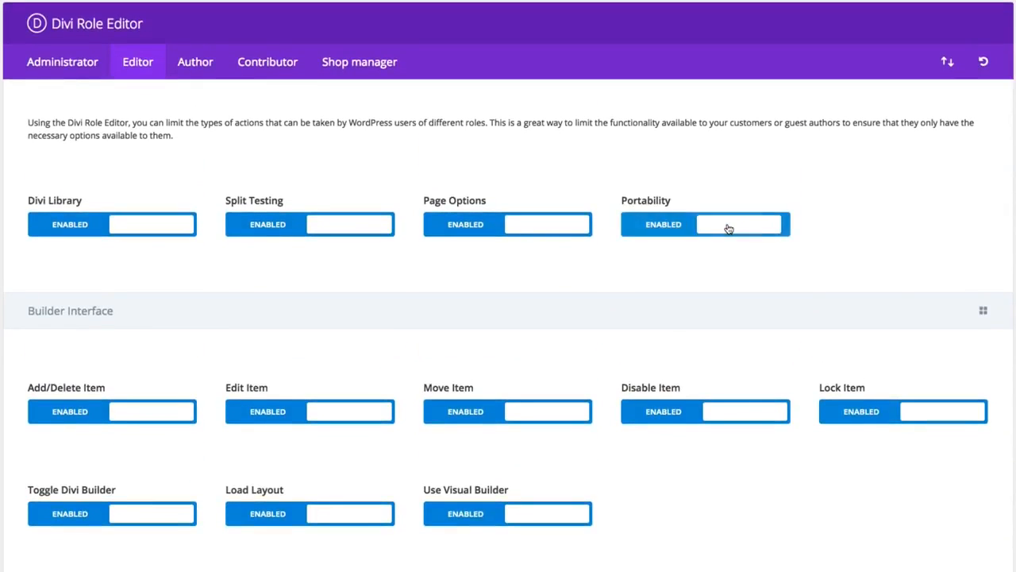
{"action": "scroll", "coordinate": [746, 235], "scroll_direction": "down", "scroll_amount": 10}
{"action": "scroll", "coordinate": [746, 239], "scroll_direction": "down", "scroll_amount": 15}
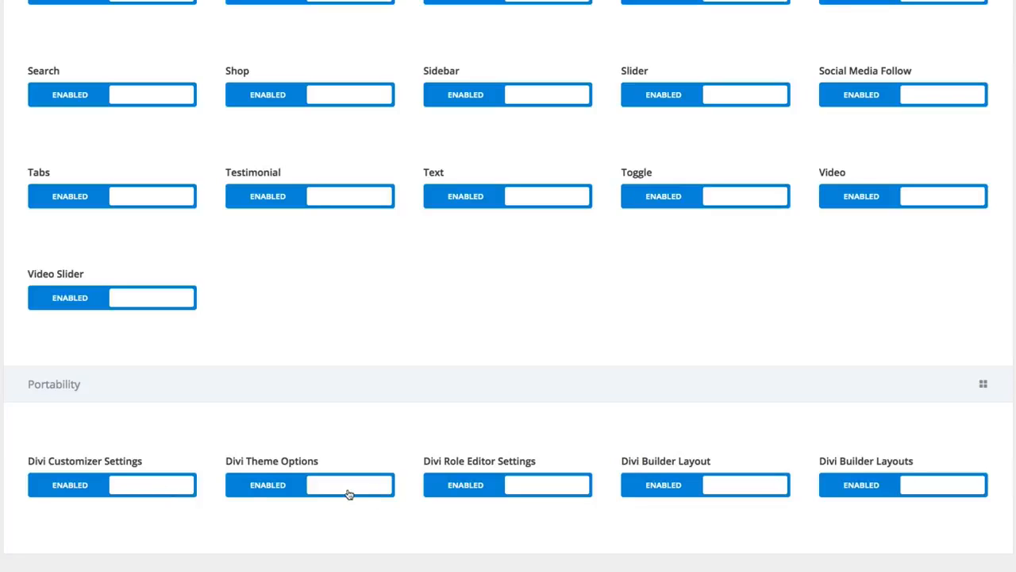
{"action": "scroll", "coordinate": [259, 479], "scroll_direction": "up", "scroll_amount": 10}
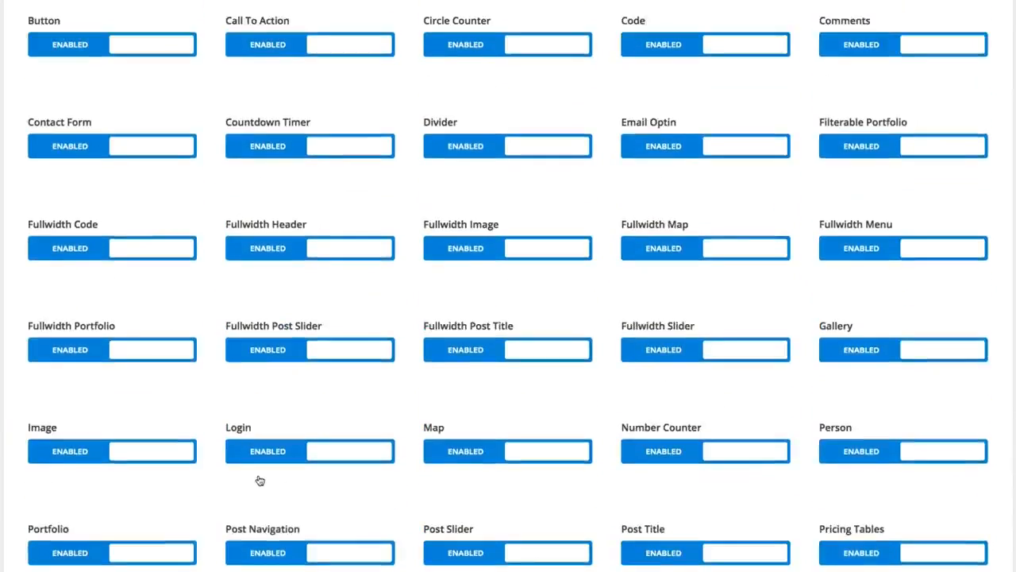
{"action": "scroll", "coordinate": [259, 479], "scroll_direction": "up", "scroll_amount": 5}
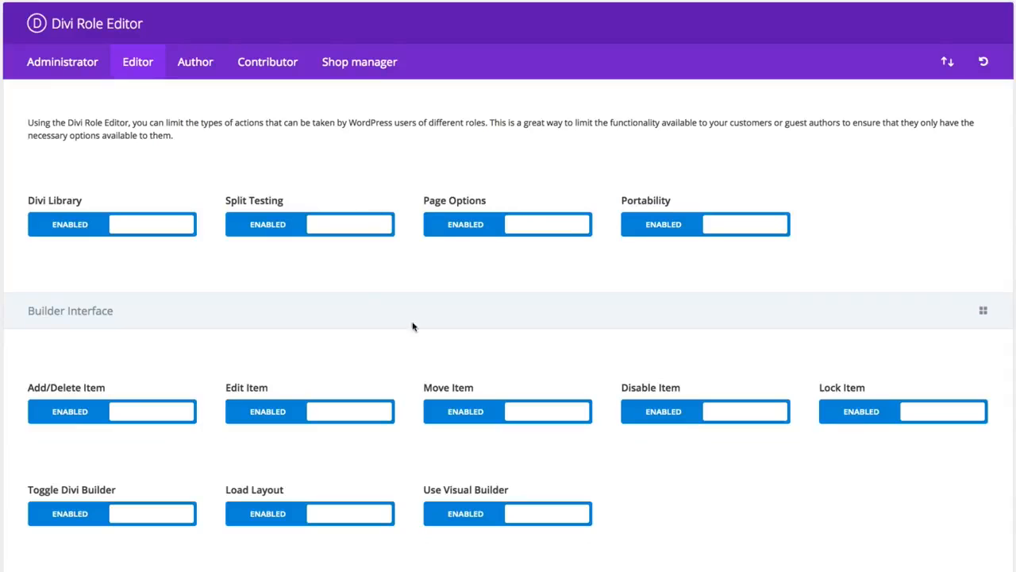
- Disable the Editor role's Add/Delete Item and Edit Item permissions and enable both again
{"action": "scroll", "coordinate": [127, 313], "scroll_direction": "down", "scroll_amount": 1}
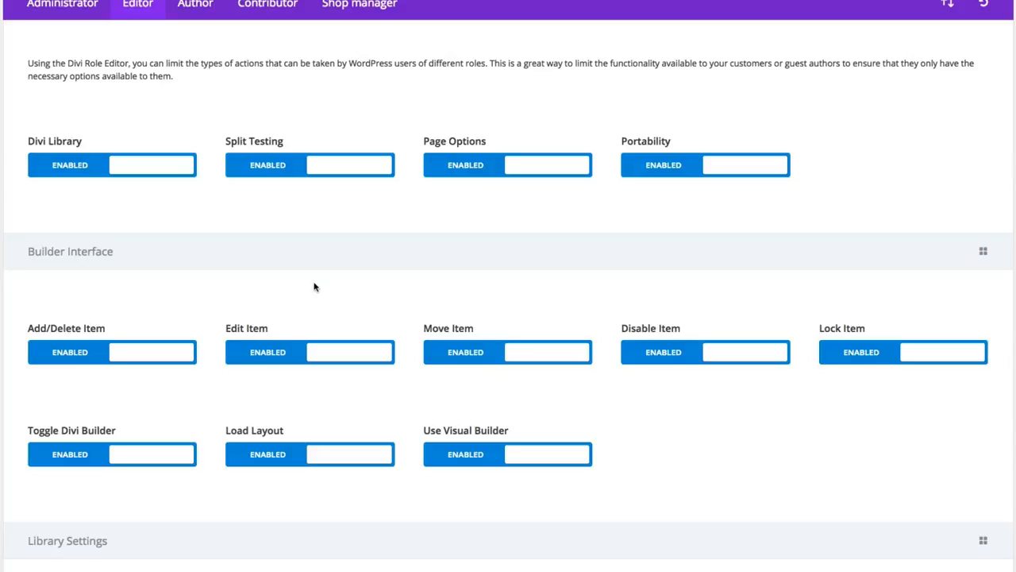
{"action": "left_click", "coordinate": [93, 361]}
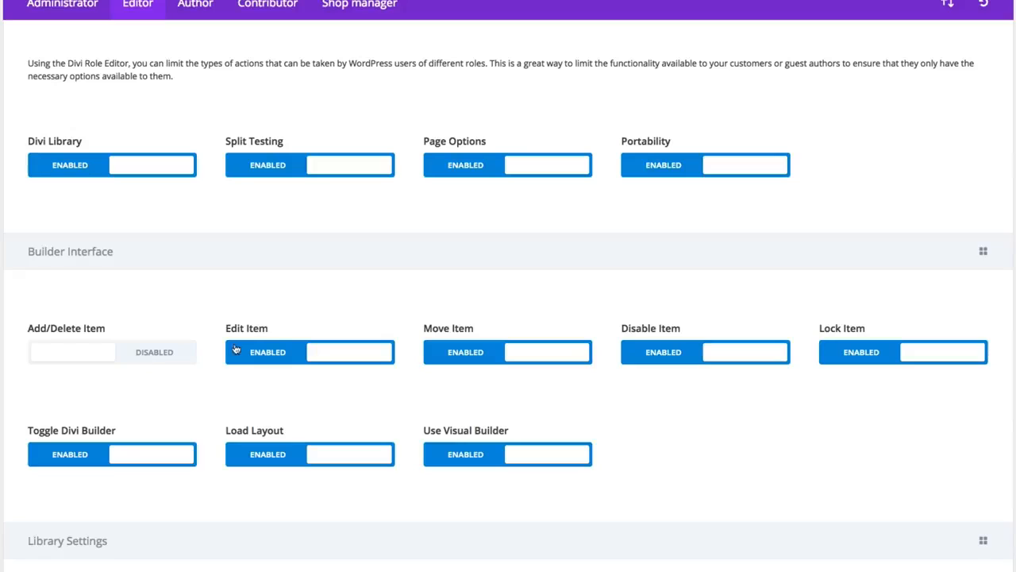
{"action": "left_click", "coordinate": [305, 352]}
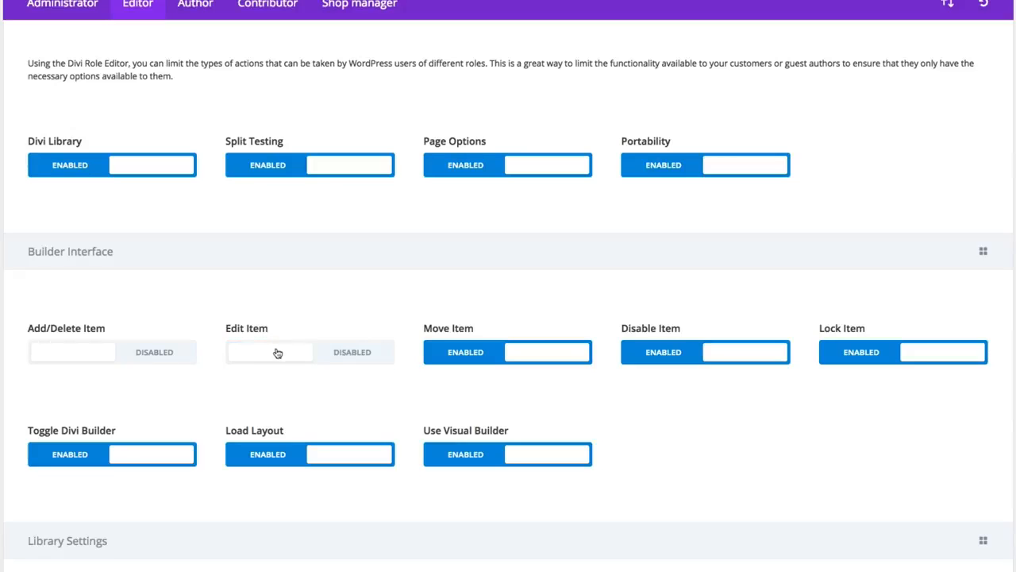
{"action": "left_click", "coordinate": [124, 363]}
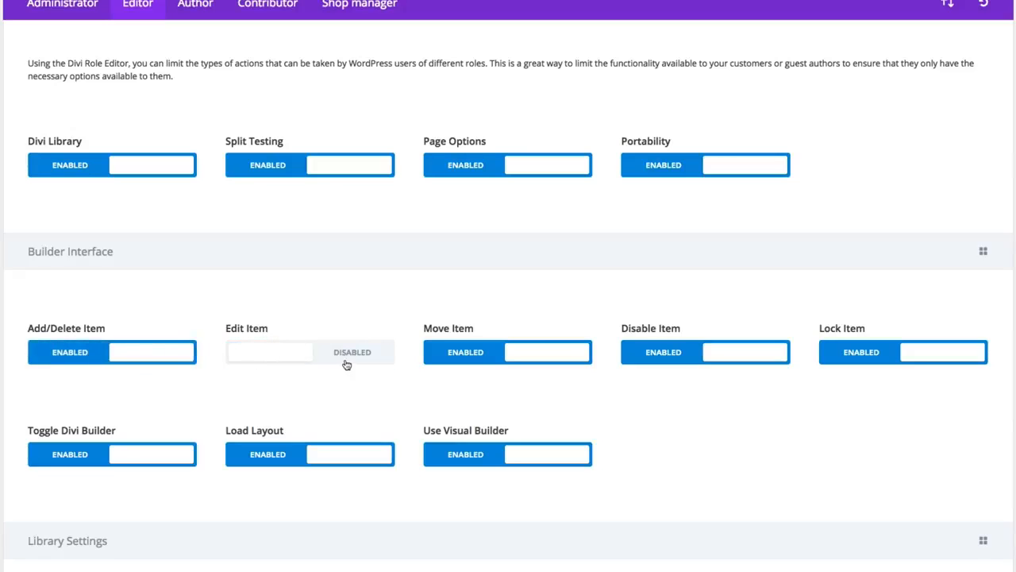
{"action": "left_click", "coordinate": [346, 365]}
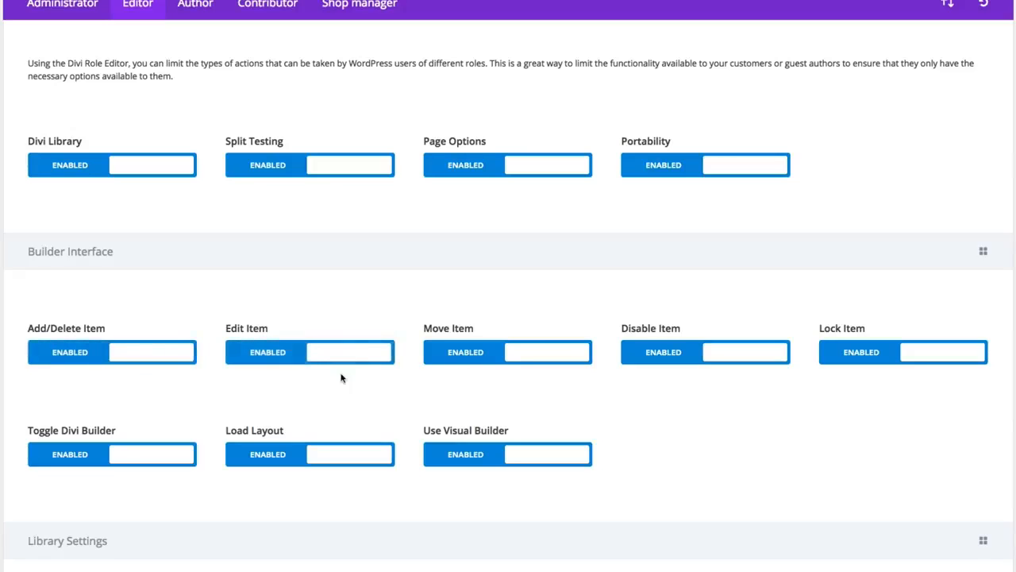
- Try disabling the Editor role's Move Item permission and enable it again
{"action": "left_click", "coordinate": [540, 361]}
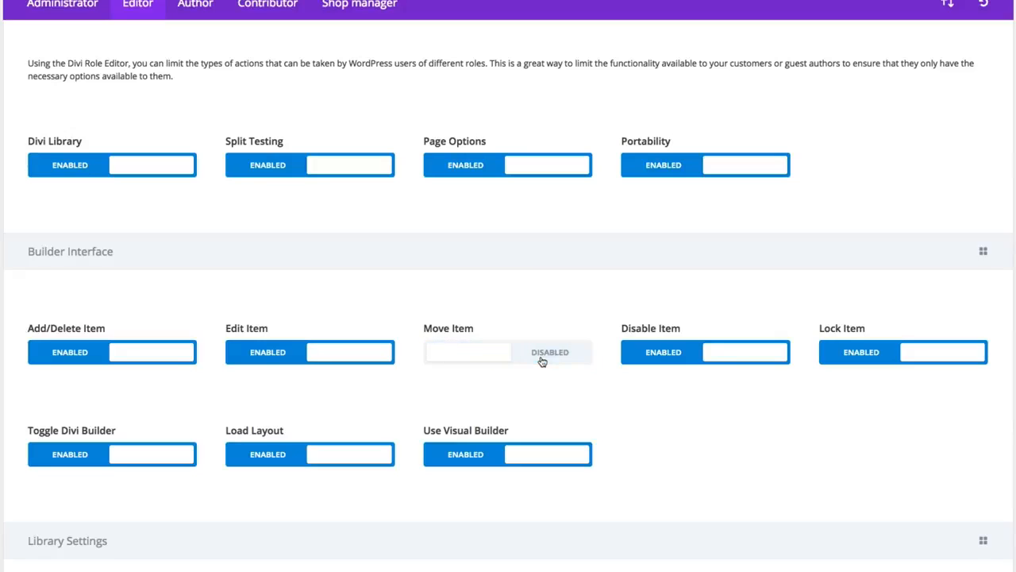
{"action": "left_click", "coordinate": [542, 360]}
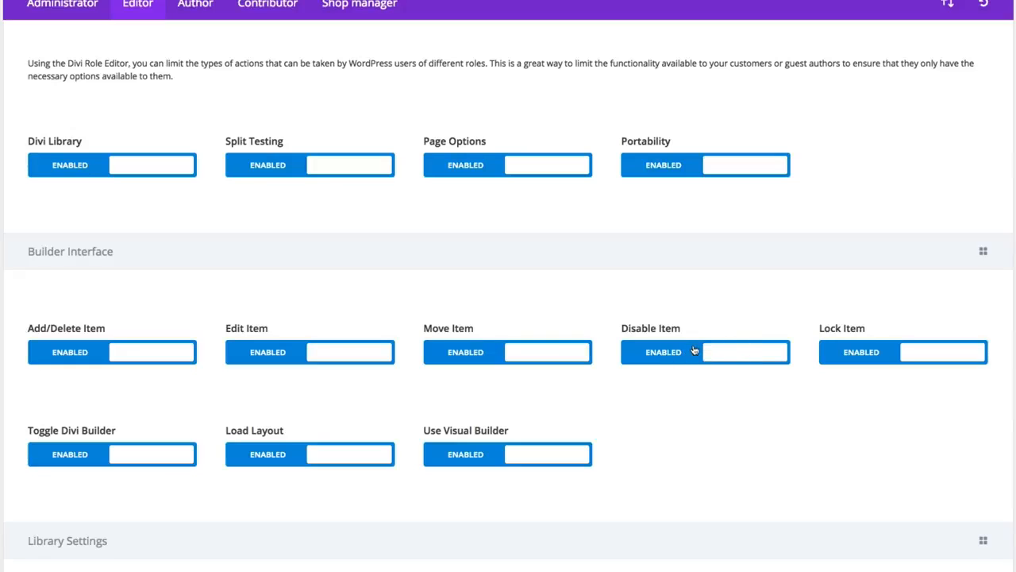
{"action": "left_click", "coordinate": [702, 351]}
- Try disabling the Editor role's Add From Library and Edit Global Items permissions and enable both again
{"action": "scroll", "coordinate": [253, 372], "scroll_direction": "down", "scroll_amount": 1}
{"action": "scroll", "coordinate": [254, 371], "scroll_direction": "down", "scroll_amount": 3}
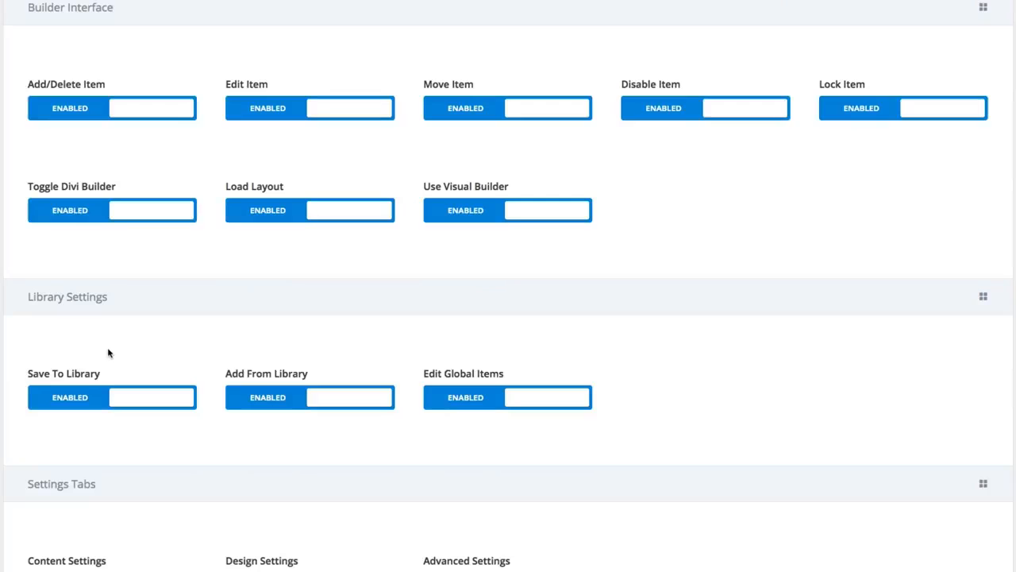
{"action": "scroll", "coordinate": [105, 354], "scroll_direction": "down", "scroll_amount": 1}
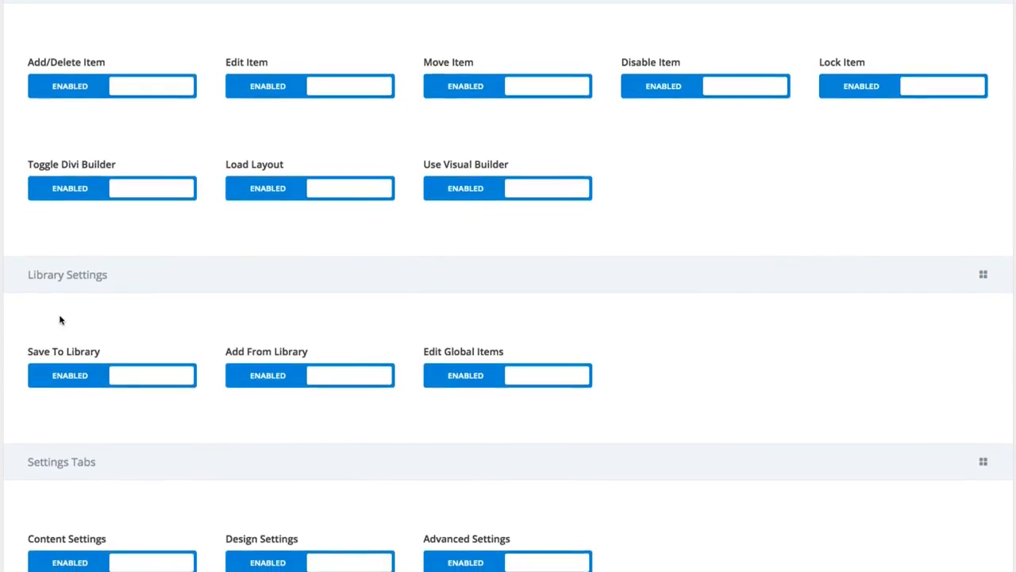
{"action": "scroll", "coordinate": [129, 317], "scroll_direction": "down", "scroll_amount": 1}
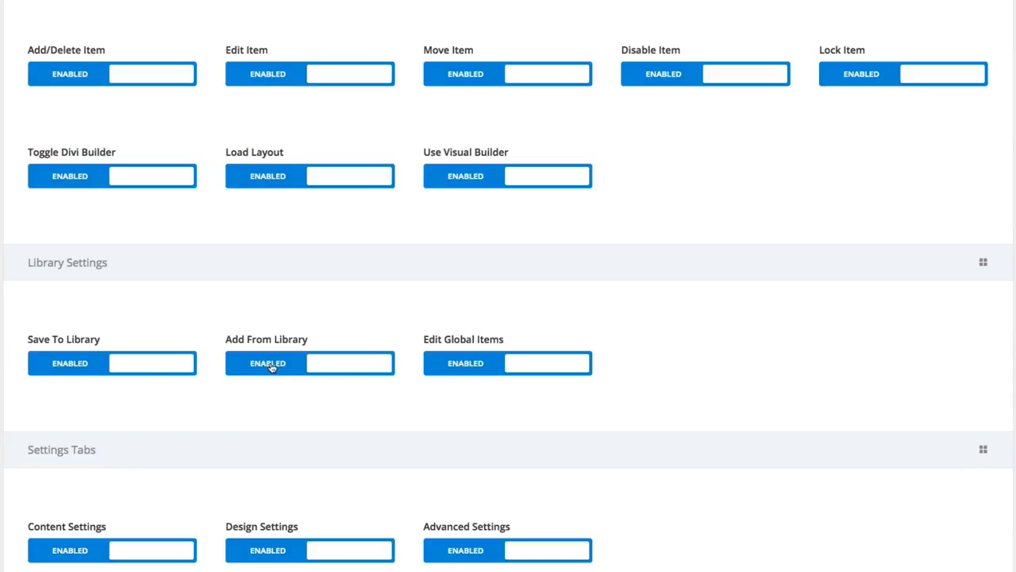
{"action": "left_click", "coordinate": [296, 365]}
{"action": "left_click", "coordinate": [445, 366]}
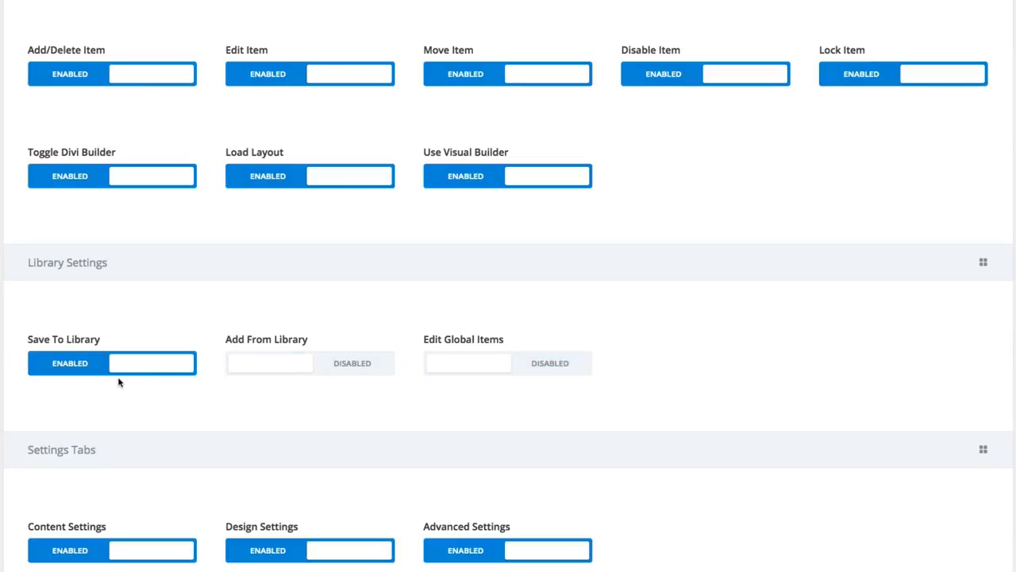
{"action": "left_click", "coordinate": [342, 366]}
{"action": "left_click", "coordinate": [495, 365]}
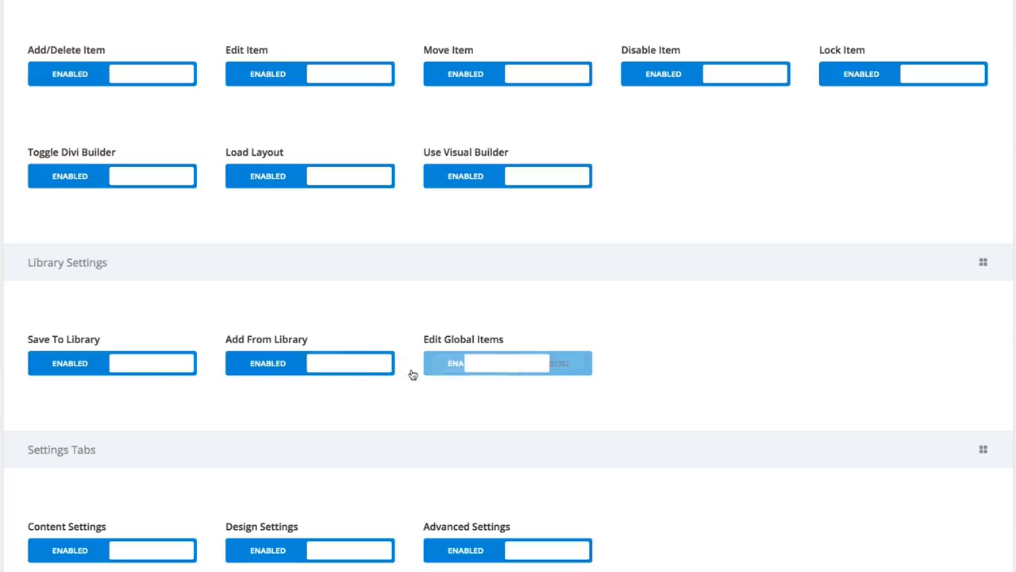
- Try disabling the Editor role's Save To Library, Edit Global Items and Add From Library permissions and enable all three again
{"action": "left_click", "coordinate": [125, 372]}
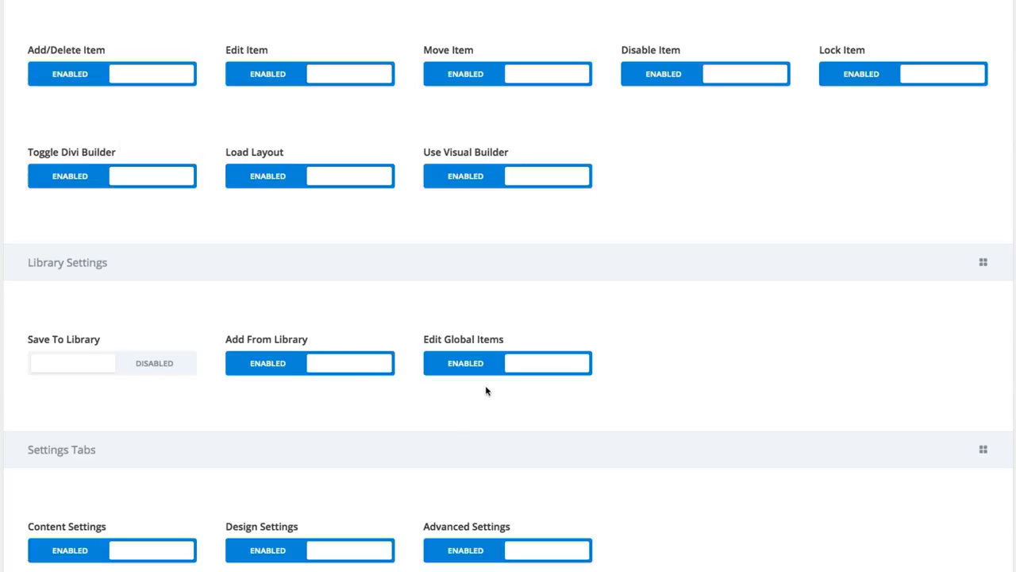
{"action": "left_click", "coordinate": [445, 369]}
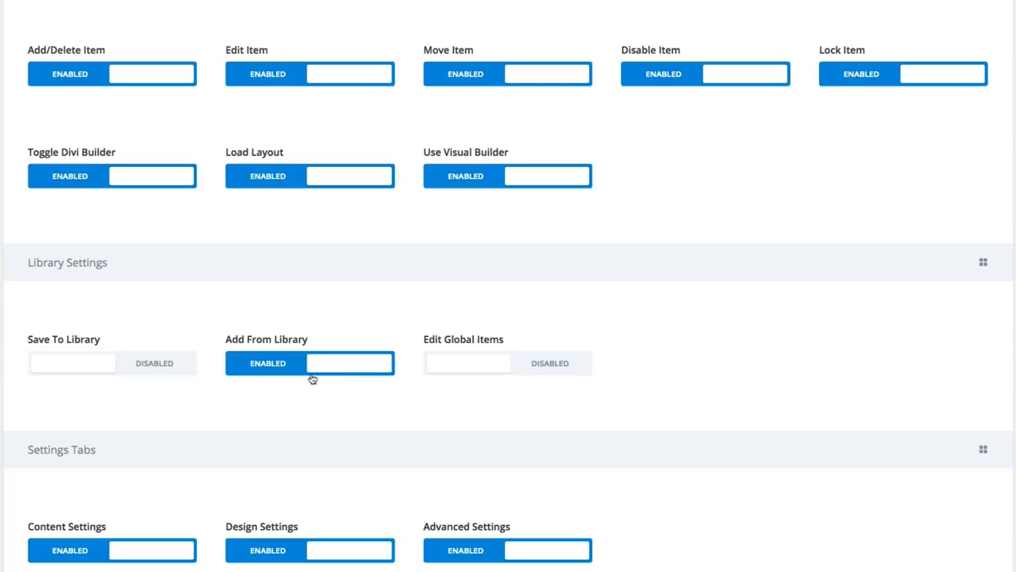
{"action": "left_click", "coordinate": [286, 373]}
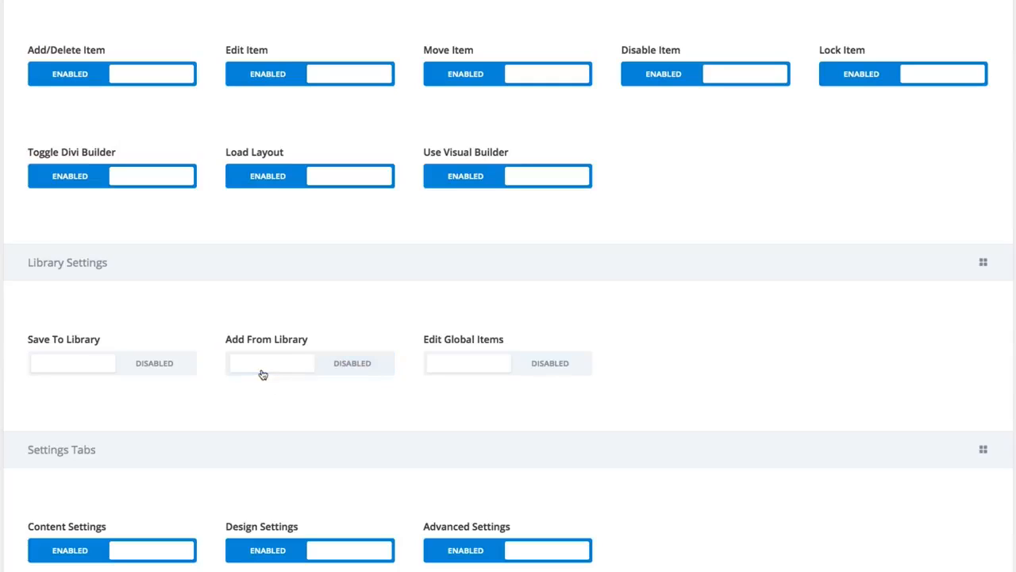
{"action": "left_click", "coordinate": [266, 374]}
{"action": "left_click", "coordinate": [136, 376]}
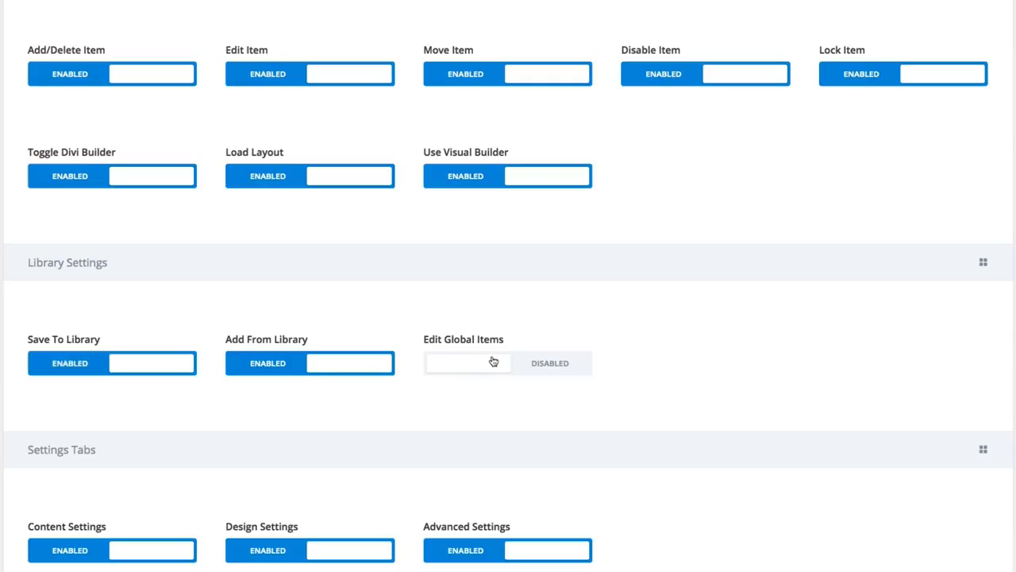
{"action": "left_click", "coordinate": [493, 361]}
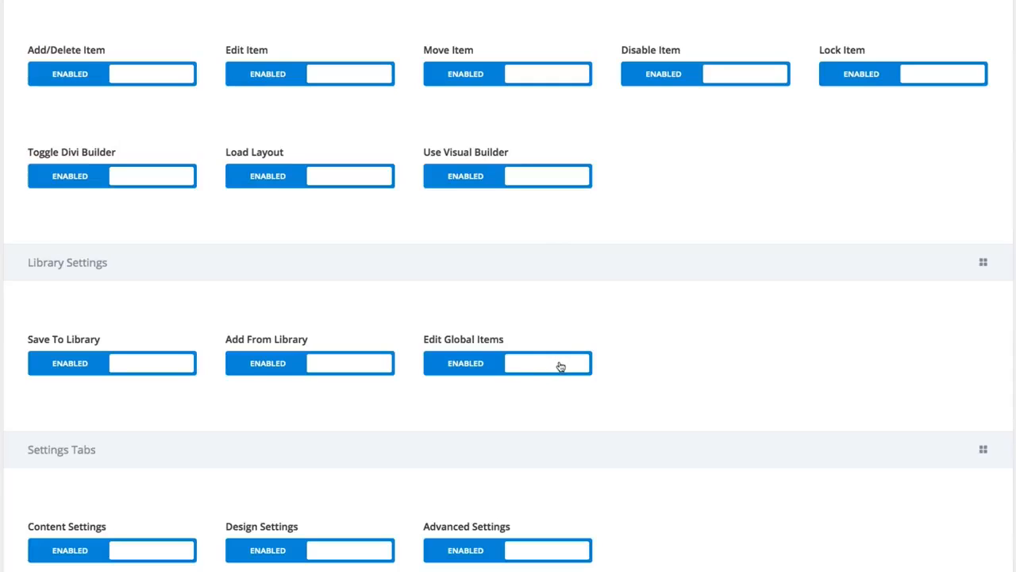
{"action": "left_click", "coordinate": [499, 368]}
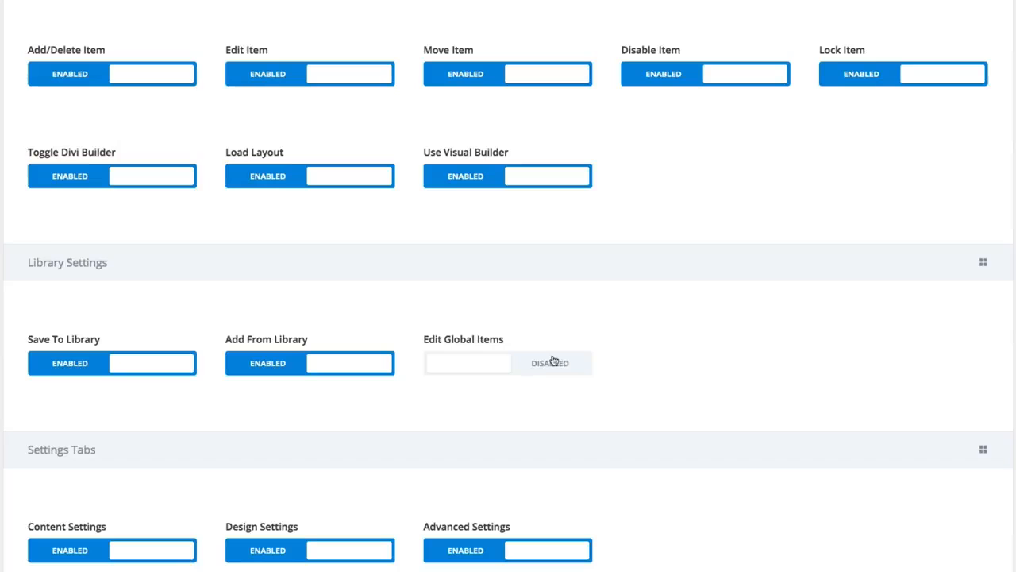
{"action": "left_click", "coordinate": [550, 367]}
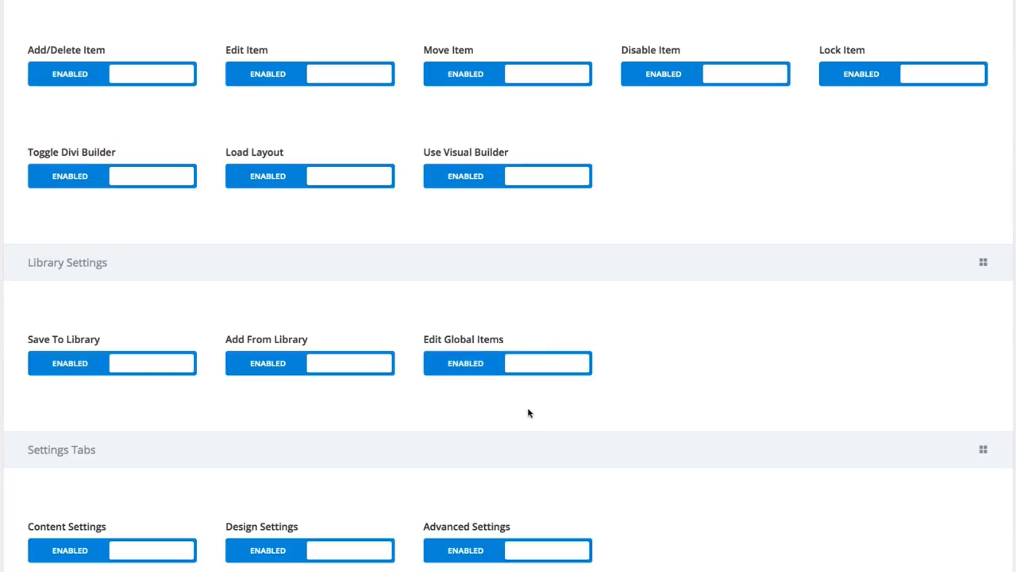
- Open the page titled New Page for editing and view its Fullwidth Slider module in the Divi Builder
{"action": "scroll", "coordinate": [532, 410], "scroll_direction": "down", "scroll_amount": 5}
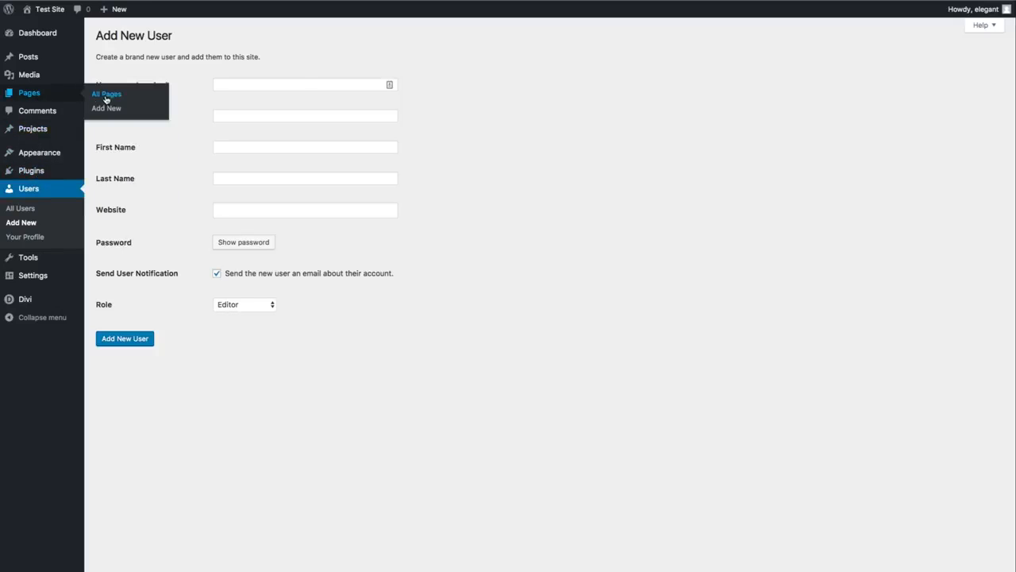
{"action": "left_click", "coordinate": [106, 97]}
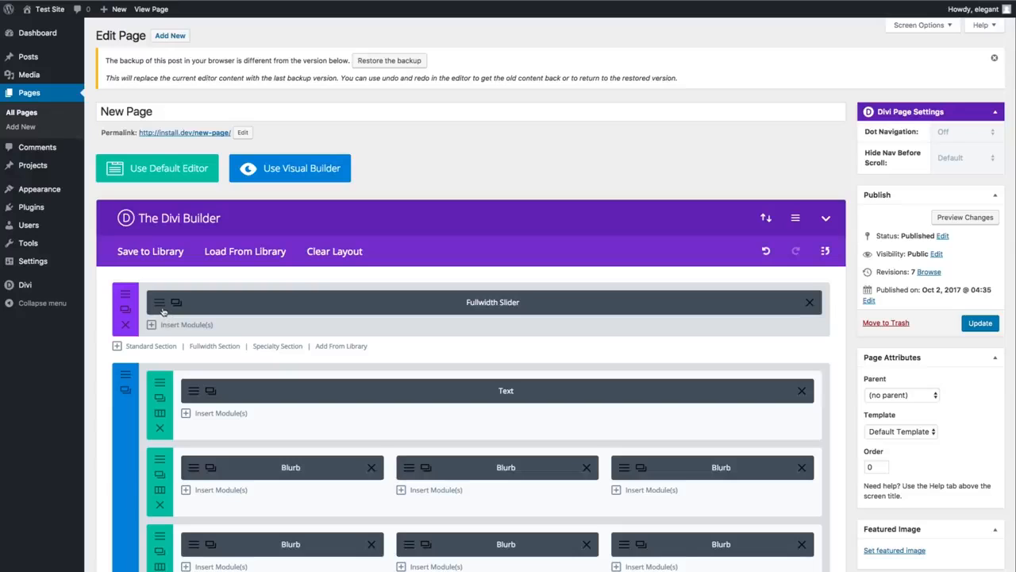
{"action": "left_click", "coordinate": [429, 302]}
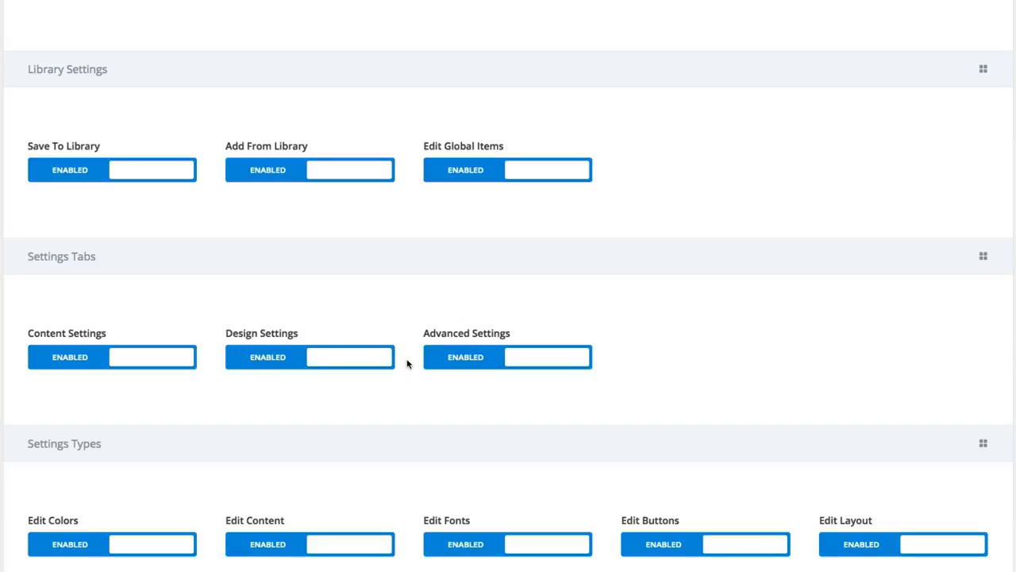
- Try disabling the Editor role's Design Settings and Advanced Settings permissions and enable both again
{"action": "left_click", "coordinate": [322, 357]}
{"action": "left_click", "coordinate": [560, 360]}
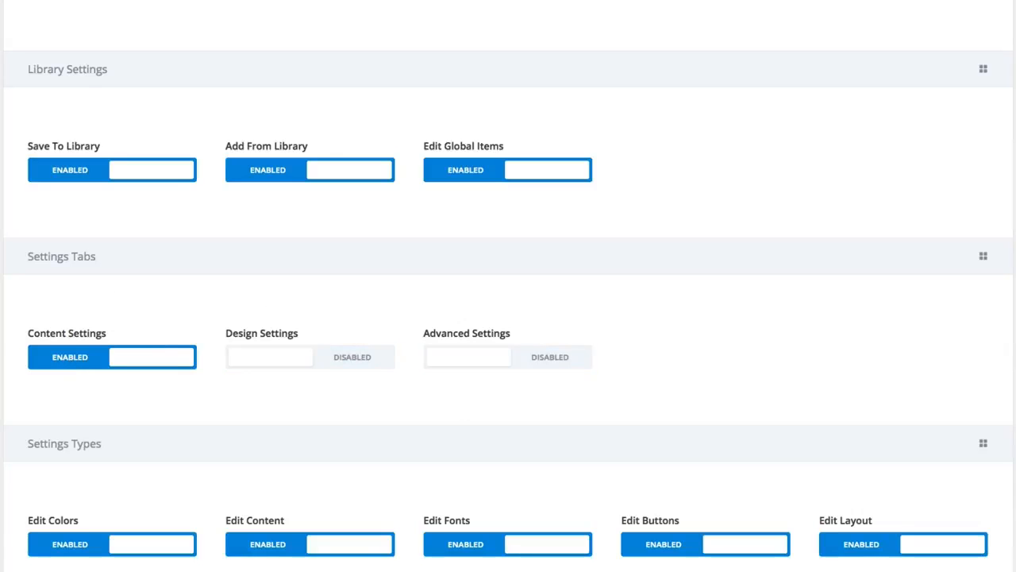
{"action": "left_click", "coordinate": [356, 359]}
{"action": "left_click", "coordinate": [514, 361]}
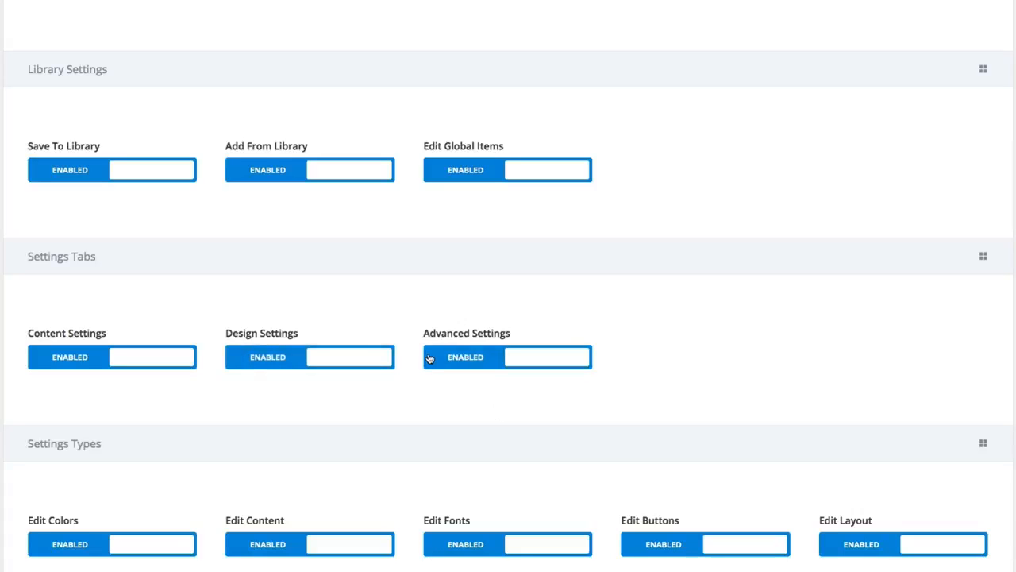
- Examine the Editor role's Settings Types permissions alongside its Settings Tabs permissions
{"action": "scroll", "coordinate": [195, 336], "scroll_direction": "down", "scroll_amount": 2}
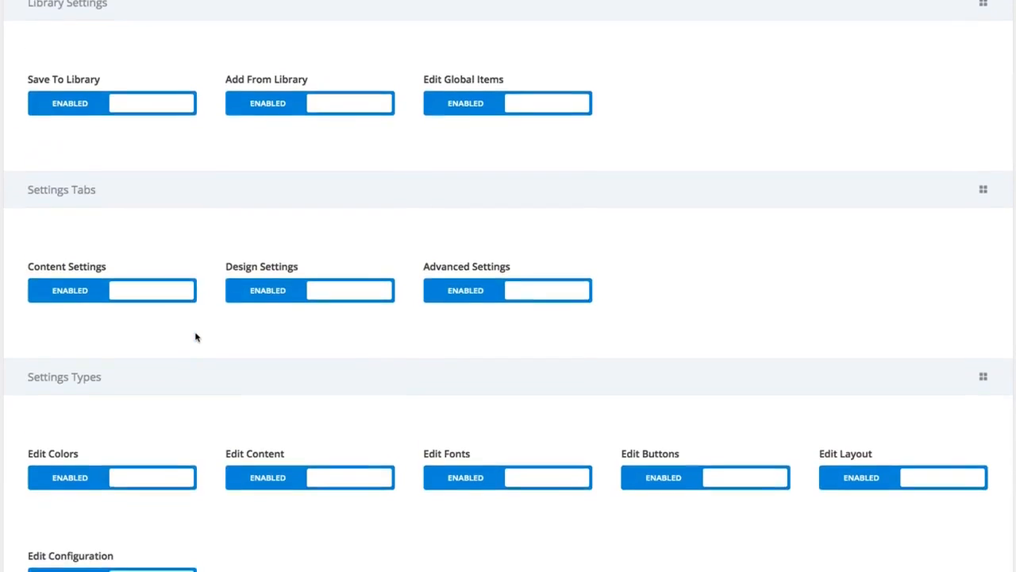
{"action": "scroll", "coordinate": [231, 331], "scroll_direction": "up", "scroll_amount": 1}
{"action": "scroll", "coordinate": [278, 329], "scroll_direction": "down", "scroll_amount": 2}
{"action": "scroll", "coordinate": [191, 349], "scroll_direction": "down", "scroll_amount": 5}
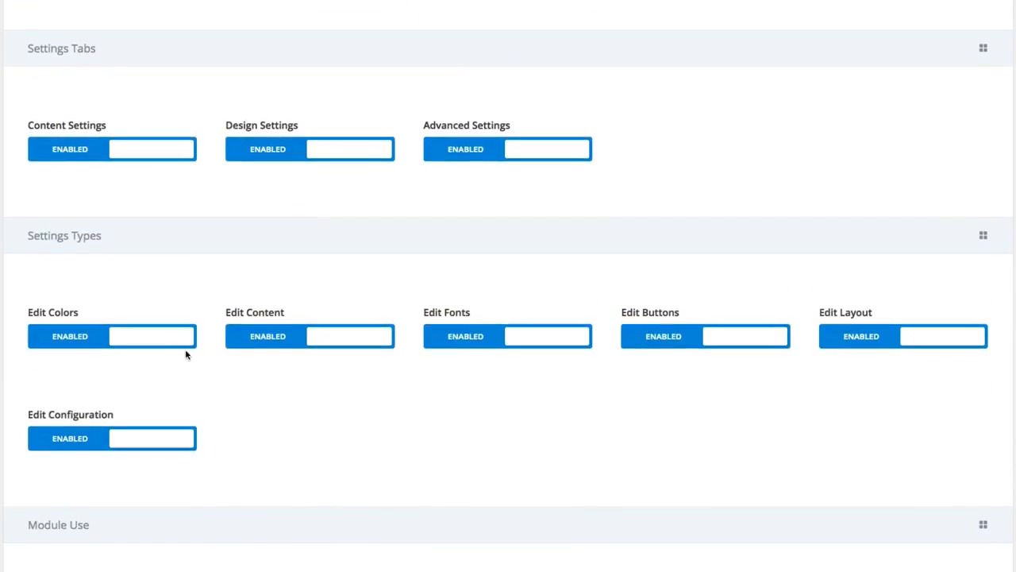
{"action": "scroll", "coordinate": [169, 355], "scroll_direction": "up", "scroll_amount": 3}
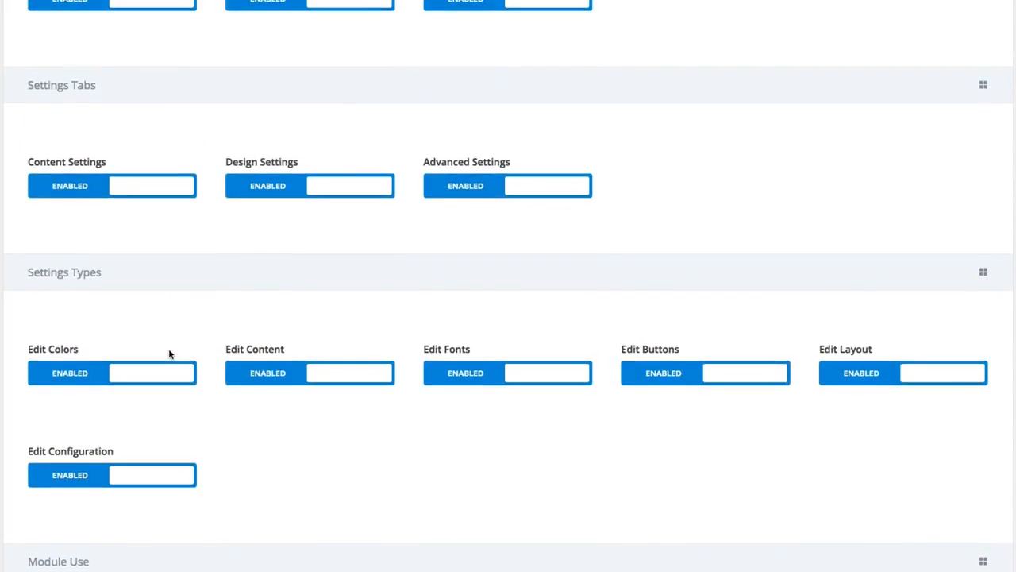
{"action": "scroll", "coordinate": [170, 354], "scroll_direction": "down", "scroll_amount": 2}
{"action": "scroll", "coordinate": [127, 226], "scroll_direction": "up", "scroll_amount": 2}
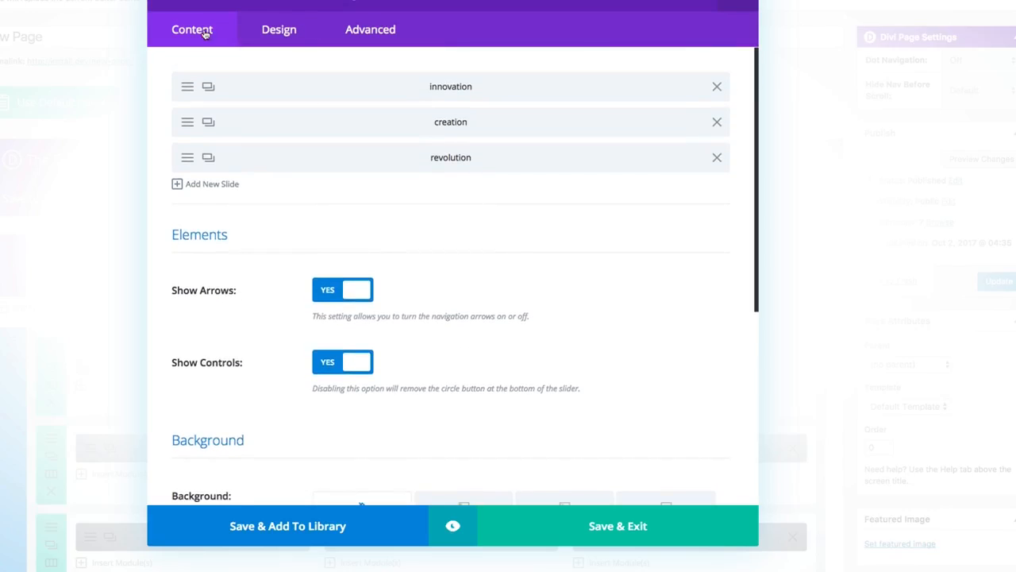
- Review the slider module's content options, including slides, elements and background, and open its design options
{"action": "scroll", "coordinate": [258, 235], "scroll_direction": "down", "scroll_amount": 5}
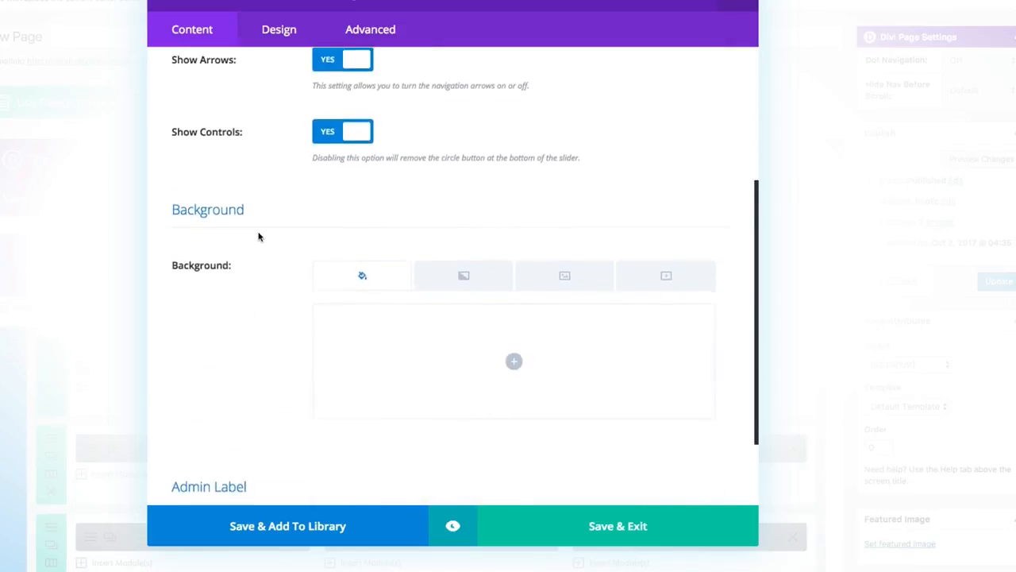
{"action": "scroll", "coordinate": [259, 236], "scroll_direction": "up", "scroll_amount": 5}
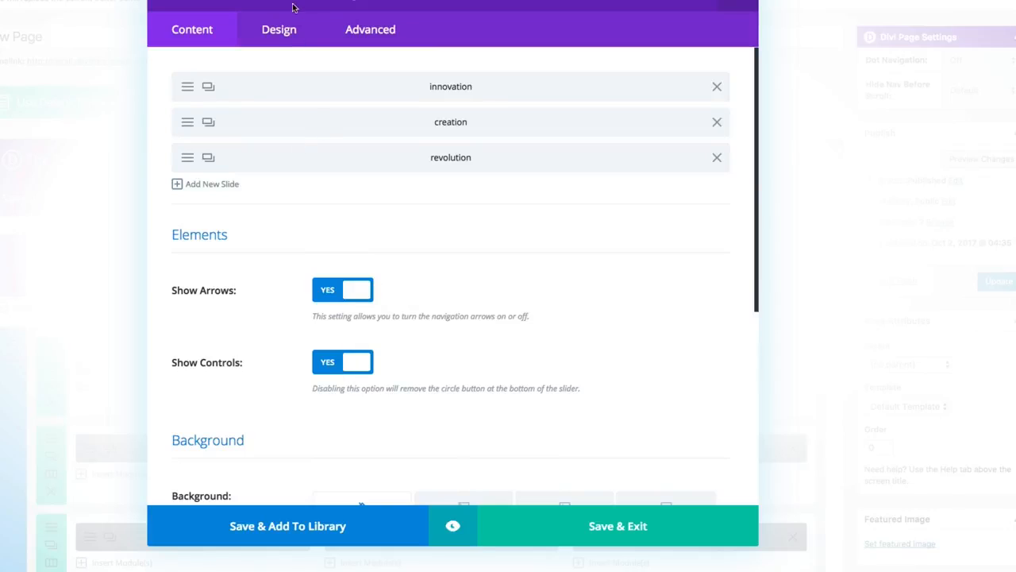
{"action": "left_click", "coordinate": [270, 30]}
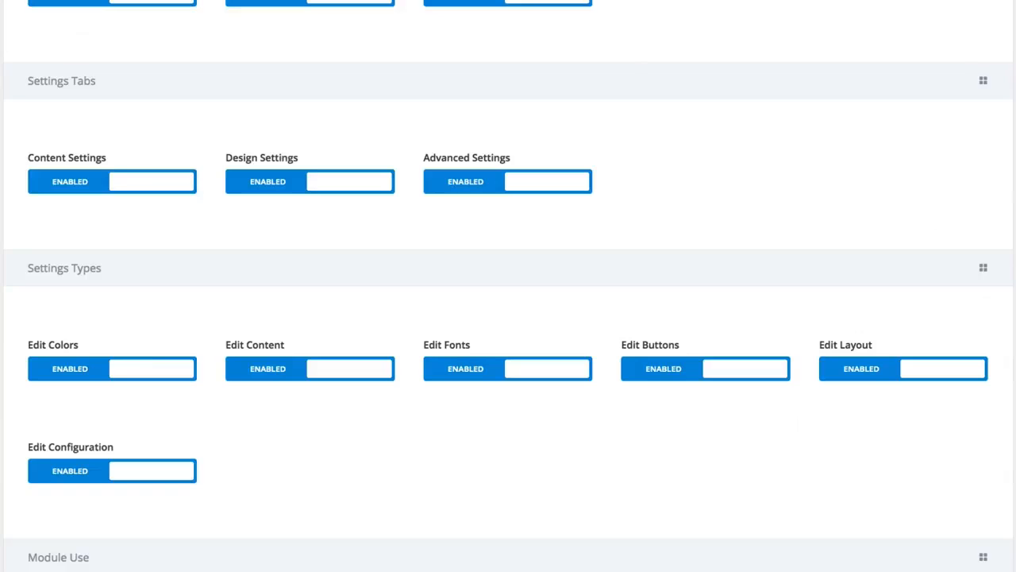
- Try disabling the Editor role's Edit Configuration and Edit Layout permissions one at a time, enabling each again
{"action": "scroll", "coordinate": [202, 386], "scroll_direction": "down", "scroll_amount": 1}
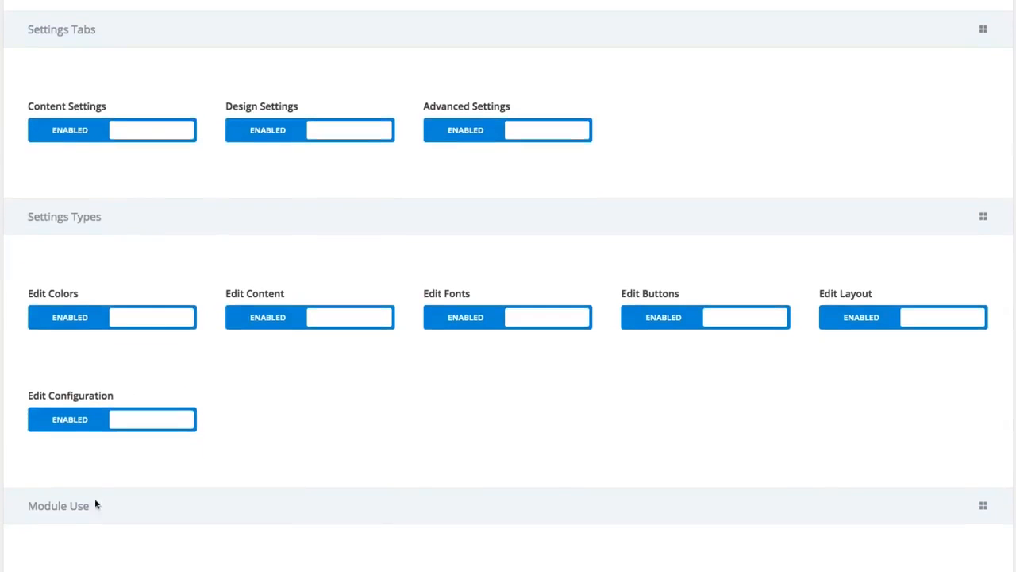
{"action": "left_click", "coordinate": [120, 428]}
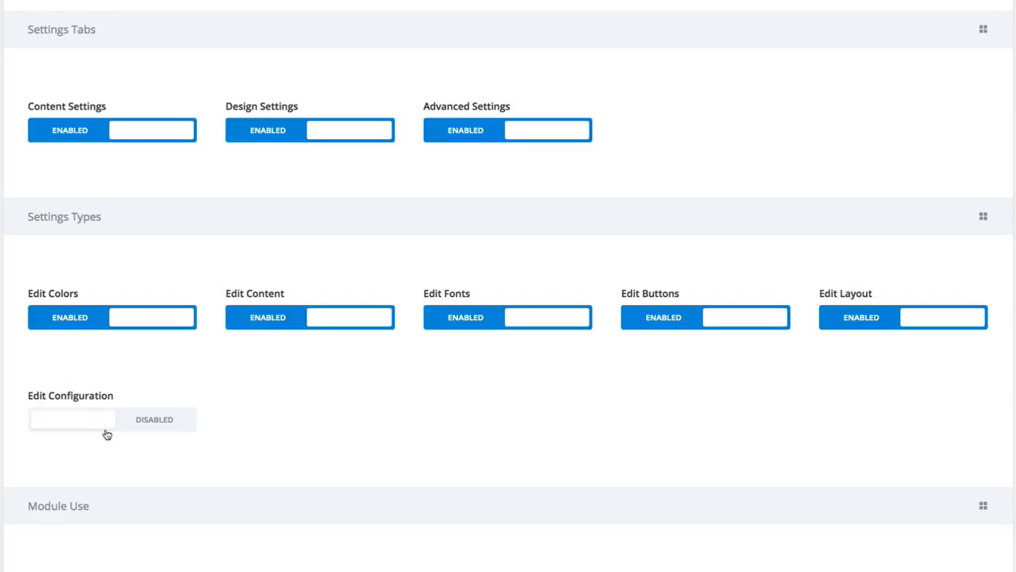
{"action": "left_click", "coordinate": [134, 426]}
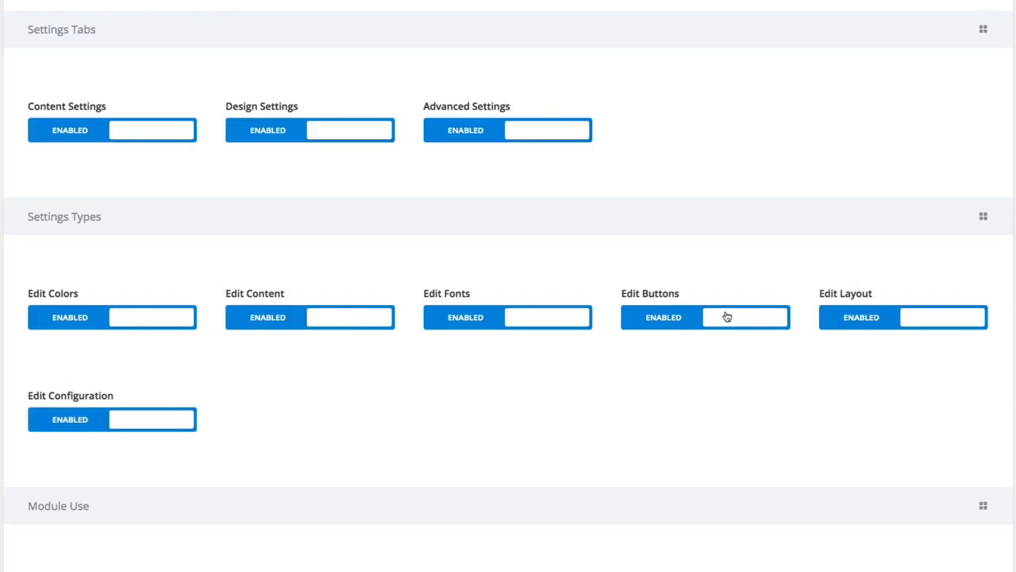
{"action": "left_click", "coordinate": [897, 323]}
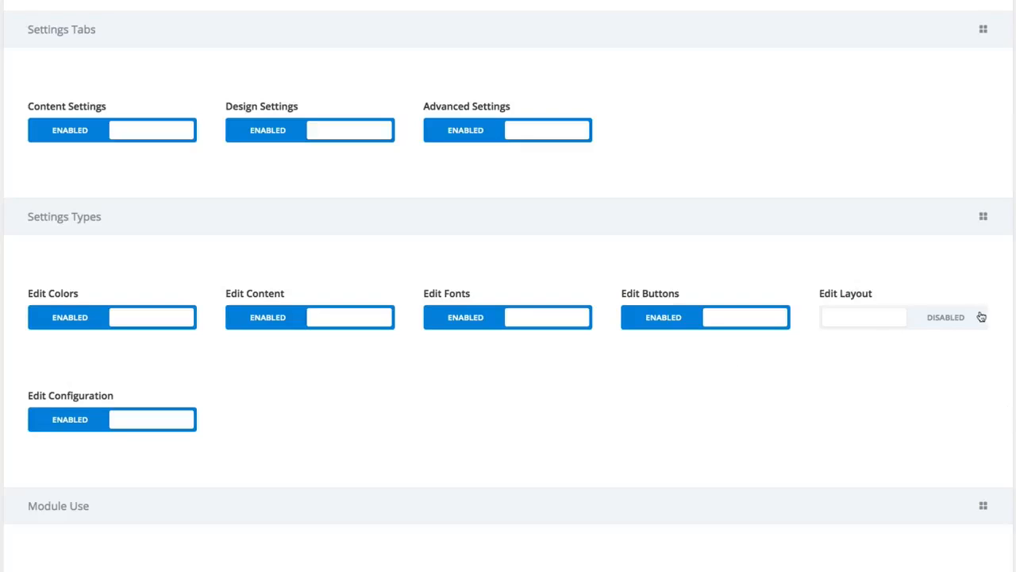
{"action": "left_click", "coordinate": [917, 326]}
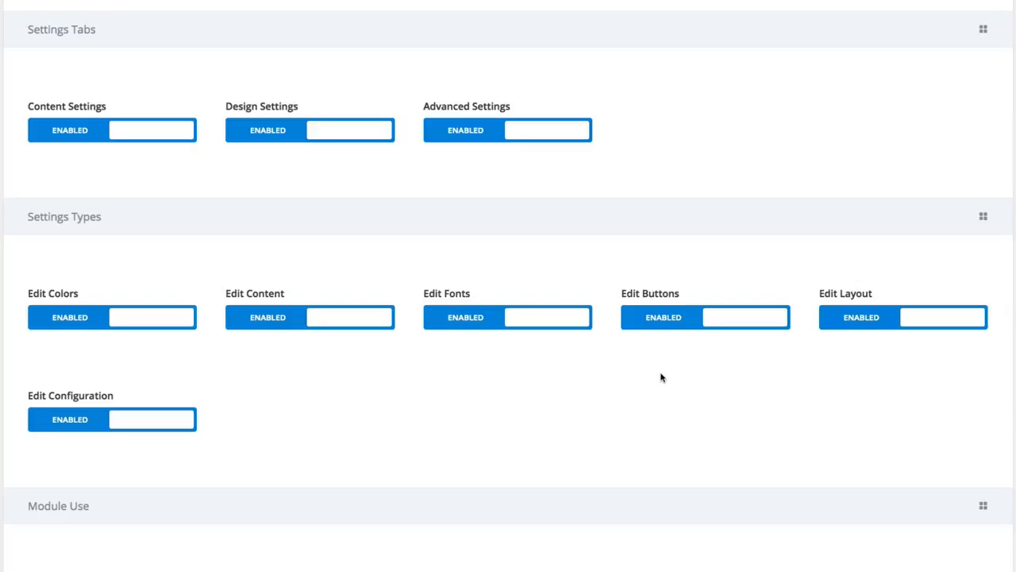
- Disable the Editor role's Edit Configuration, Edit Layout, Edit Buttons, Edit Fonts and Edit Colors permissions
{"action": "left_click", "coordinate": [134, 422]}
{"action": "double_click", "coordinate": [916, 309]}
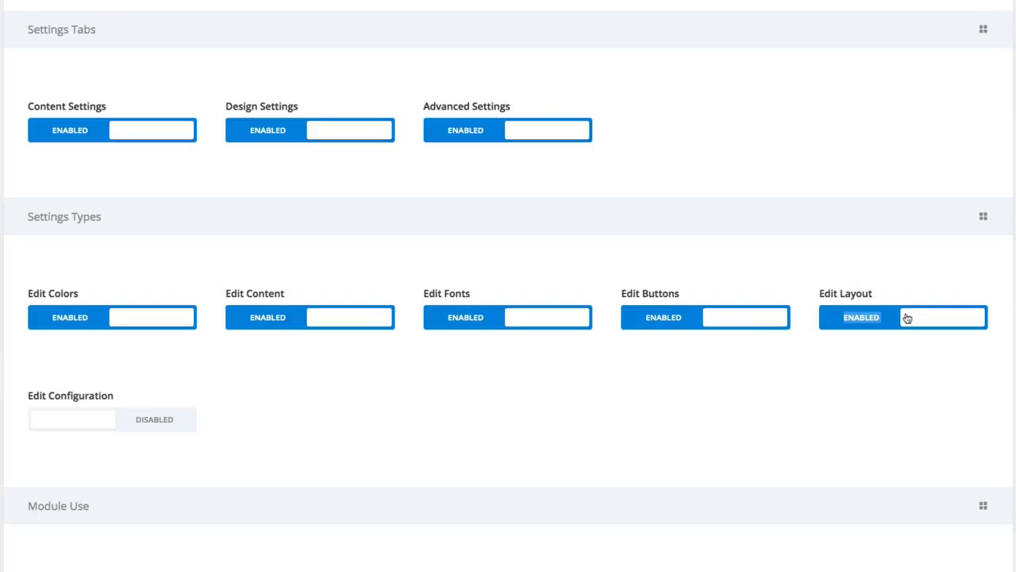
{"action": "left_click", "coordinate": [908, 318]}
{"action": "left_click", "coordinate": [745, 326]}
{"action": "left_click", "coordinate": [540, 329]}
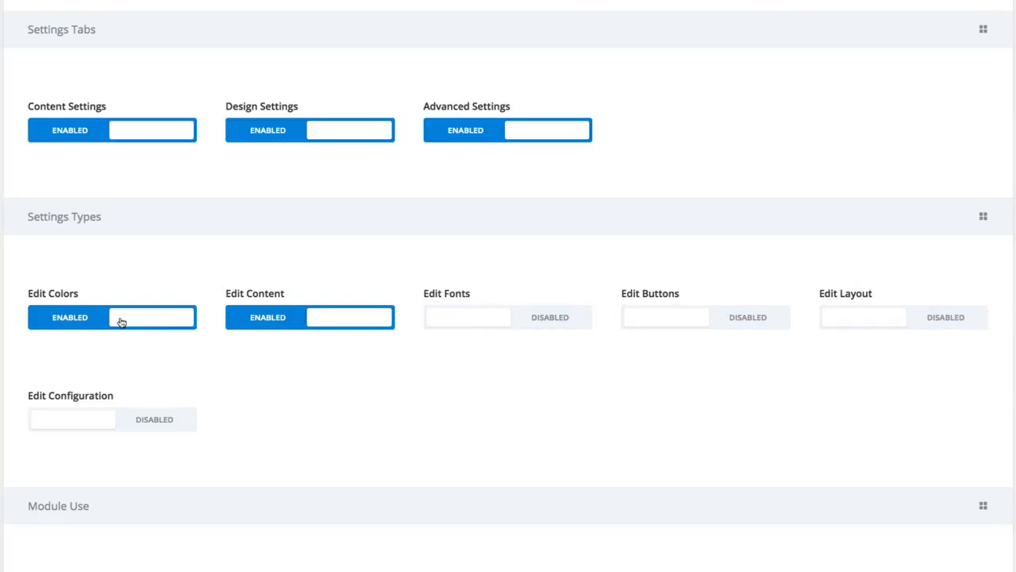
{"action": "left_click", "coordinate": [121, 321]}
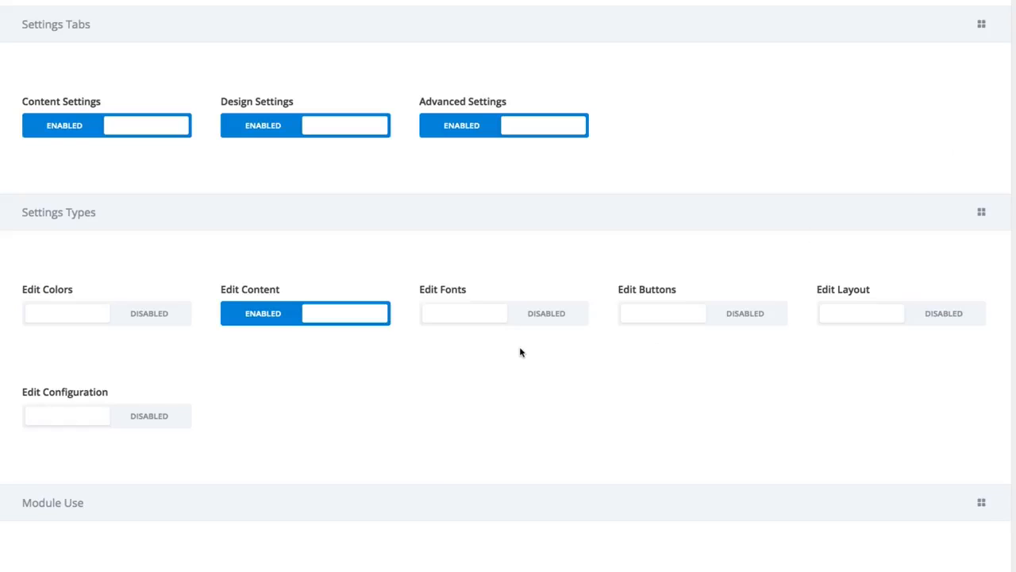
- Examine the individual module permissions in the Editor role's Module Use section
{"action": "scroll", "coordinate": [512, 352], "scroll_direction": "down", "scroll_amount": 2}
{"action": "scroll", "coordinate": [512, 352], "scroll_direction": "down", "scroll_amount": 5}
{"action": "scroll", "coordinate": [457, 332], "scroll_direction": "up", "scroll_amount": 2}
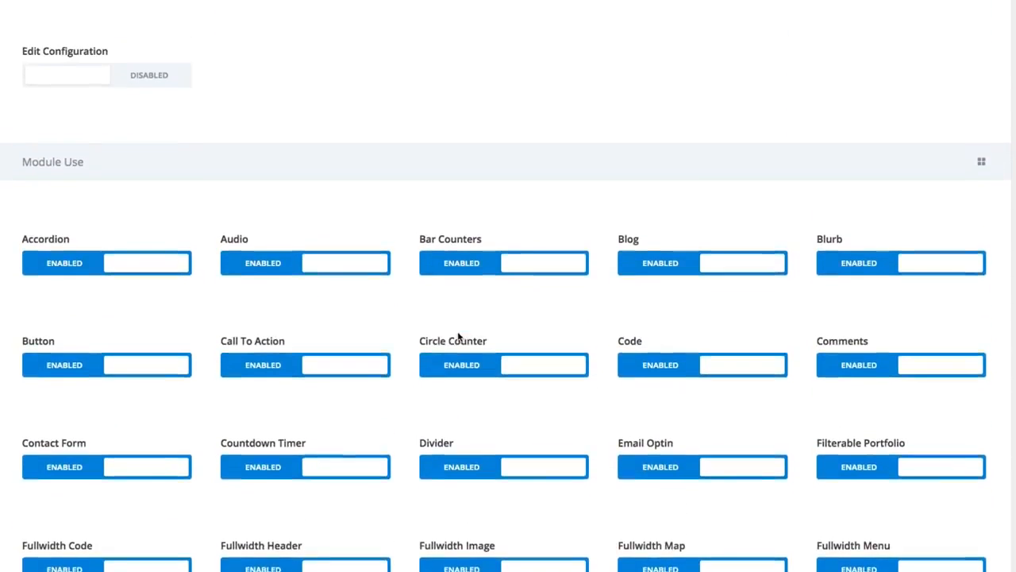
{"action": "scroll", "coordinate": [294, 218], "scroll_direction": "down", "scroll_amount": 1}
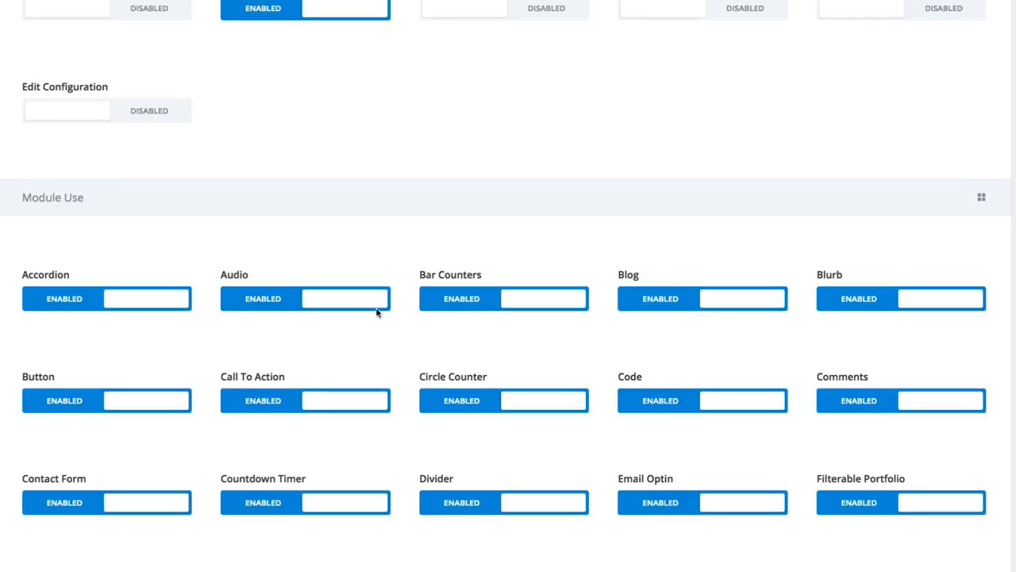
{"action": "scroll", "coordinate": [379, 313], "scroll_direction": "down", "scroll_amount": 5}
{"action": "scroll", "coordinate": [377, 313], "scroll_direction": "down", "scroll_amount": 4}
{"action": "scroll", "coordinate": [377, 313], "scroll_direction": "up", "scroll_amount": 4}
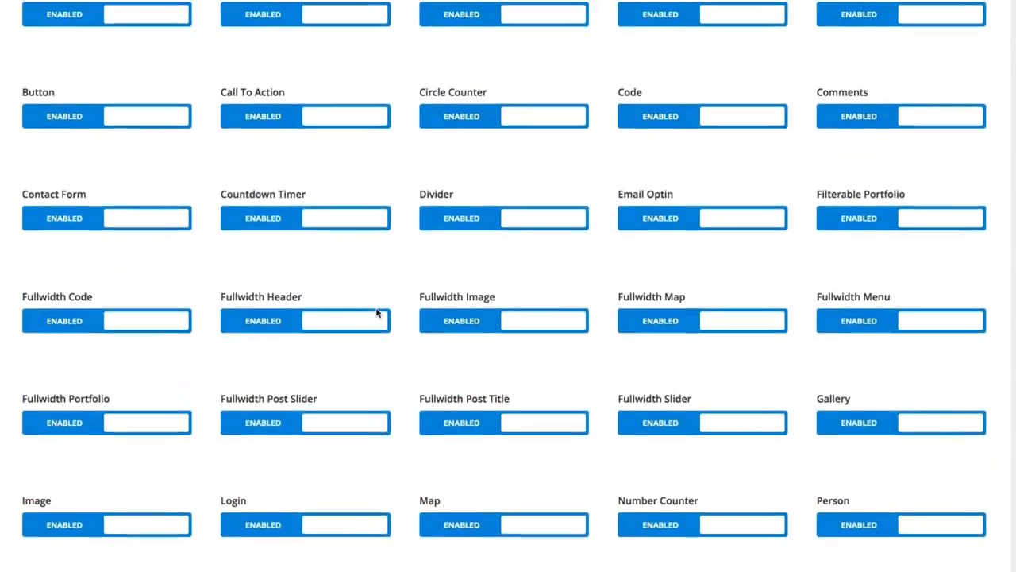
- Disable the Editor role's Shop module permission in the Module Use section
{"action": "scroll", "coordinate": [377, 312], "scroll_direction": "down", "scroll_amount": 7}
{"action": "scroll", "coordinate": [377, 313], "scroll_direction": "up", "scroll_amount": 8}
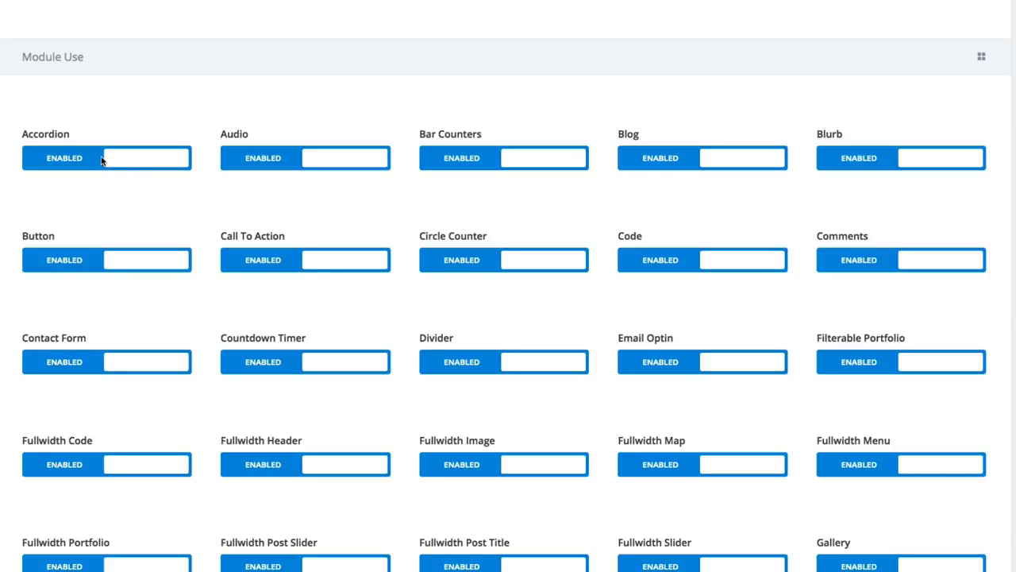
{"action": "scroll", "coordinate": [233, 230], "scroll_direction": "down", "scroll_amount": 6}
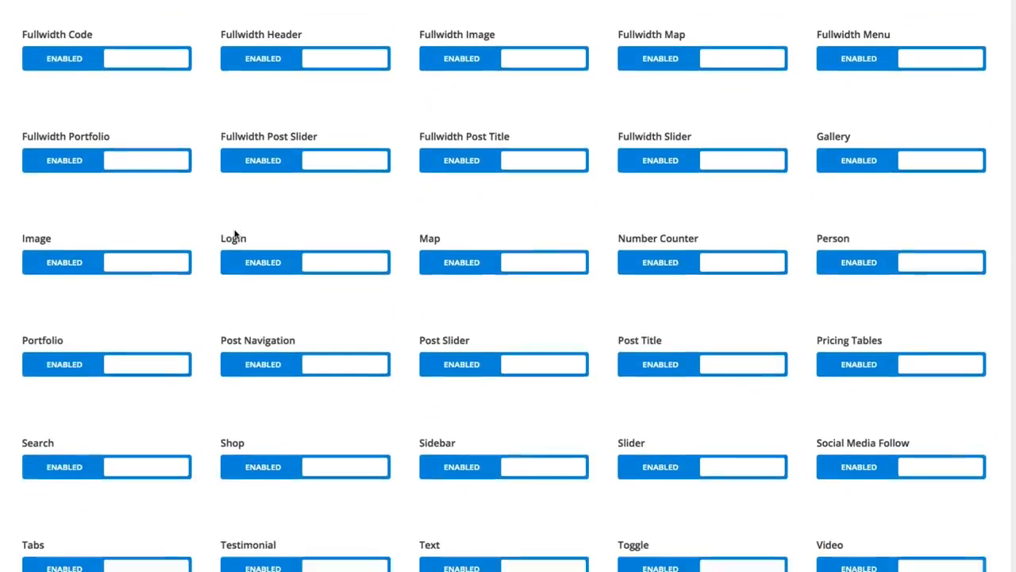
{"action": "scroll", "coordinate": [235, 234], "scroll_direction": "up", "scroll_amount": 1}
{"action": "scroll", "coordinate": [233, 230], "scroll_direction": "down", "scroll_amount": 2}
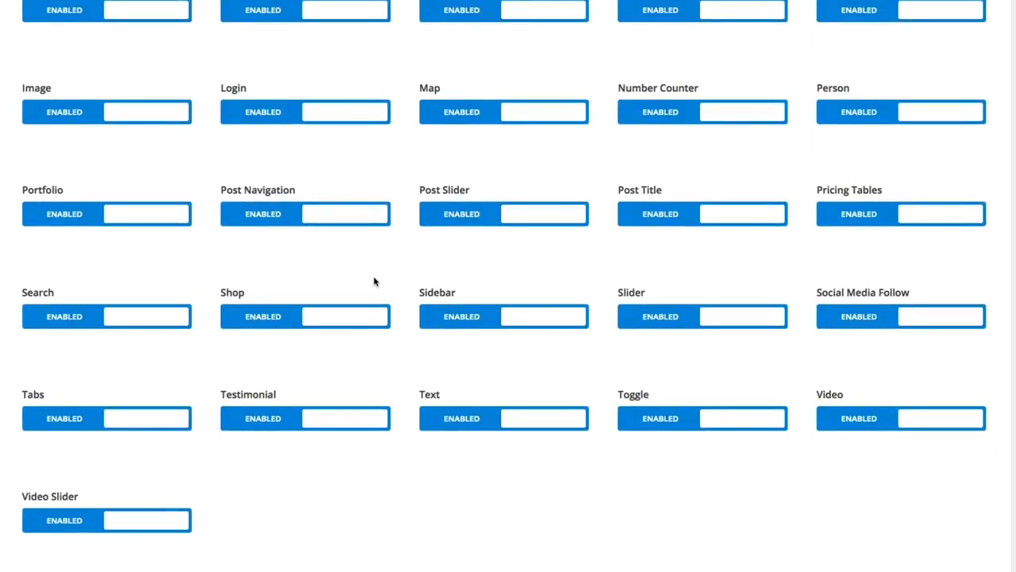
{"action": "left_click", "coordinate": [310, 320]}
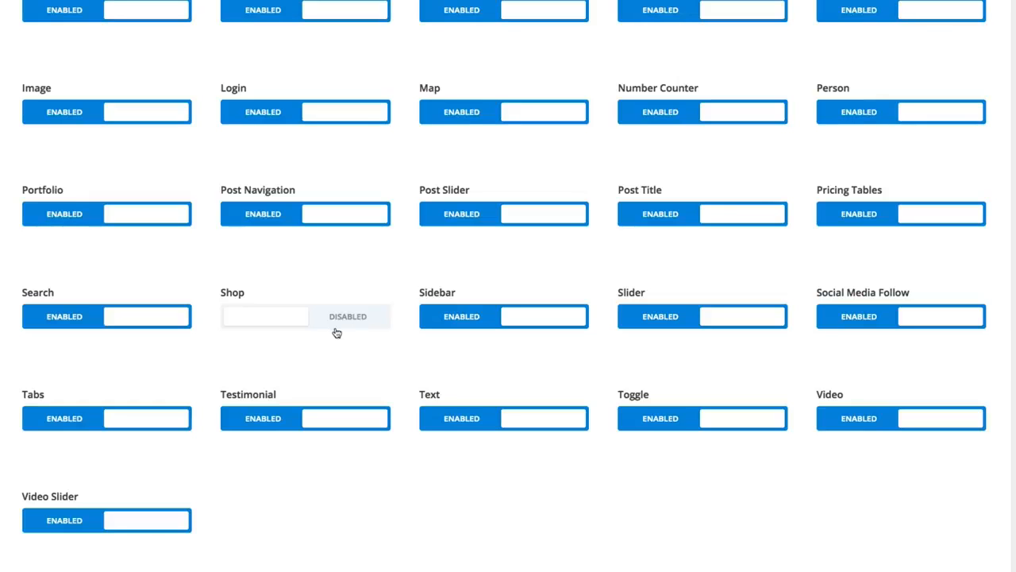
- Disable the Editor role's Filterable Portfolio, Fullwidth Portfolio and Portfolio module permissions
{"action": "scroll", "coordinate": [335, 331], "scroll_direction": "up", "scroll_amount": 1}
{"action": "scroll", "coordinate": [336, 332], "scroll_direction": "down", "scroll_amount": 1}
{"action": "scroll", "coordinate": [336, 332], "scroll_direction": "up", "scroll_amount": 3}
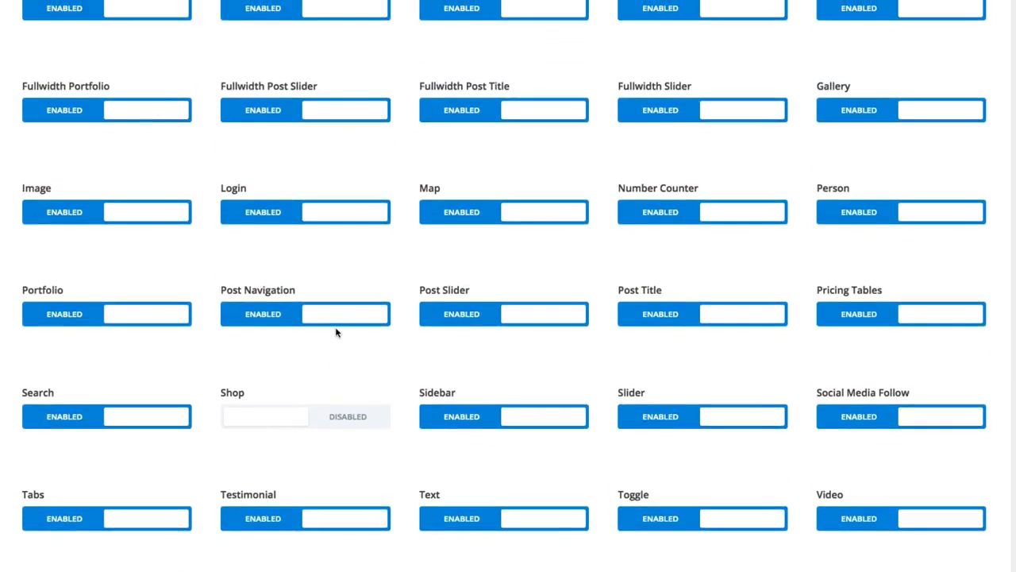
{"action": "scroll", "coordinate": [336, 332], "scroll_direction": "up", "scroll_amount": 1}
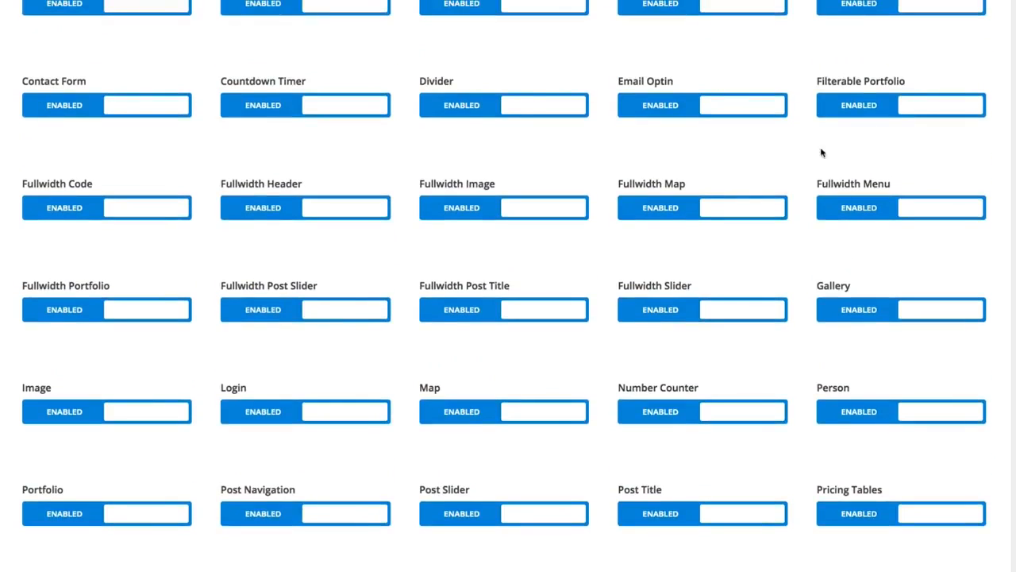
{"action": "left_click", "coordinate": [923, 108]}
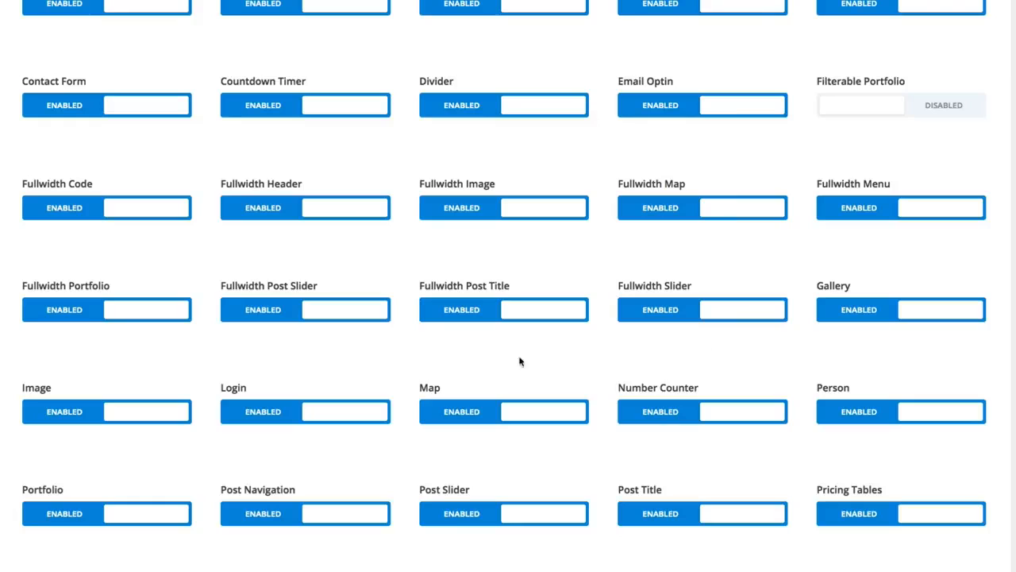
{"action": "left_click", "coordinate": [143, 316]}
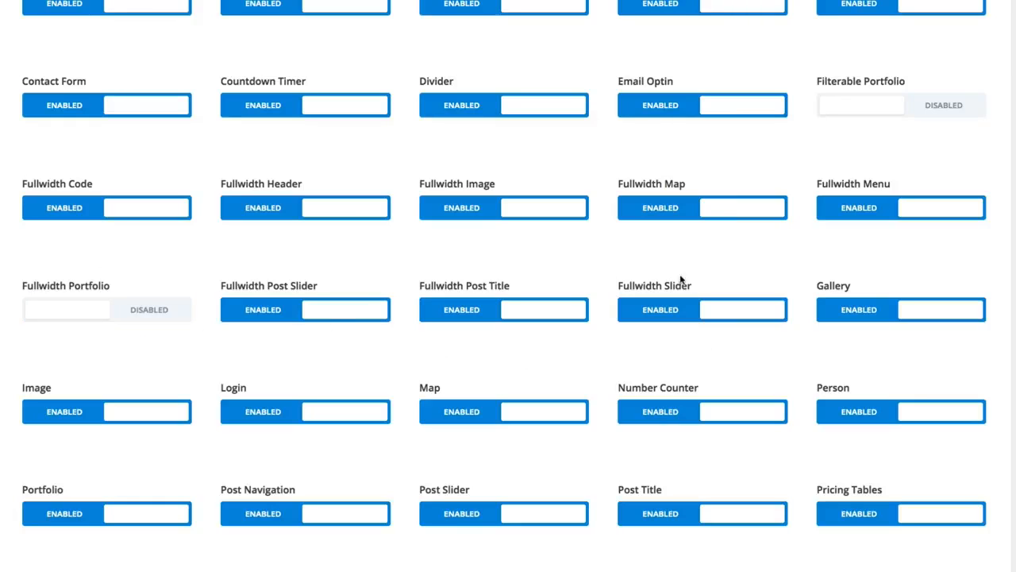
{"action": "scroll", "coordinate": [741, 277], "scroll_direction": "down", "scroll_amount": 2}
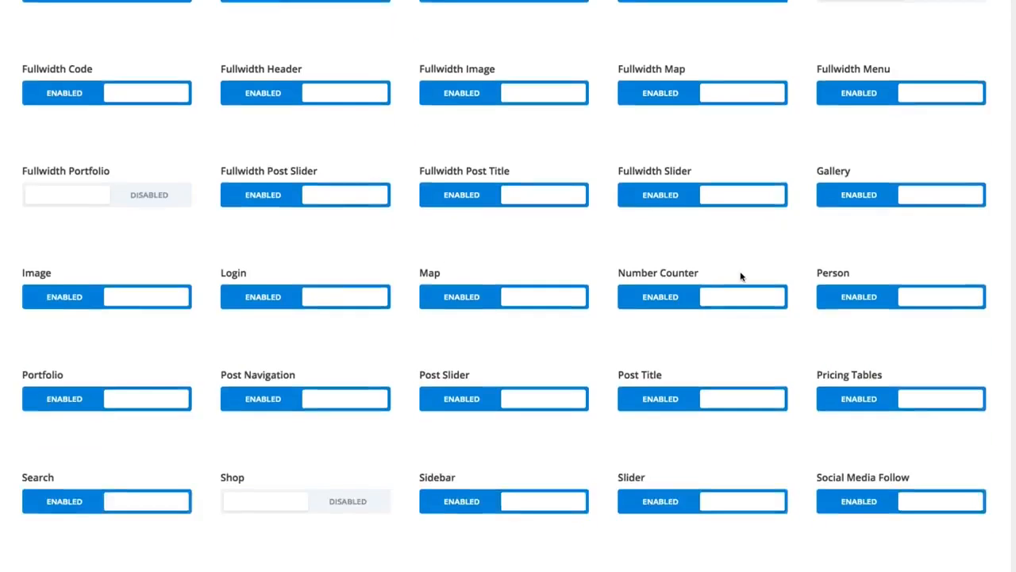
{"action": "left_click", "coordinate": [110, 351]}
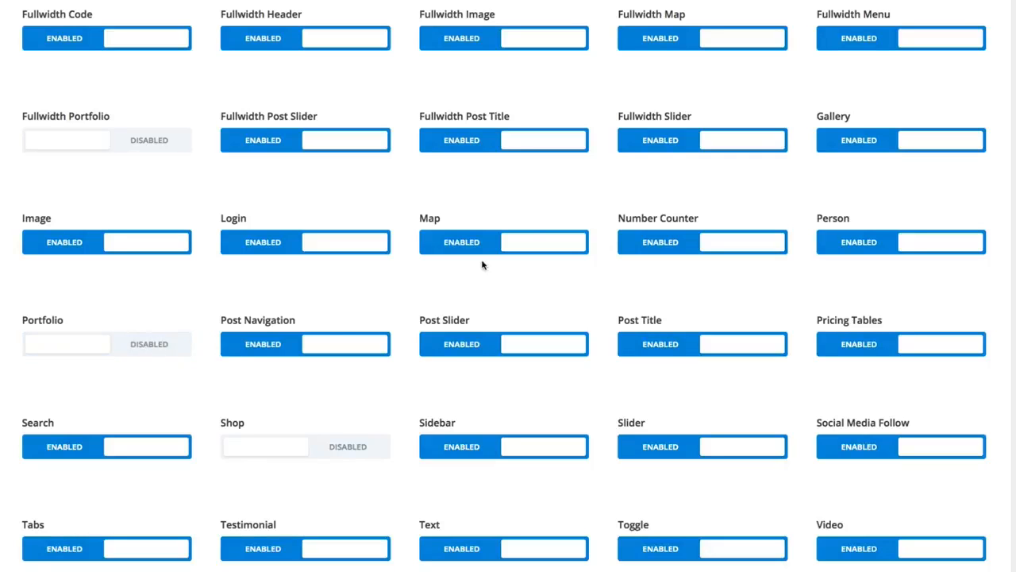
- Review the Editor role's module permissions across the whole Module Use section, from Button to Video Slider
{"action": "scroll", "coordinate": [445, 271], "scroll_direction": "up", "scroll_amount": 1}
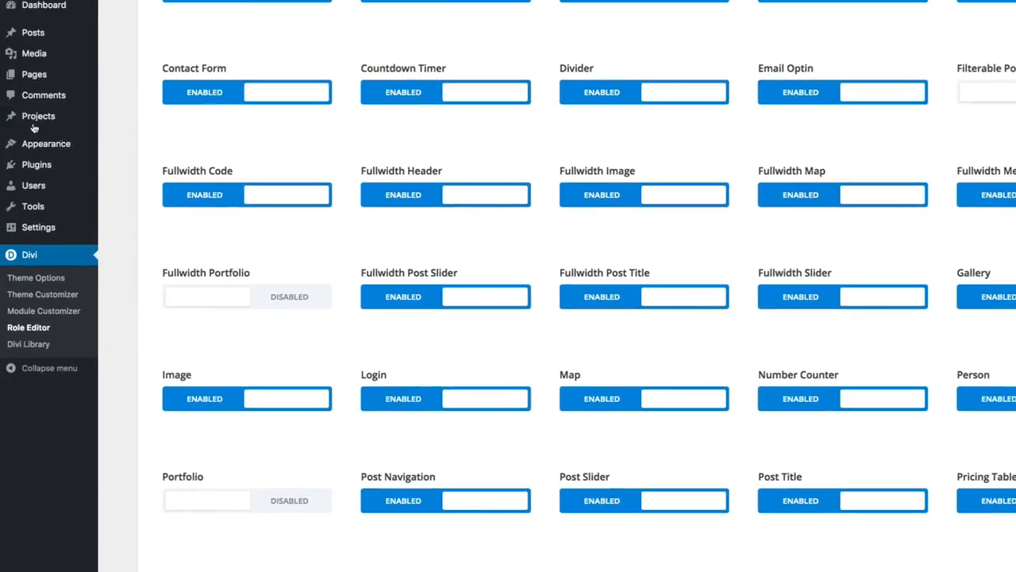
{"action": "mouse_move", "coordinate": [49, 124]}
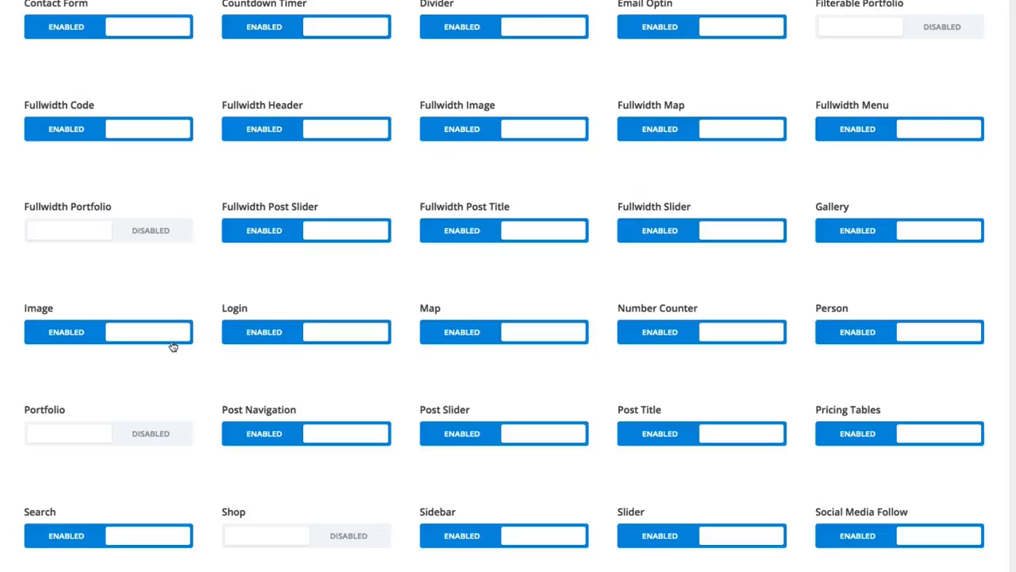
{"action": "scroll", "coordinate": [173, 347], "scroll_direction": "down", "scroll_amount": 2}
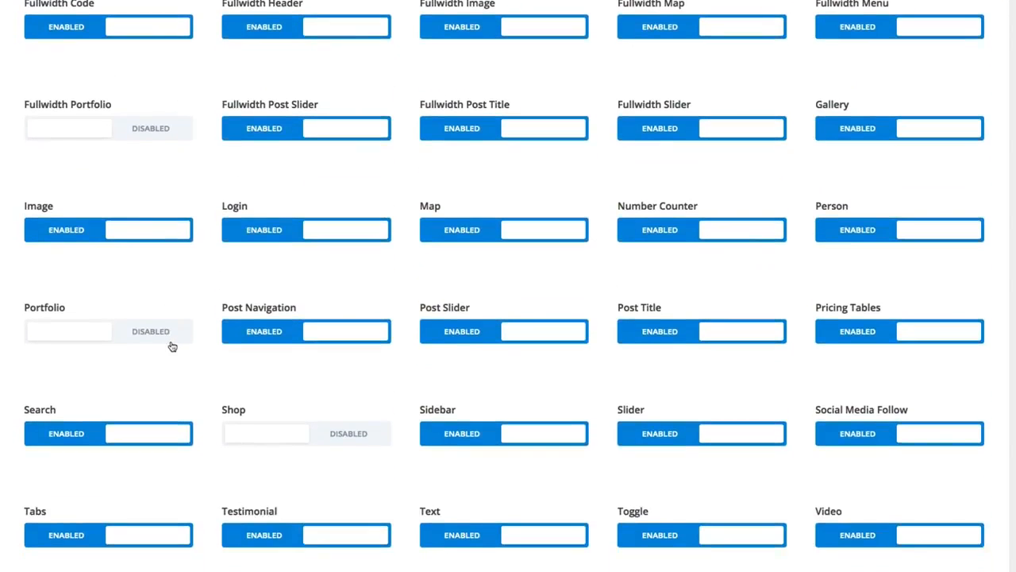
{"action": "scroll", "coordinate": [173, 346], "scroll_direction": "down", "scroll_amount": 1}
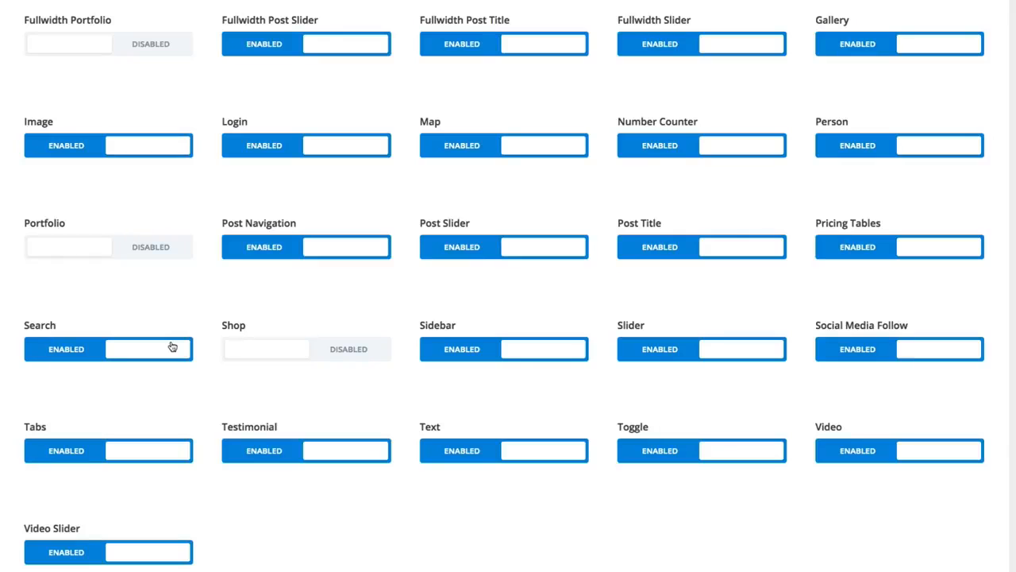
{"action": "scroll", "coordinate": [797, 359], "scroll_direction": "up", "scroll_amount": 2}
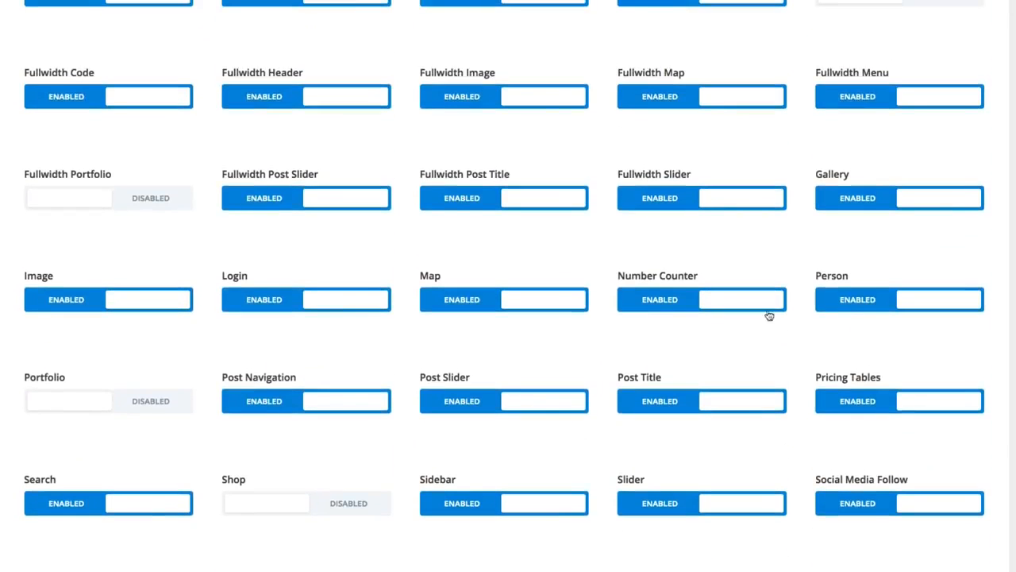
{"action": "scroll", "coordinate": [499, 316], "scroll_direction": "down", "scroll_amount": 3}
{"action": "scroll", "coordinate": [499, 316], "scroll_direction": "up", "scroll_amount": 3}
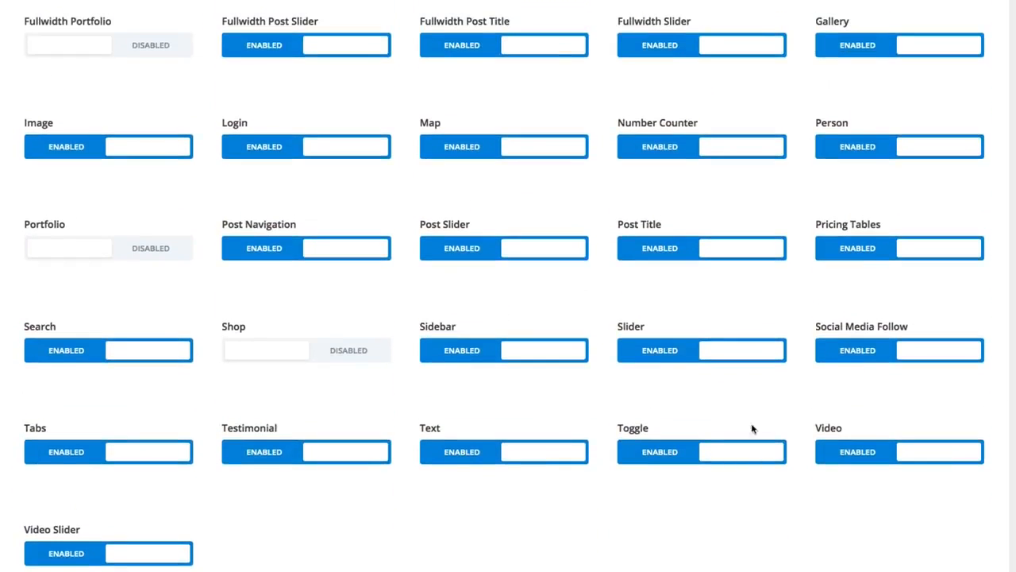
{"action": "scroll", "coordinate": [410, 366], "scroll_direction": "up", "scroll_amount": 2}
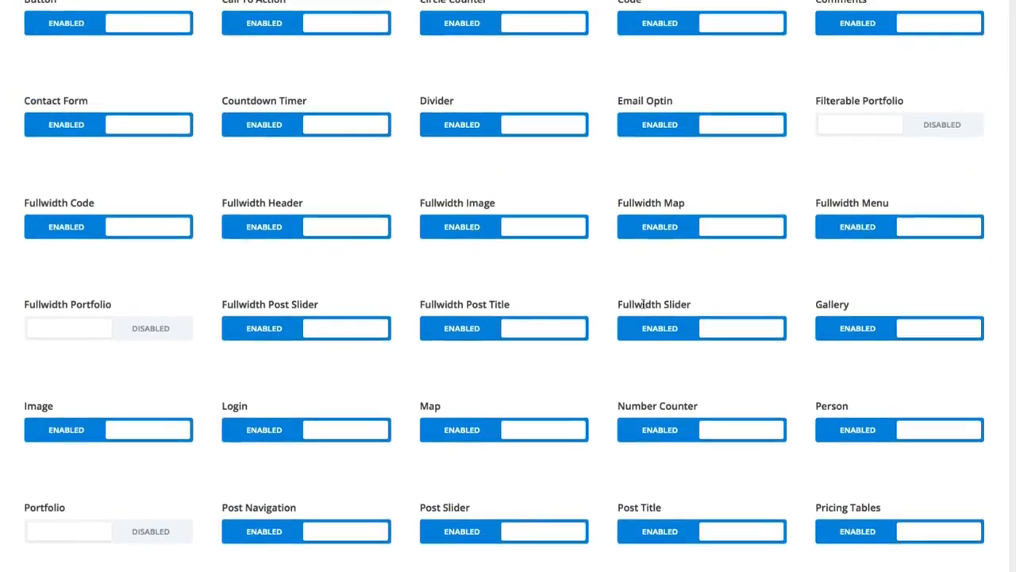
{"action": "scroll", "coordinate": [595, 309], "scroll_direction": "up", "scroll_amount": 3}
{"action": "scroll", "coordinate": [594, 308], "scroll_direction": "down", "scroll_amount": 5}
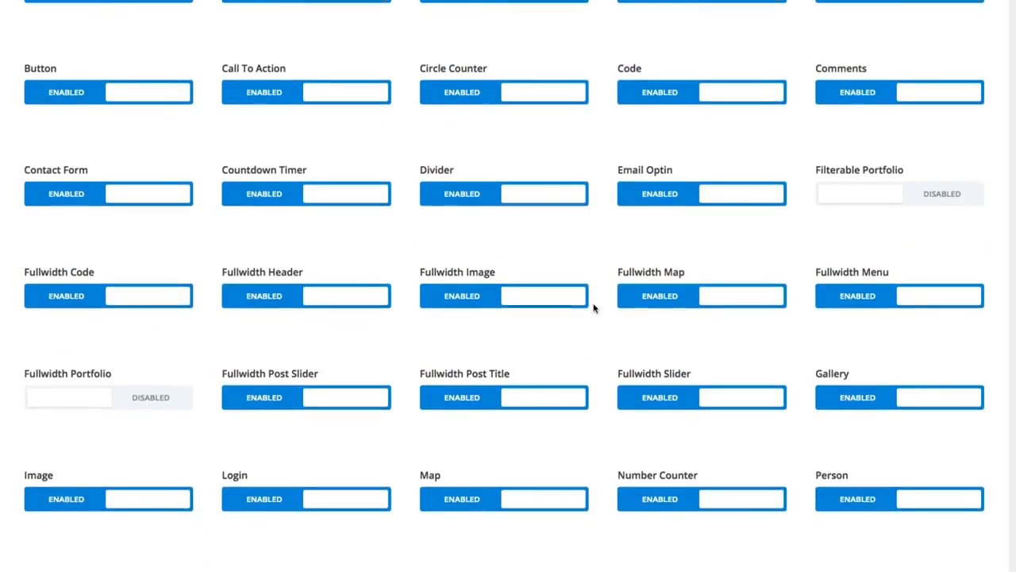
{"action": "scroll", "coordinate": [595, 309], "scroll_direction": "down", "scroll_amount": 2}
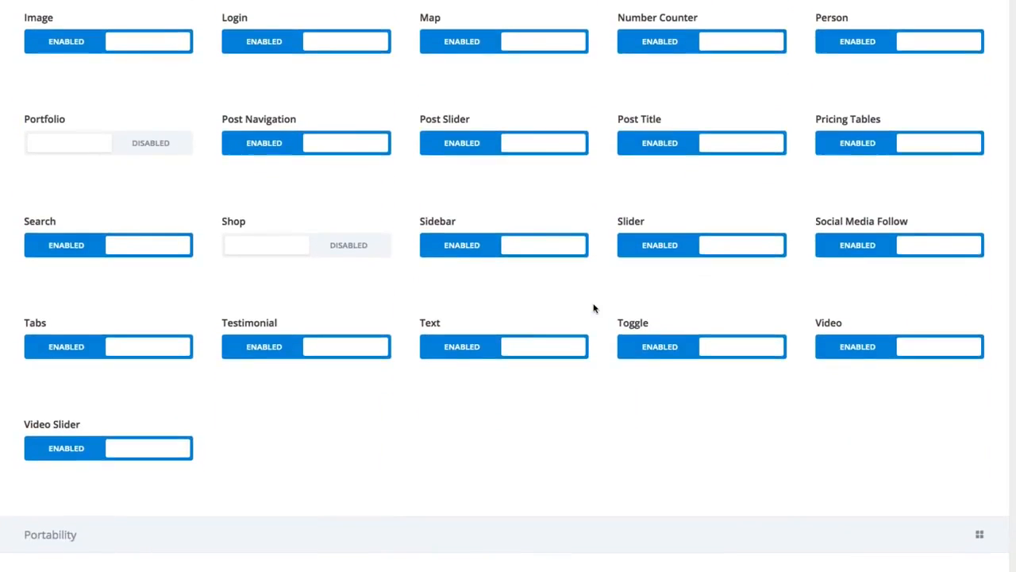
- Review the Editor role's Portability permissions, and view the export options for the Divi Role Editor settings without exporting
{"action": "scroll", "coordinate": [628, 306], "scroll_direction": "down", "scroll_amount": 1}
{"action": "scroll", "coordinate": [516, 350], "scroll_direction": "down", "scroll_amount": 2}
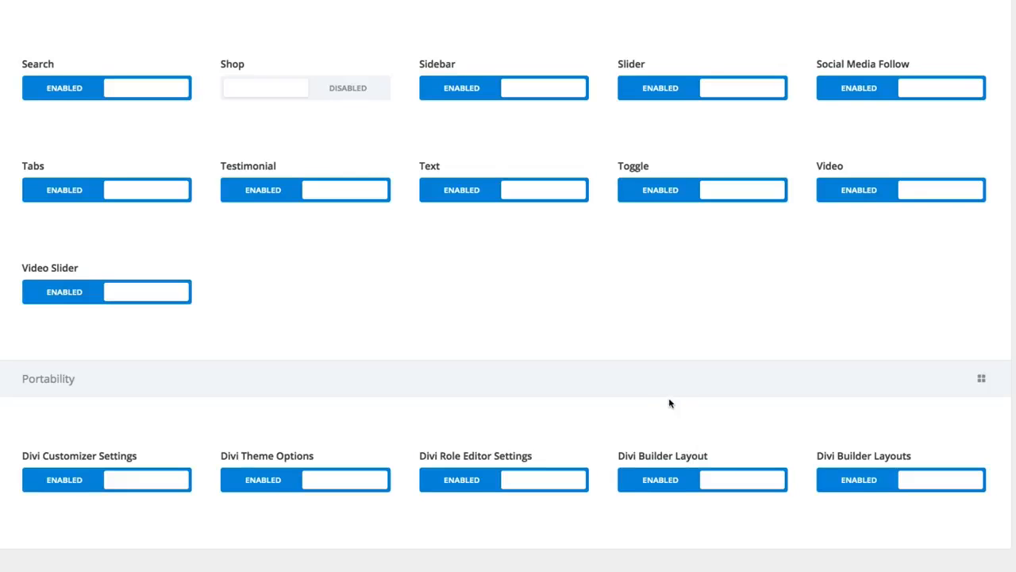
{"action": "scroll", "coordinate": [669, 403], "scroll_direction": "up", "scroll_amount": 1}
{"action": "scroll", "coordinate": [669, 403], "scroll_direction": "down", "scroll_amount": 1}
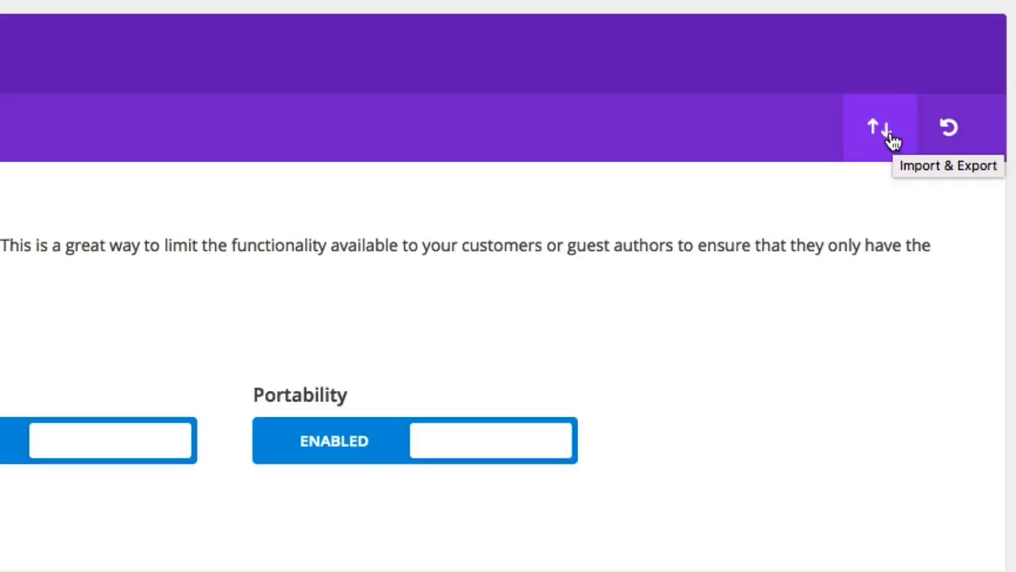
{"action": "left_click", "coordinate": [890, 132]}
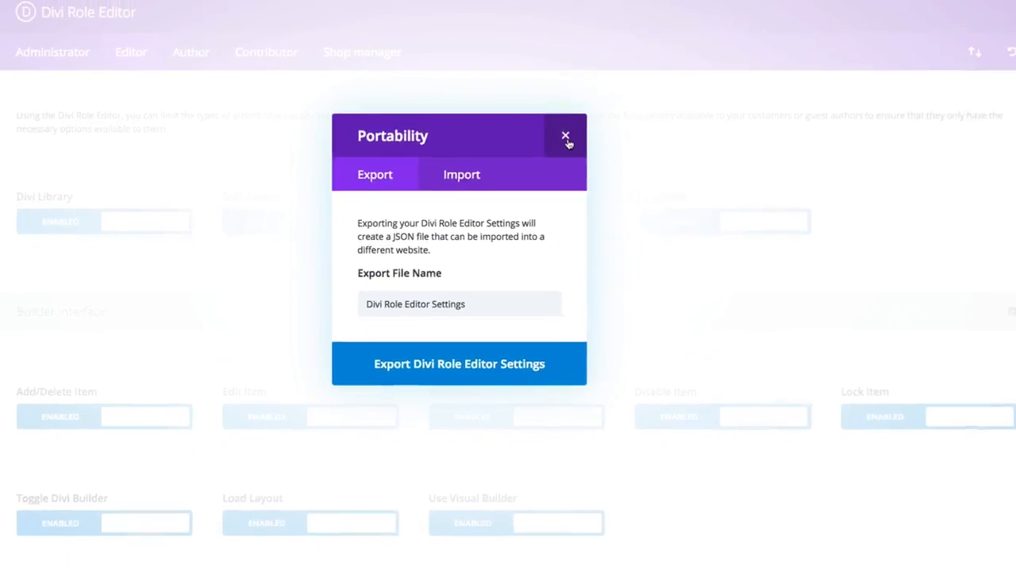
{"action": "left_click", "coordinate": [566, 139]}
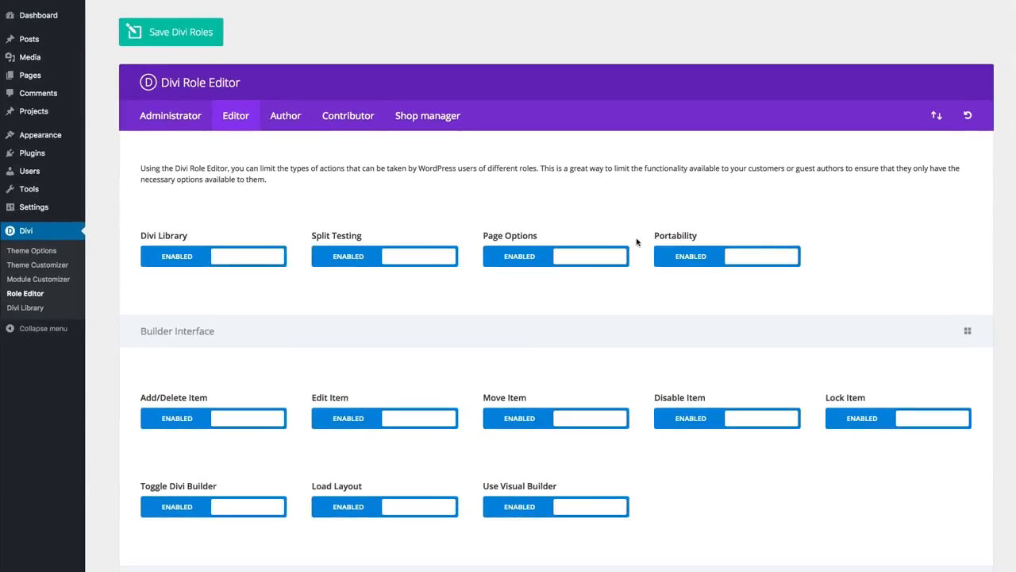
- Disable the Editor role's Page Options permission and save the Divi roles
{"action": "left_click", "coordinate": [555, 258]}
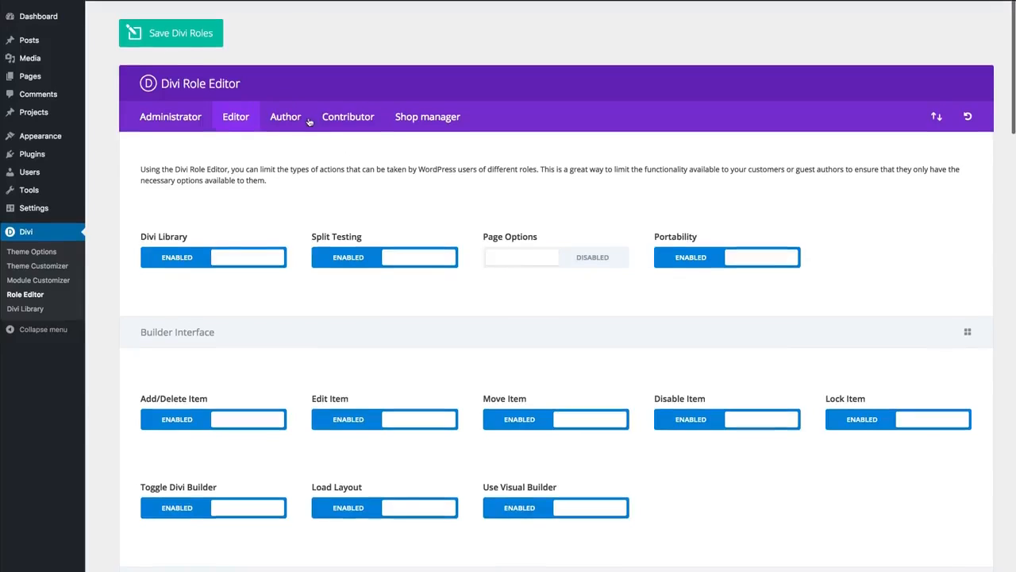
{"action": "left_click", "coordinate": [176, 40]}
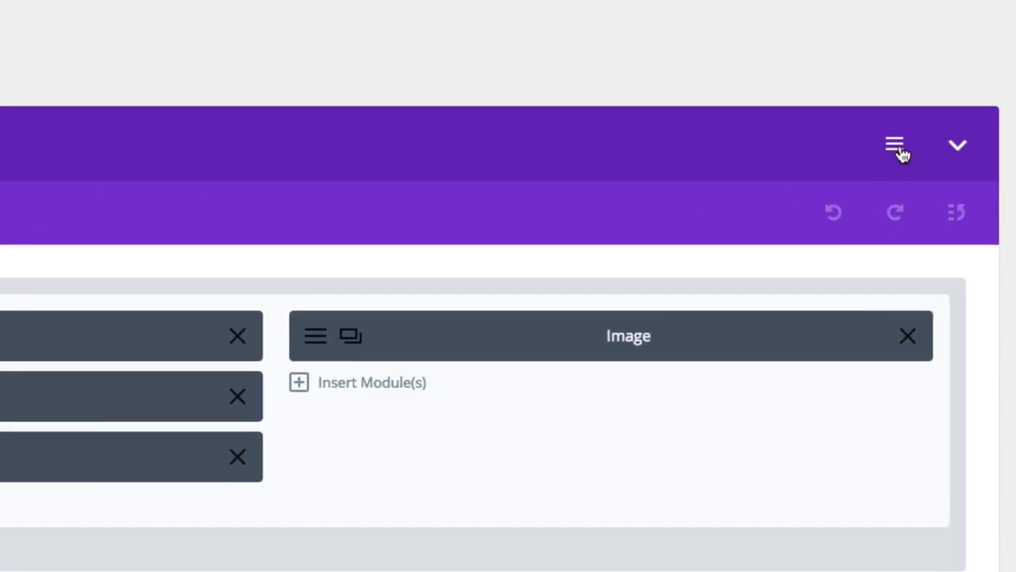
- Review the page's Divi Builder Settings, close them, and inspect the builder header in the Editor role's view of the page
{"action": "left_click", "coordinate": [895, 148]}
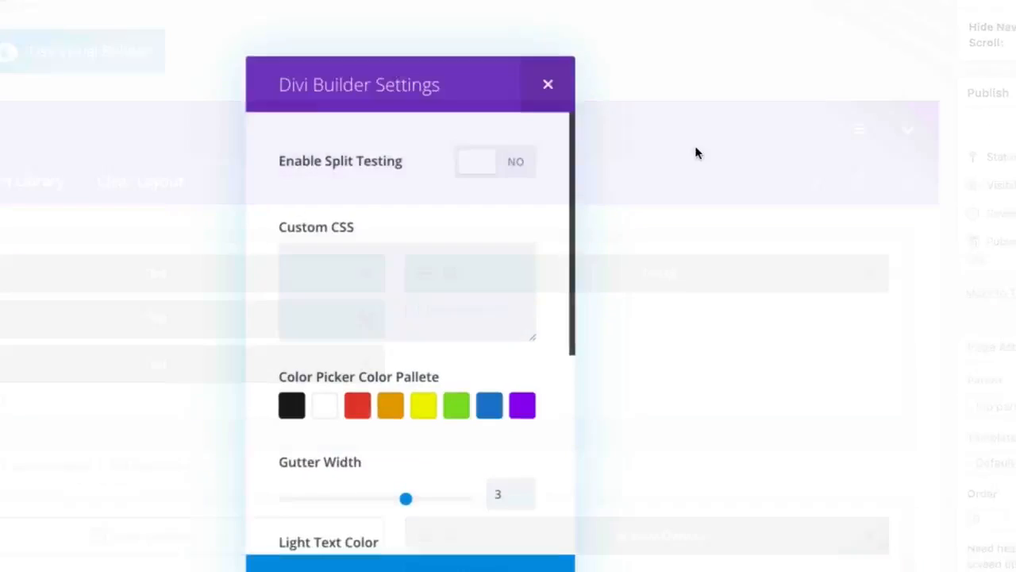
{"action": "scroll", "coordinate": [476, 263], "scroll_direction": "down", "scroll_amount": 4}
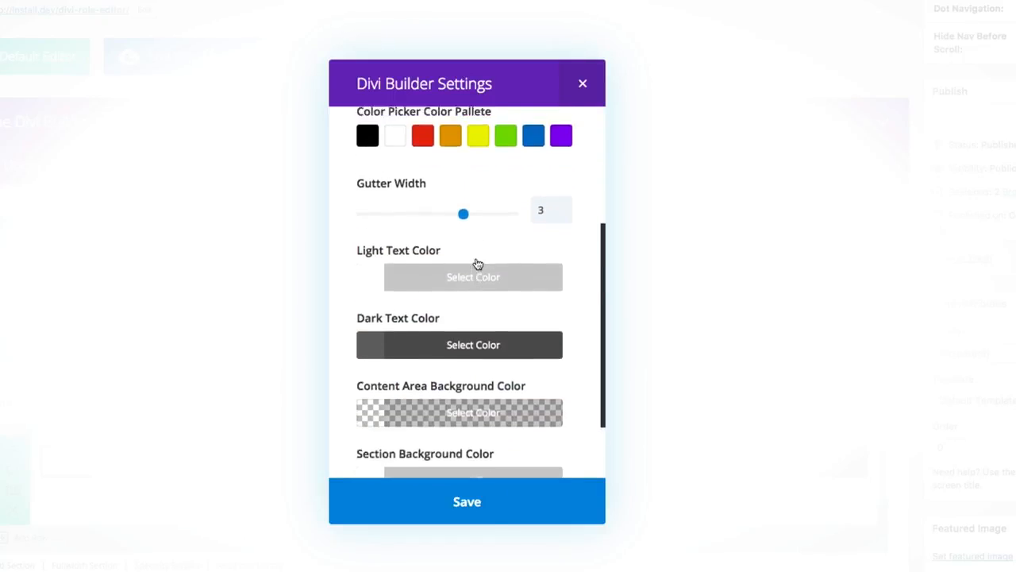
{"action": "scroll", "coordinate": [476, 258], "scroll_direction": "up", "scroll_amount": 4}
{"action": "scroll", "coordinate": [477, 262], "scroll_direction": "down", "scroll_amount": 6}
{"action": "scroll", "coordinate": [476, 263], "scroll_direction": "up", "scroll_amount": 6}
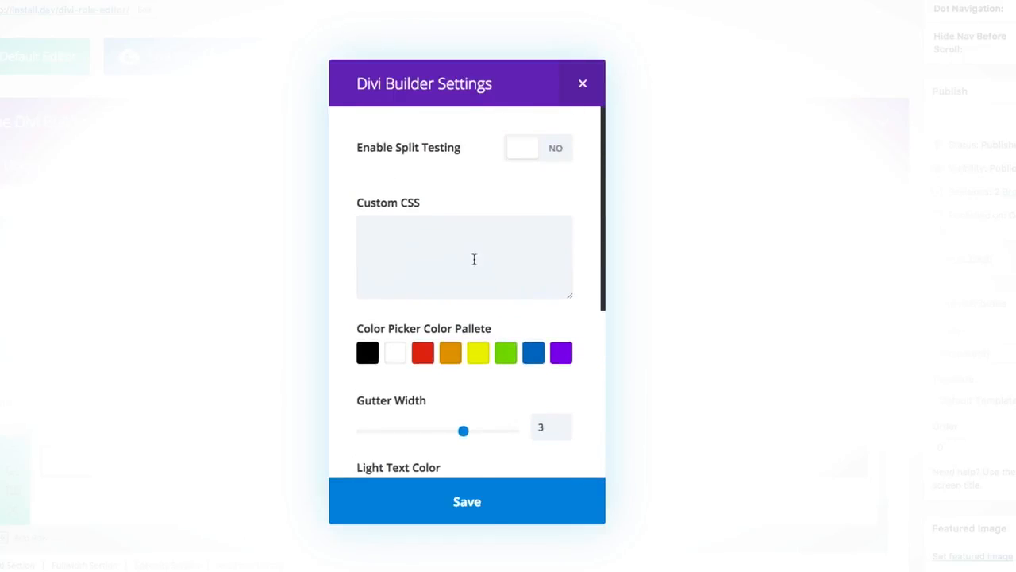
{"action": "left_click", "coordinate": [582, 85]}
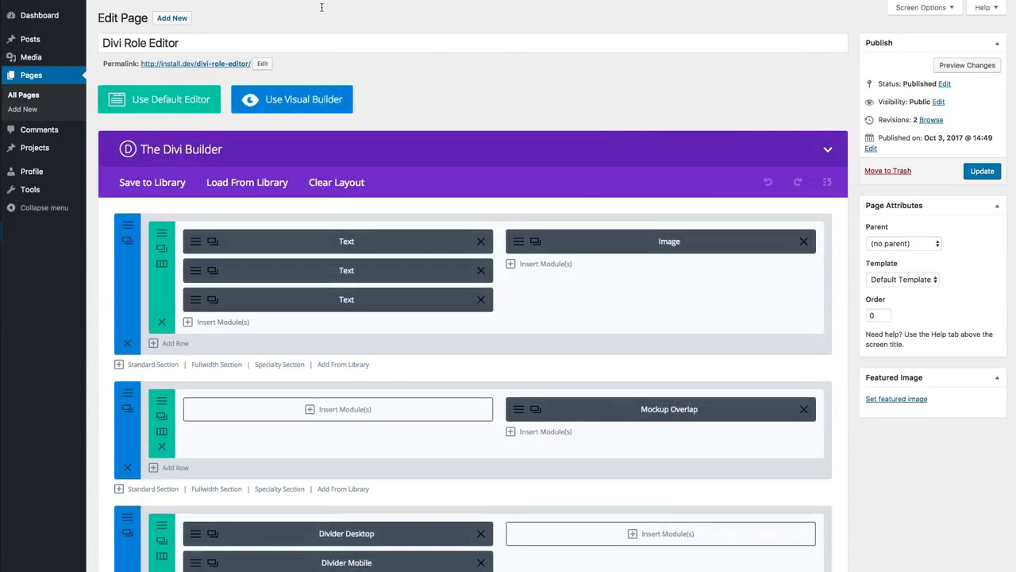
{"action": "scroll", "coordinate": [656, 336], "scroll_direction": "up", "scroll_amount": 1}
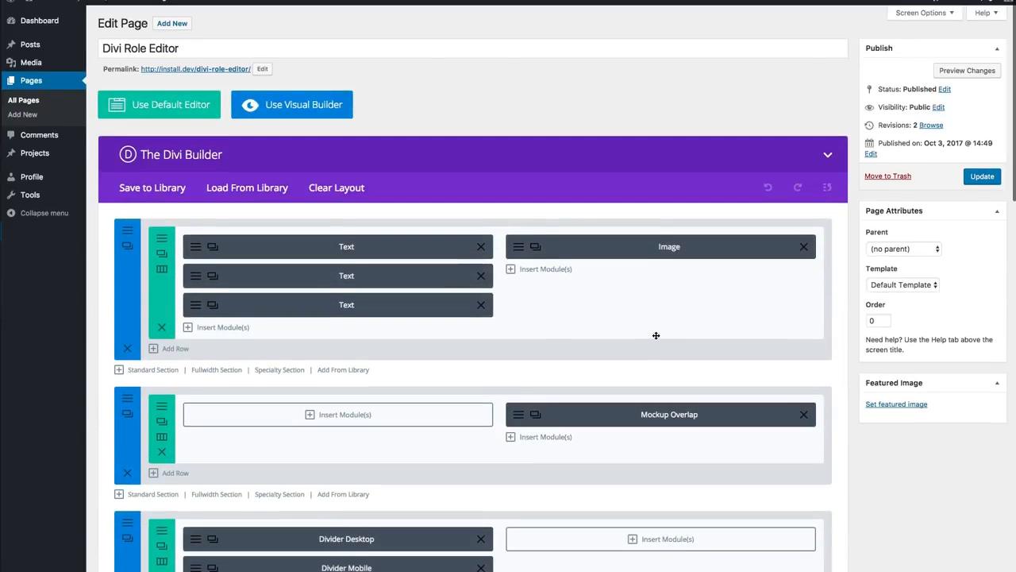
{"action": "scroll", "coordinate": [656, 336], "scroll_direction": "left", "scroll_amount": 2}
{"action": "scroll", "coordinate": [658, 339], "scroll_direction": "down", "scroll_amount": 1}
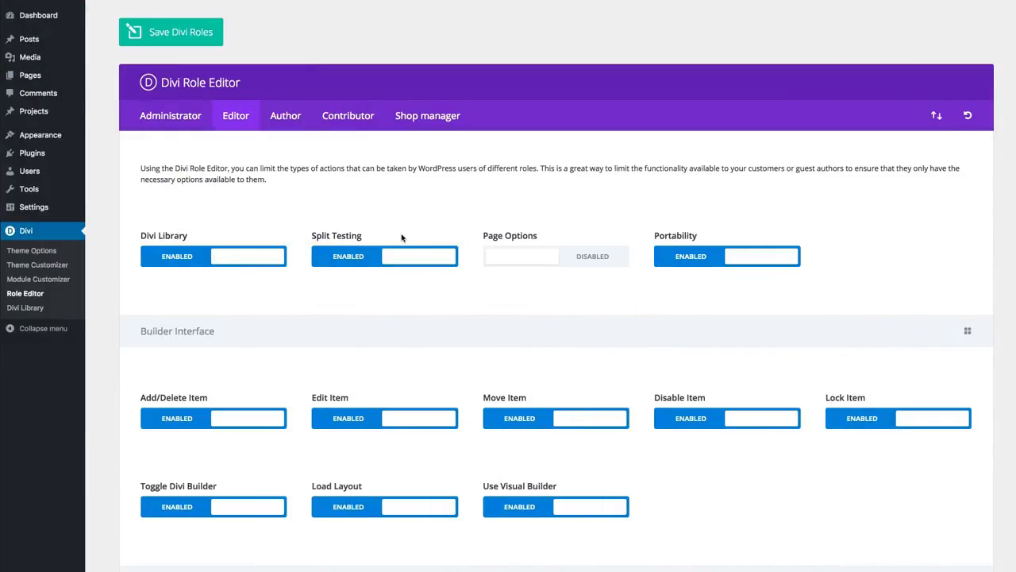
- Disable the Editor role's Add/Delete Item and Move Item permissions under Builder Interface
{"action": "scroll", "coordinate": [404, 238], "scroll_direction": "down", "scroll_amount": 3}
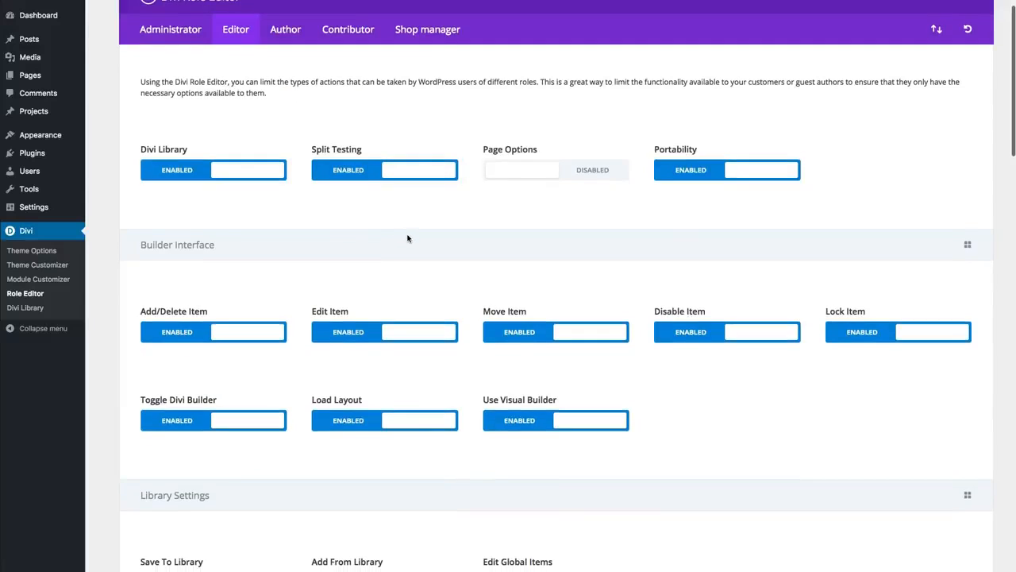
{"action": "scroll", "coordinate": [408, 238], "scroll_direction": "down", "scroll_amount": 3}
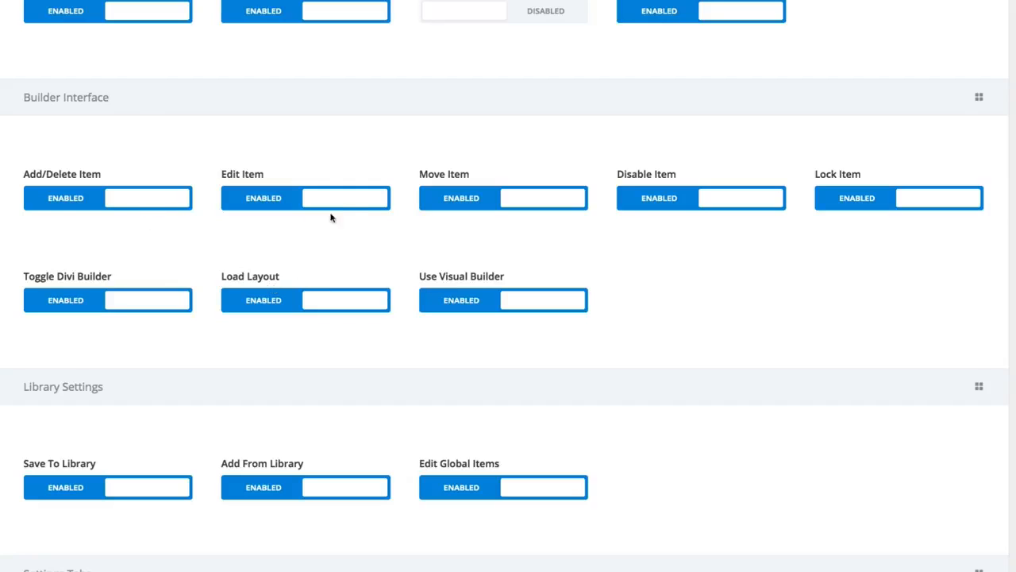
{"action": "left_click", "coordinate": [144, 205]}
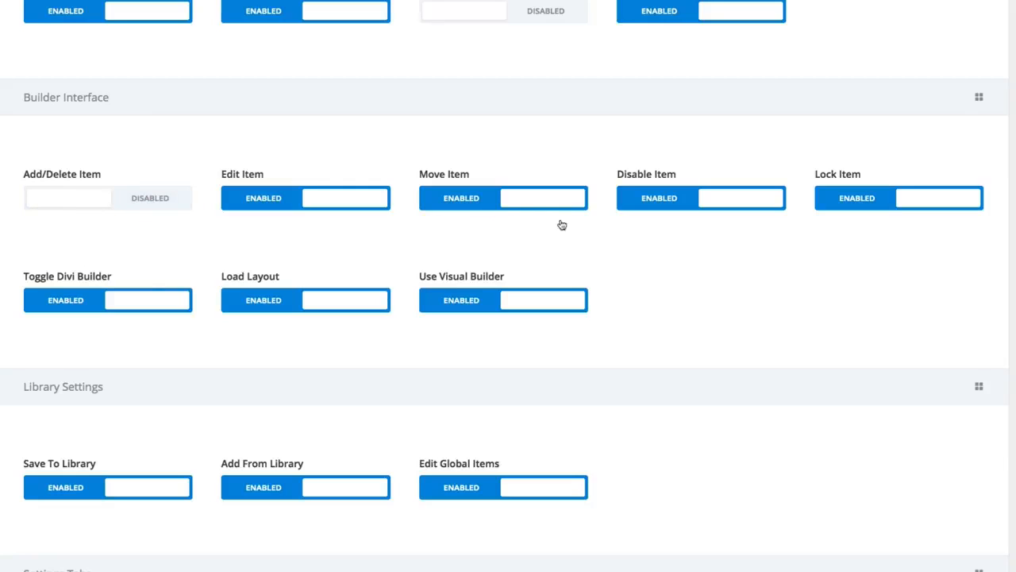
{"action": "left_click", "coordinate": [538, 201]}
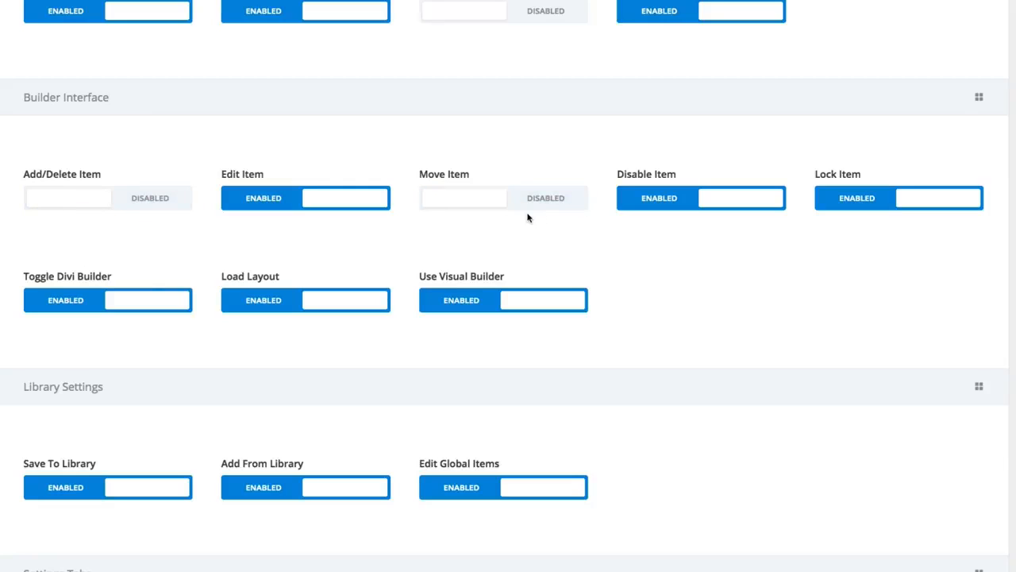
- Disable the Editor role's Disable Item, Lock Item, Toggle Divi Builder and Load Layout permissions, and save the Divi roles
{"action": "left_click", "coordinate": [754, 203]}
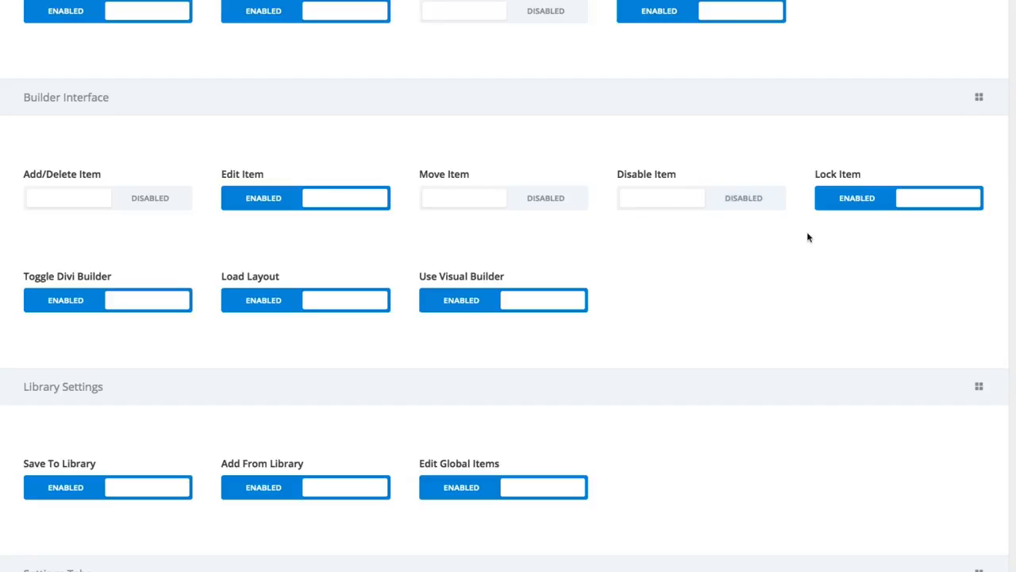
{"action": "left_click", "coordinate": [904, 204]}
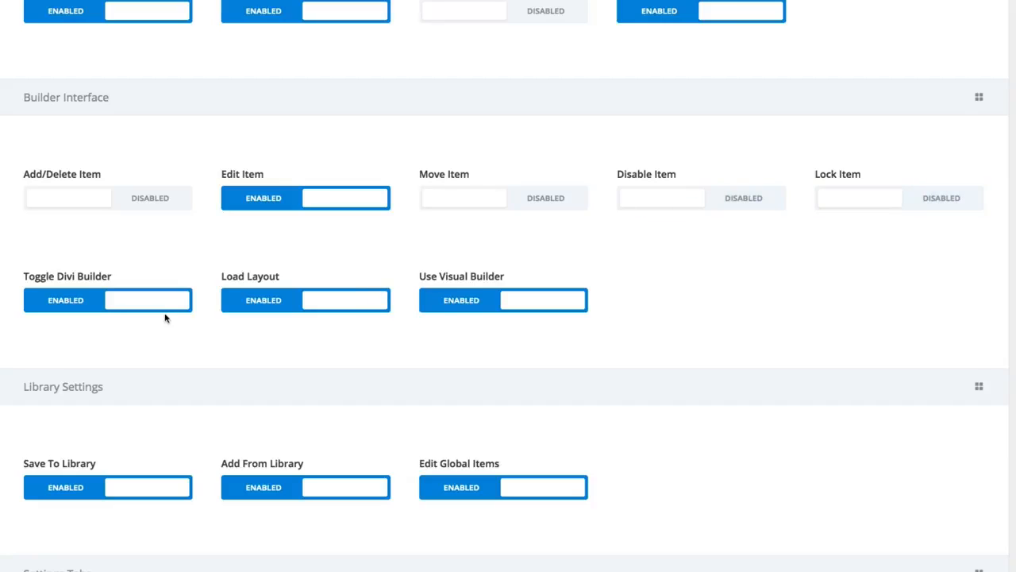
{"action": "left_click", "coordinate": [127, 308]}
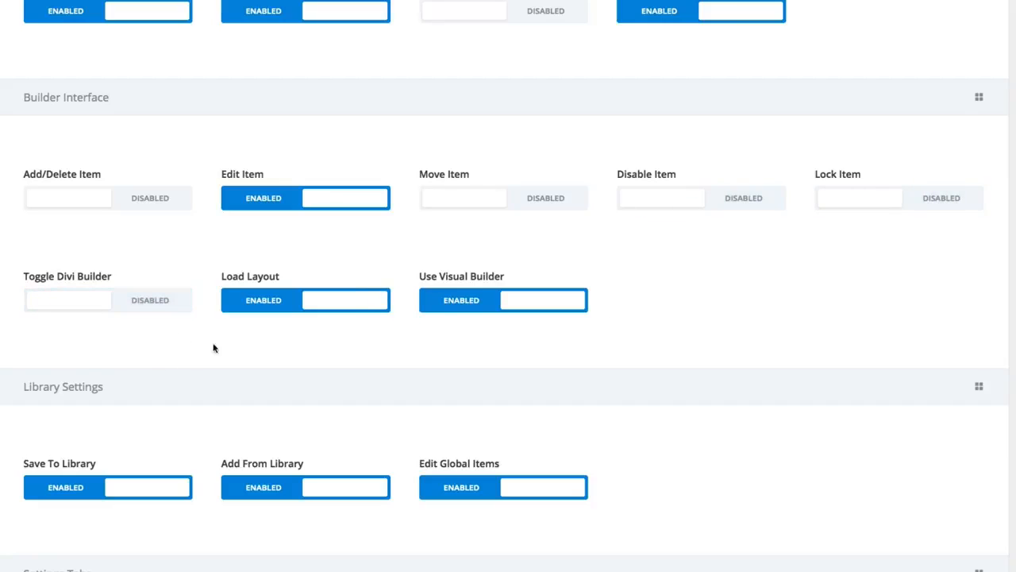
{"action": "left_click", "coordinate": [345, 302]}
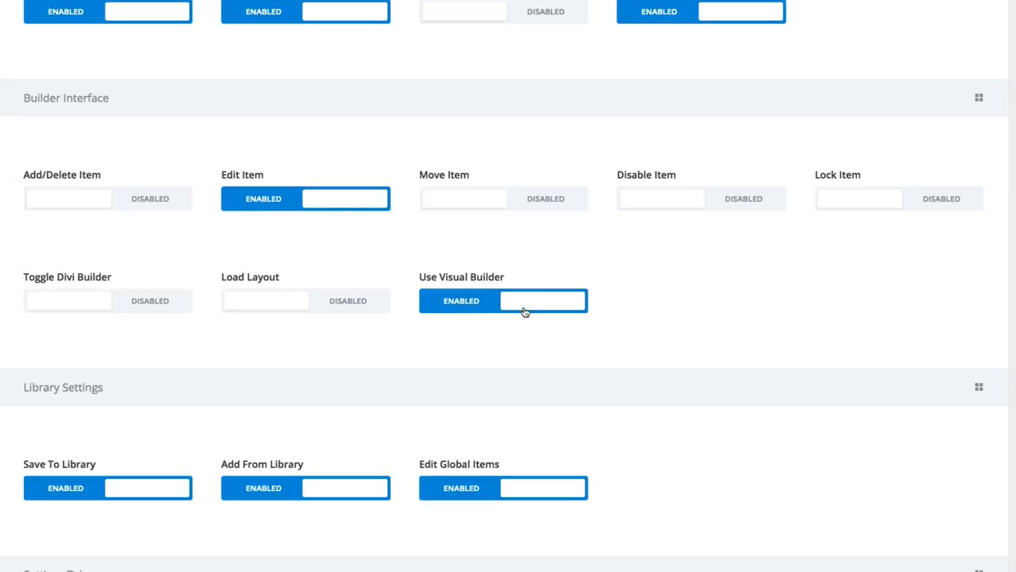
{"action": "scroll", "coordinate": [615, 311], "scroll_direction": "up", "scroll_amount": 2}
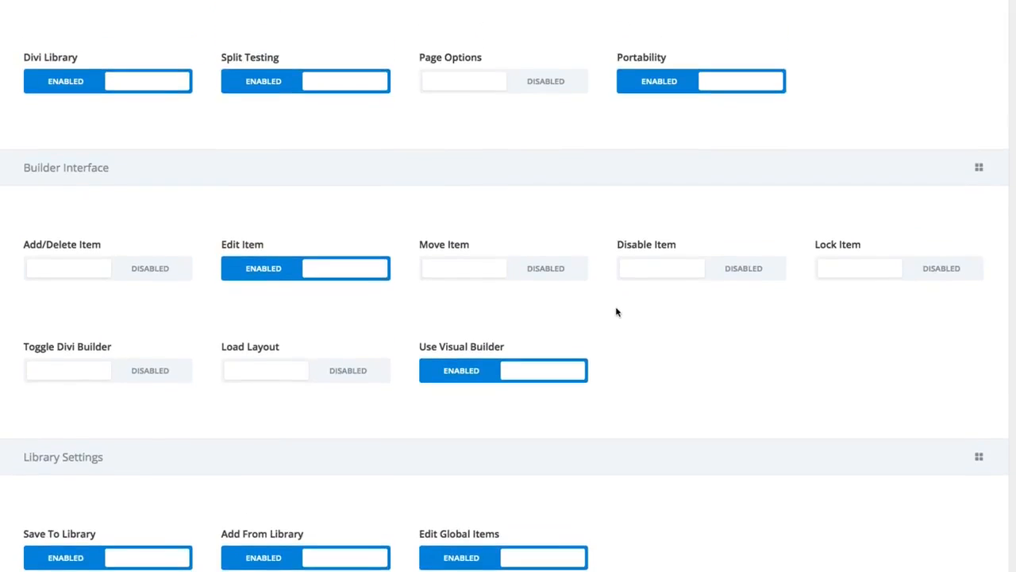
{"action": "scroll", "coordinate": [616, 312], "scroll_direction": "down", "scroll_amount": 1}
{"action": "scroll", "coordinate": [616, 312], "scroll_direction": "up", "scroll_amount": 3}
{"action": "scroll", "coordinate": [616, 312], "scroll_direction": "down", "scroll_amount": 2}
{"action": "scroll", "coordinate": [616, 312], "scroll_direction": "up", "scroll_amount": 3}
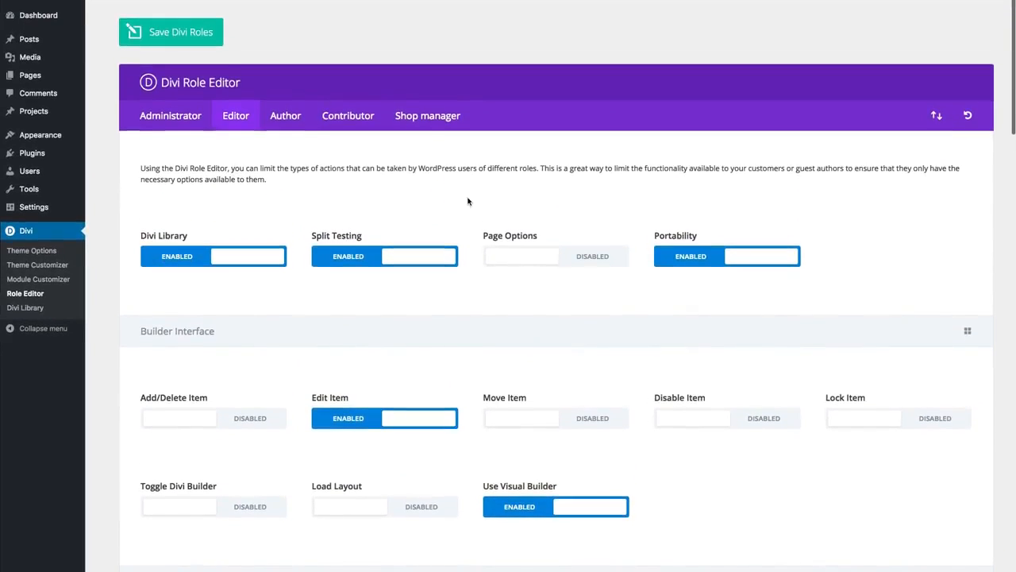
{"action": "left_click", "coordinate": [202, 46]}
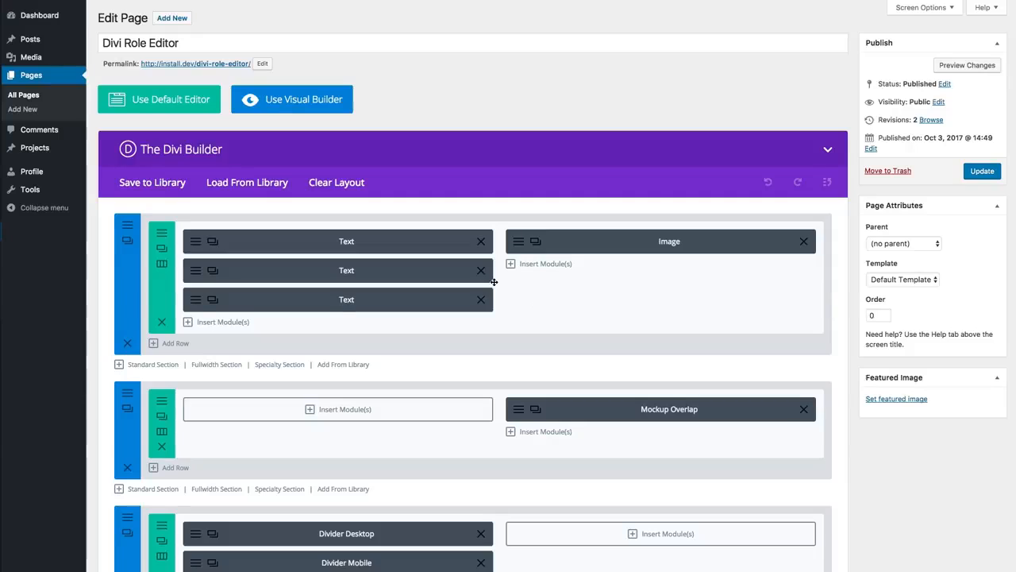
- Review the builder layout in the Editor role's view of the page, and view the first Text module's settings
{"action": "scroll", "coordinate": [494, 282], "scroll_direction": "down", "scroll_amount": 3}
{"action": "scroll", "coordinate": [494, 282], "scroll_direction": "up", "scroll_amount": 3}
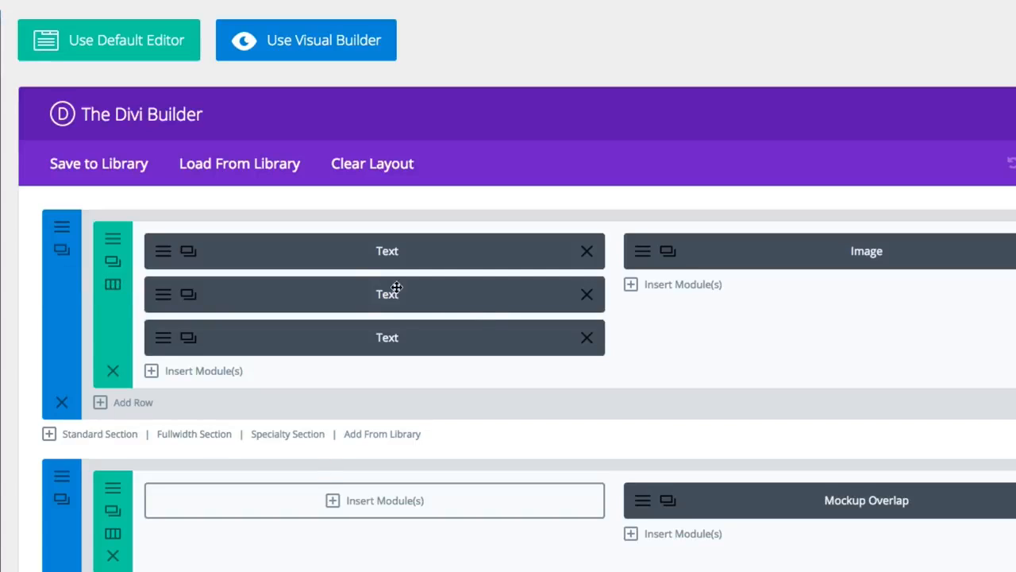
{"action": "left_click_drag", "start_coordinate": [472, 338], "coordinate": [536, 341]}
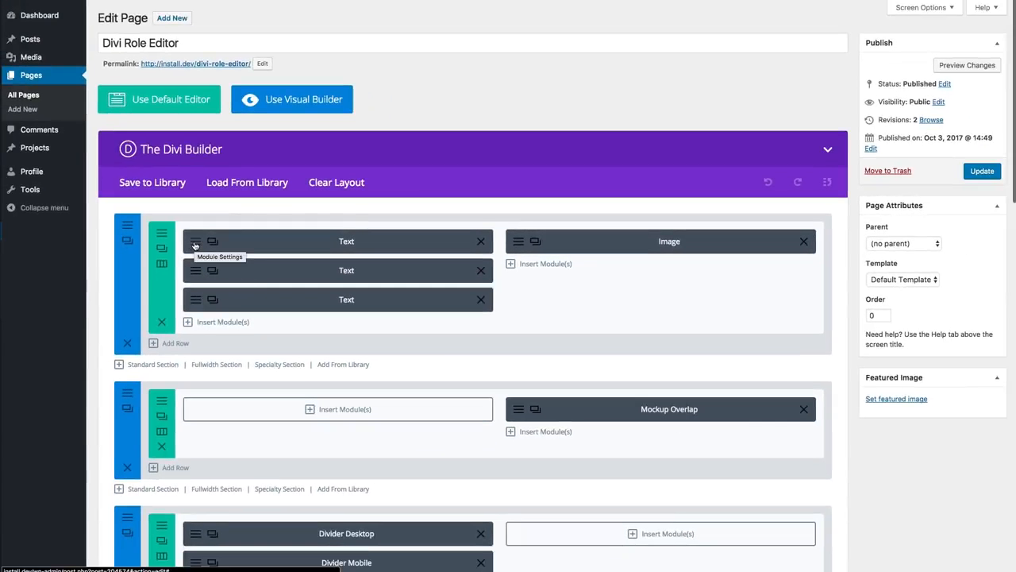
{"action": "left_click", "coordinate": [195, 243]}
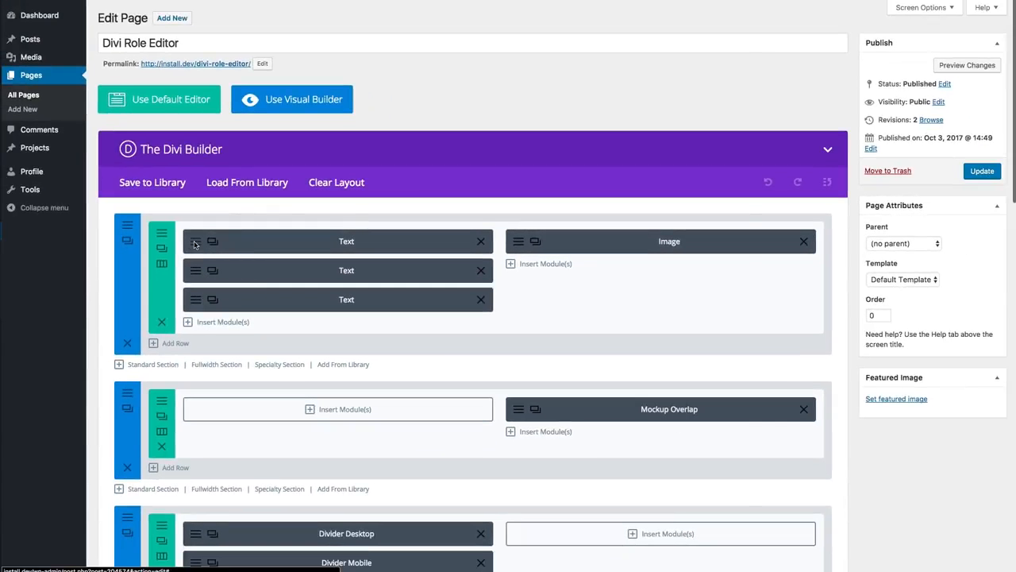
{"action": "left_click", "coordinate": [758, 55]}
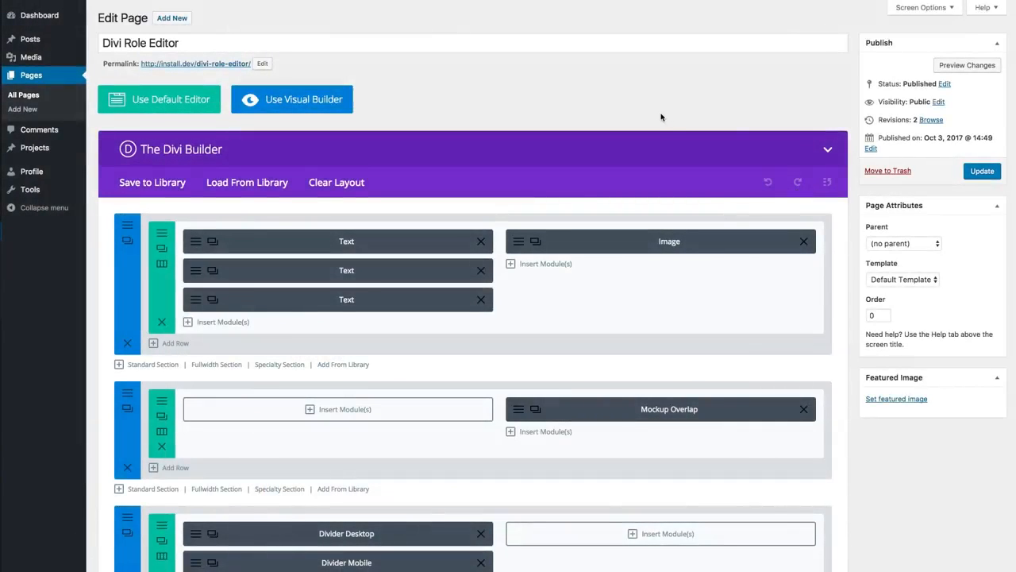
- Reload the Editor role's page to apply the new permissions, and dismiss the backup notice
{"action": "key", "text": "super+r"}
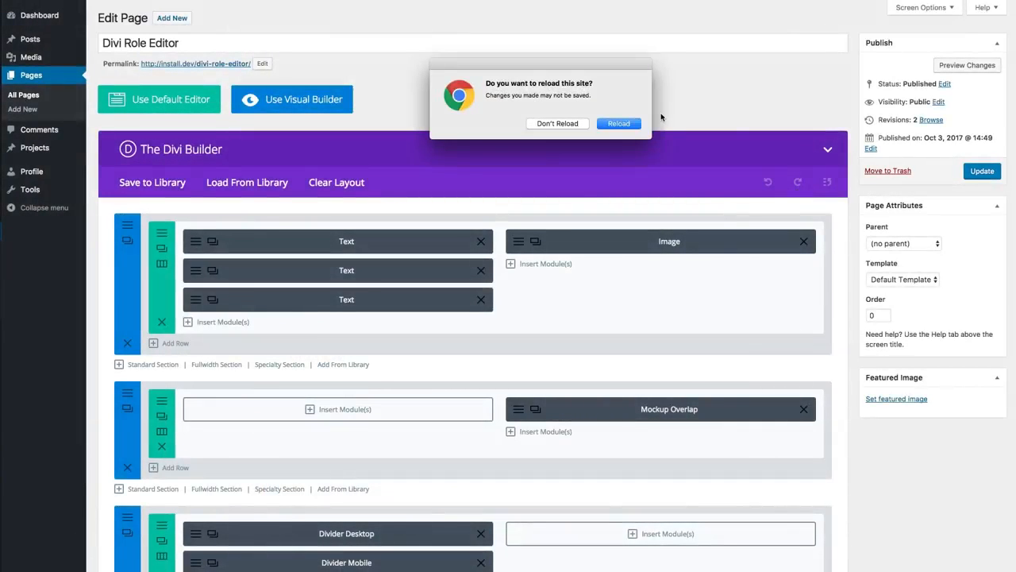
{"action": "left_click", "coordinate": [618, 123]}
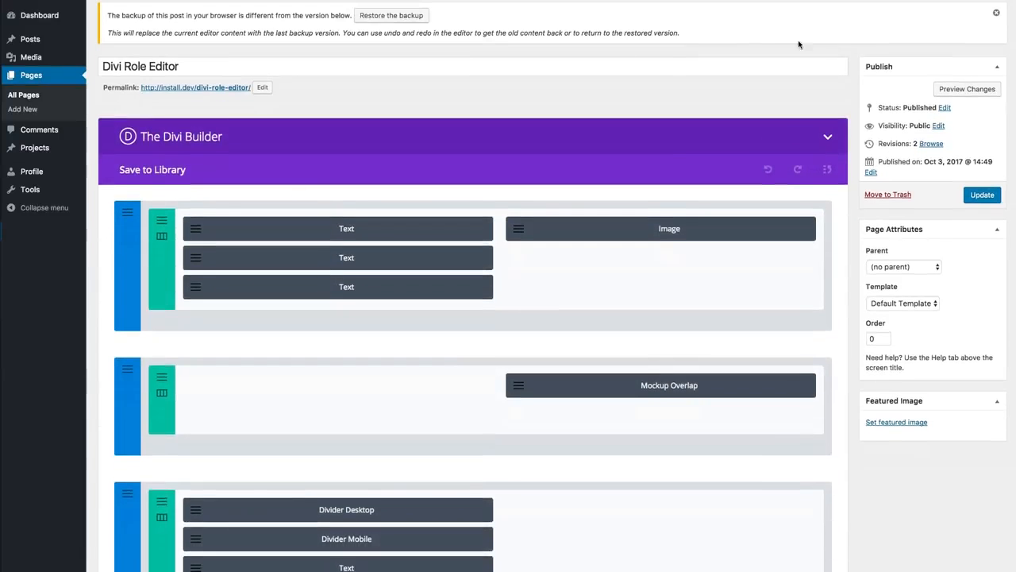
{"action": "left_click", "coordinate": [996, 12]}
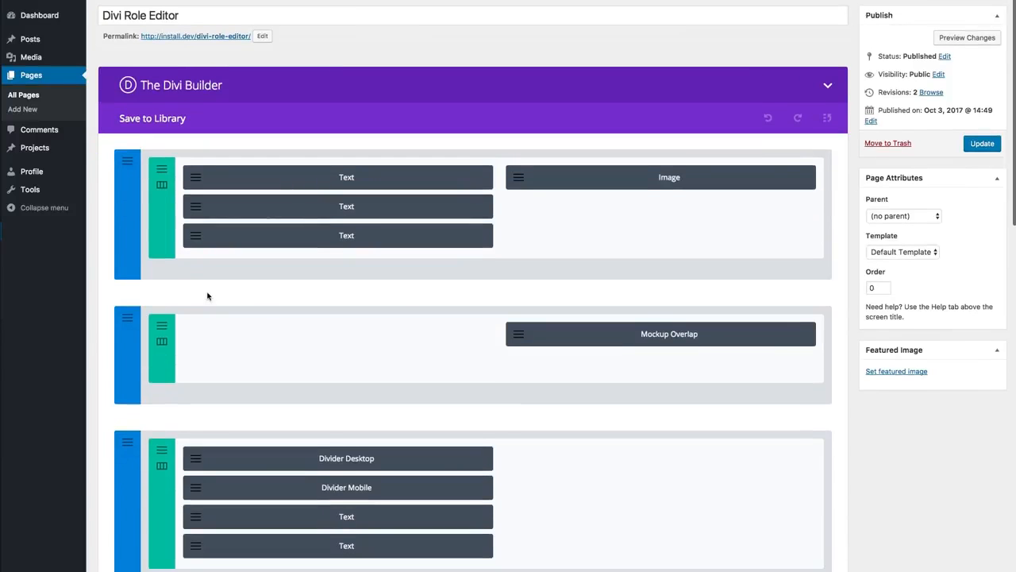
- Test the restricted builder by viewing a Text module's settings, trying to move a module, and viewing the first row's column options
{"action": "scroll", "coordinate": [207, 296], "scroll_direction": "up", "scroll_amount": 1}
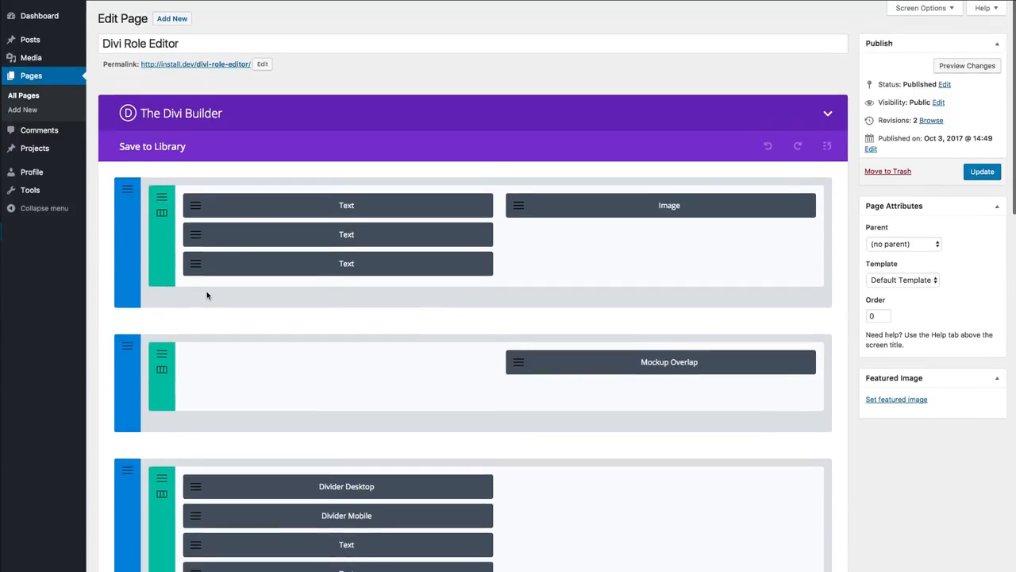
{"action": "left_click", "coordinate": [197, 209]}
{"action": "left_click", "coordinate": [755, 63]}
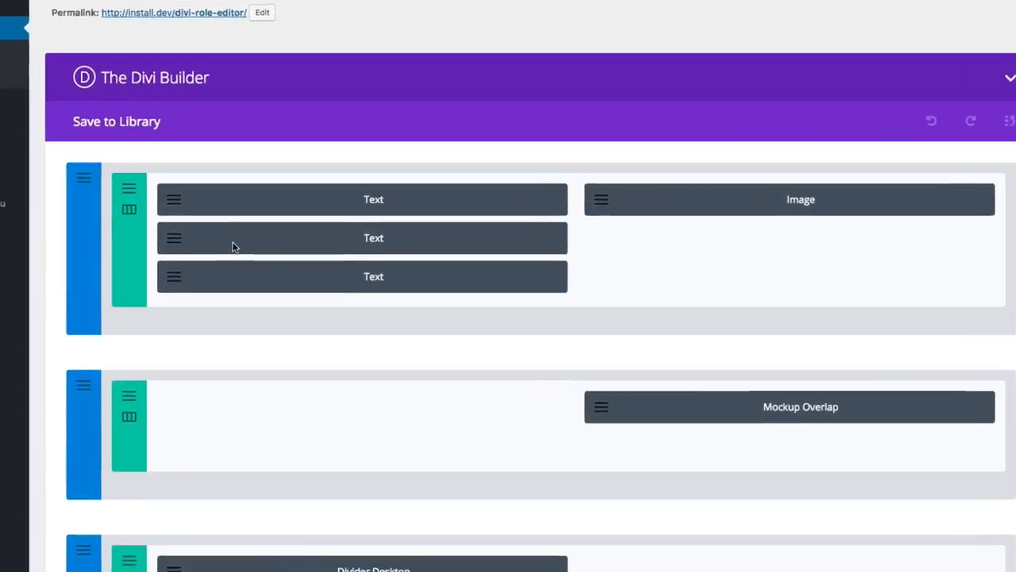
{"action": "double_click", "coordinate": [260, 242]}
{"action": "left_click", "coordinate": [260, 266]}
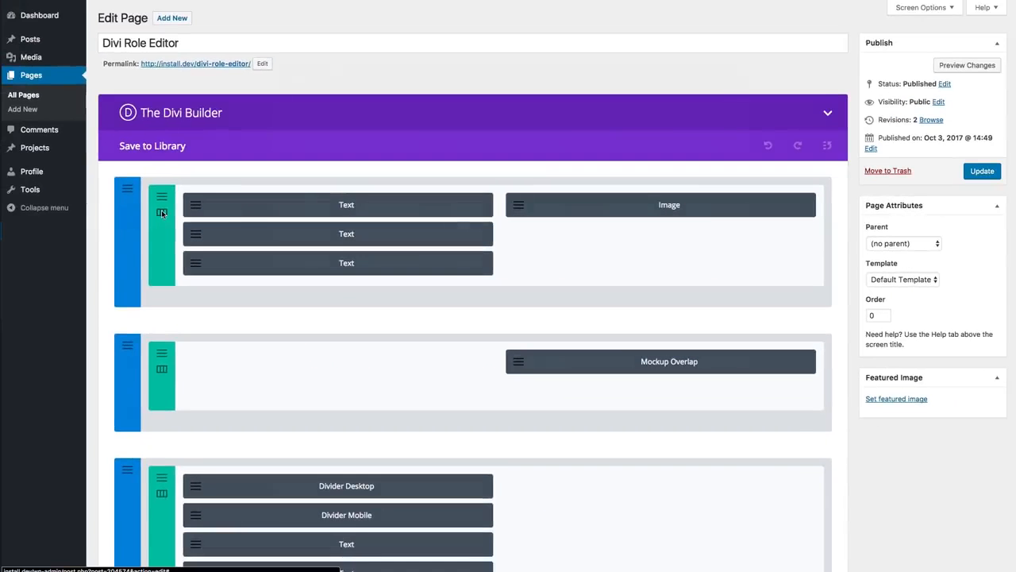
{"action": "left_click", "coordinate": [112, 207]}
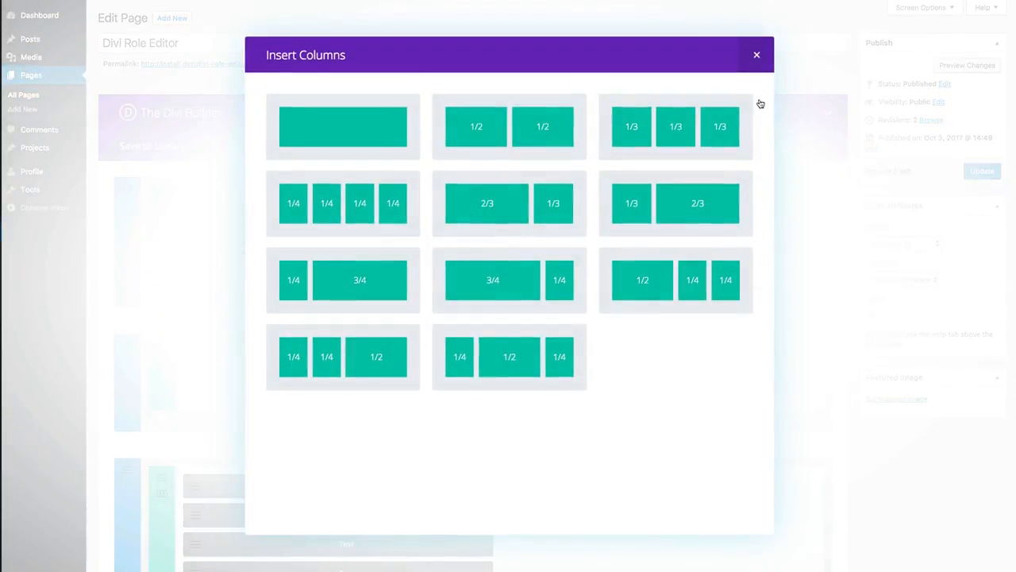
{"action": "left_click", "coordinate": [758, 57]}
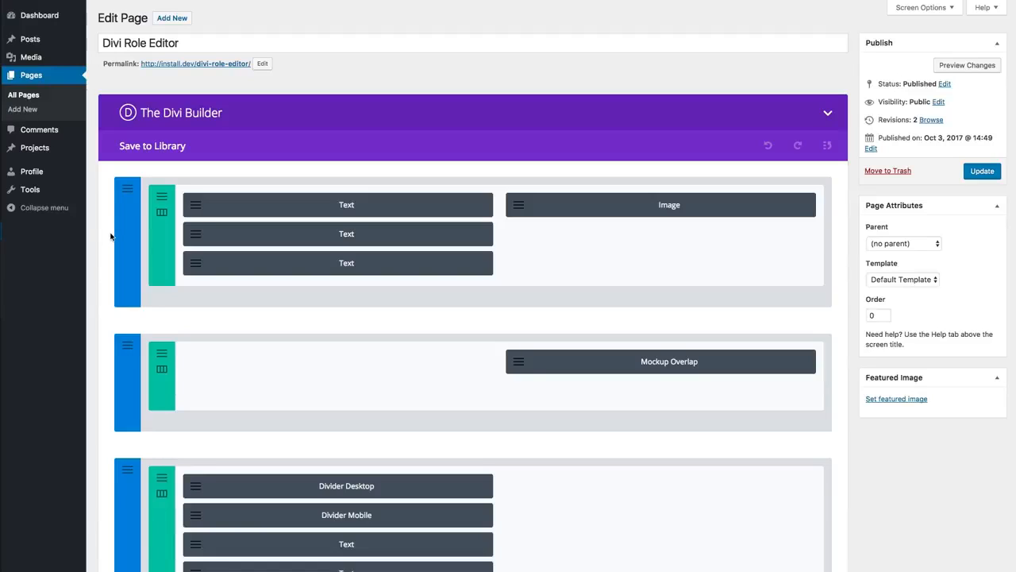
- Compare the restricted page layout with the role's Builder Interface and Library Settings permissions, and check the first Text module's library saving option
{"action": "scroll", "coordinate": [380, 384], "scroll_direction": "down", "scroll_amount": 2}
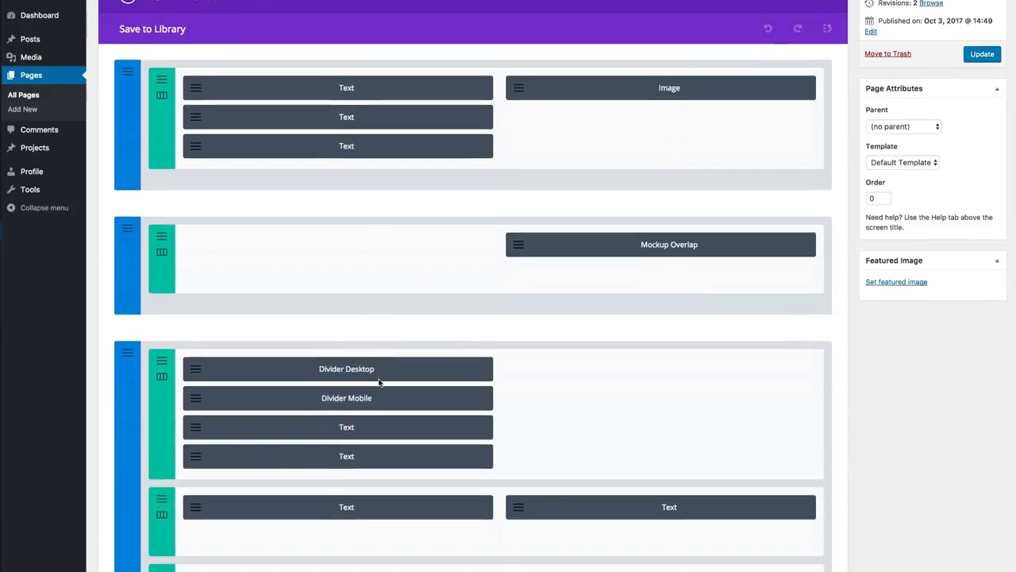
{"action": "scroll", "coordinate": [381, 379], "scroll_direction": "up", "scroll_amount": 2}
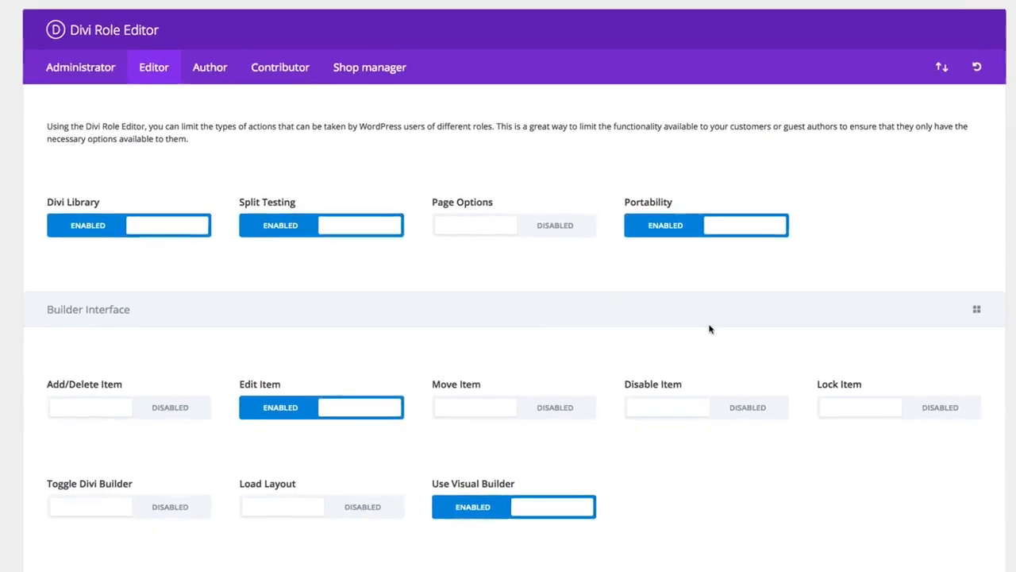
{"action": "scroll", "coordinate": [706, 323], "scroll_direction": "down", "scroll_amount": 4}
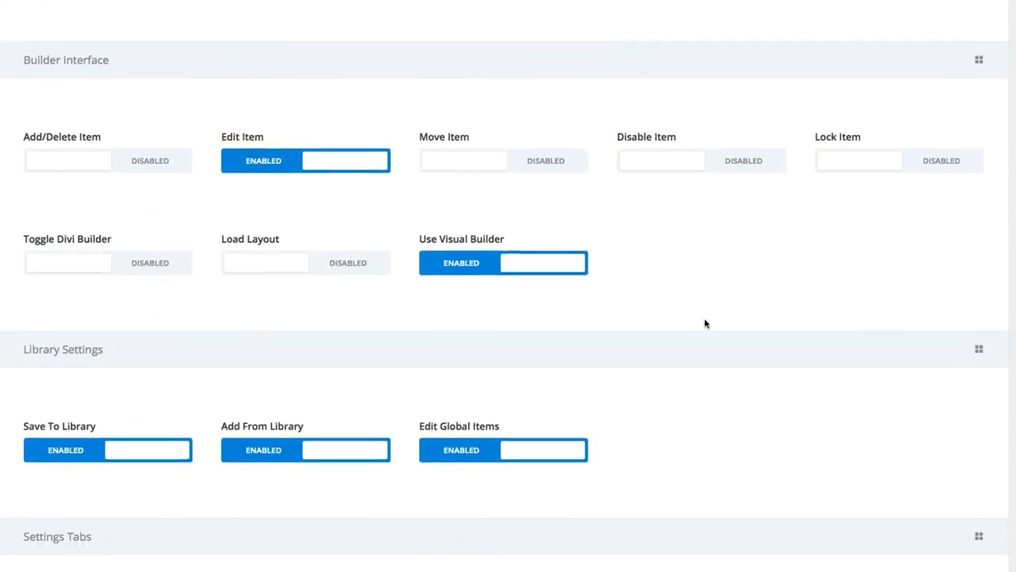
{"action": "scroll", "coordinate": [706, 323], "scroll_direction": "up", "scroll_amount": 1}
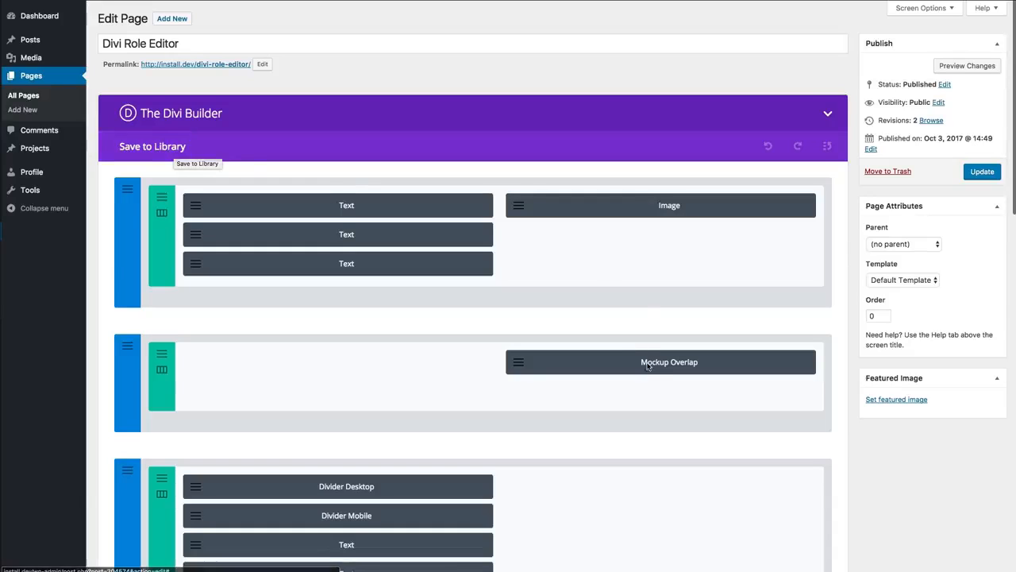
{"action": "scroll", "coordinate": [645, 365], "scroll_direction": "down", "scroll_amount": 1}
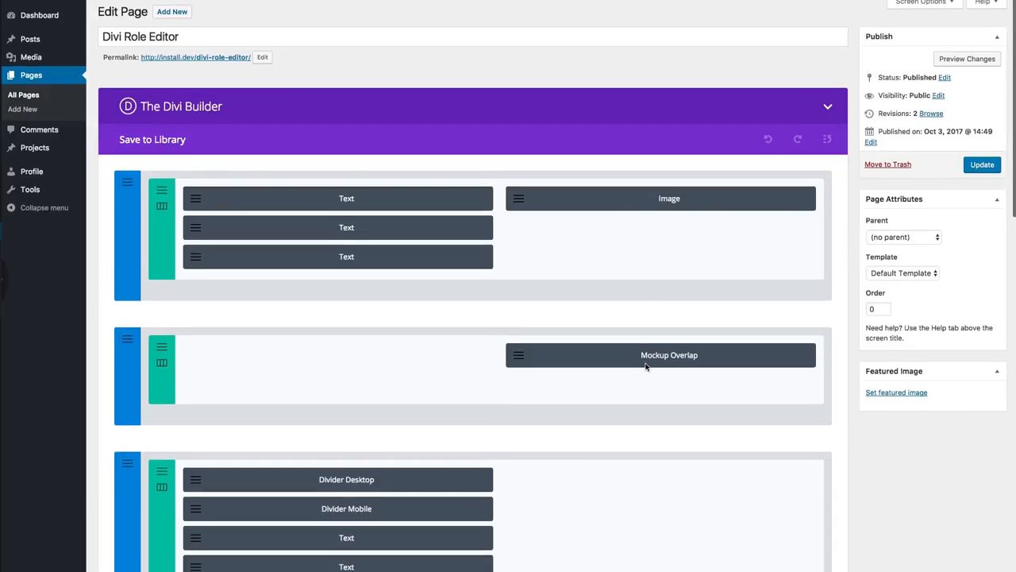
{"action": "scroll", "coordinate": [660, 214], "scroll_direction": "up", "scroll_amount": 1}
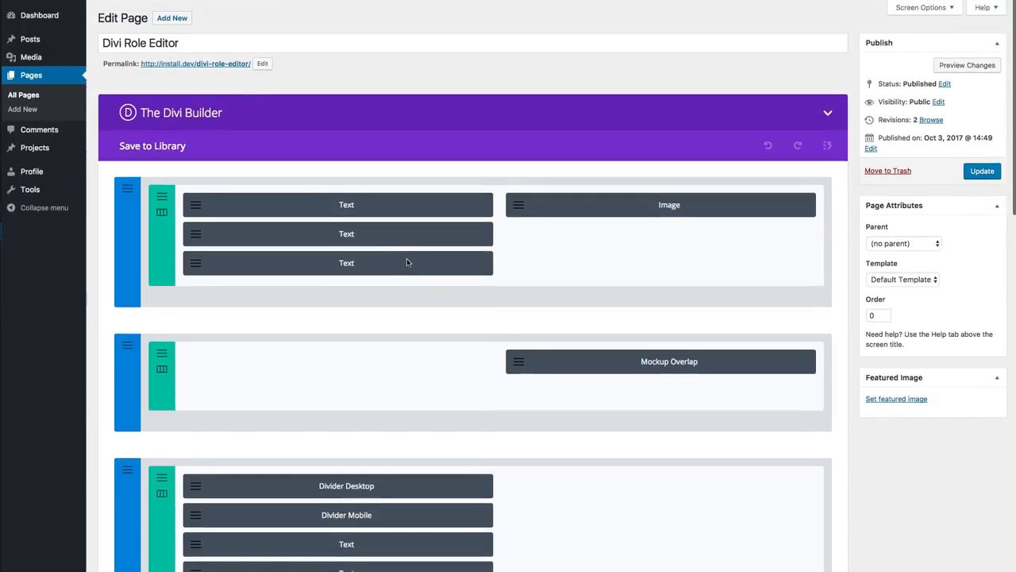
{"action": "left_click", "coordinate": [195, 208]}
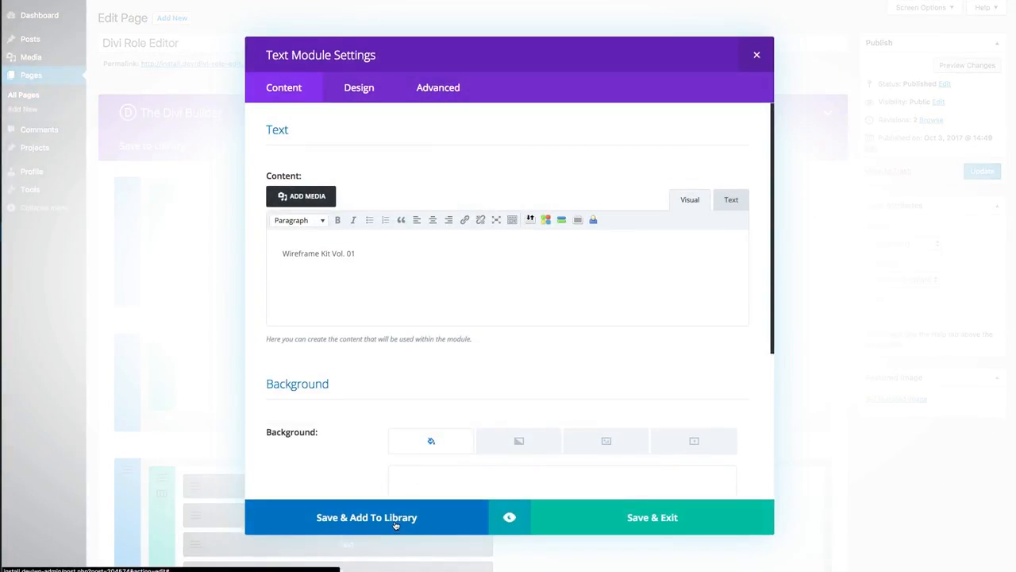
{"action": "left_click", "coordinate": [756, 56]}
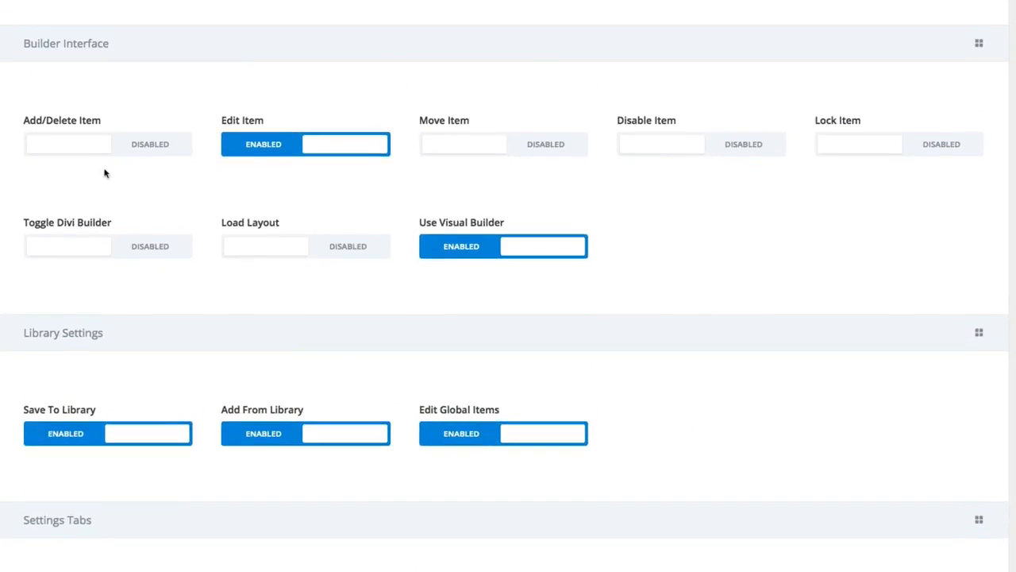
- Enable the Editor role's Add/Delete Item permission under Builder Interface and save the Divi roles
{"action": "left_click", "coordinate": [155, 147]}
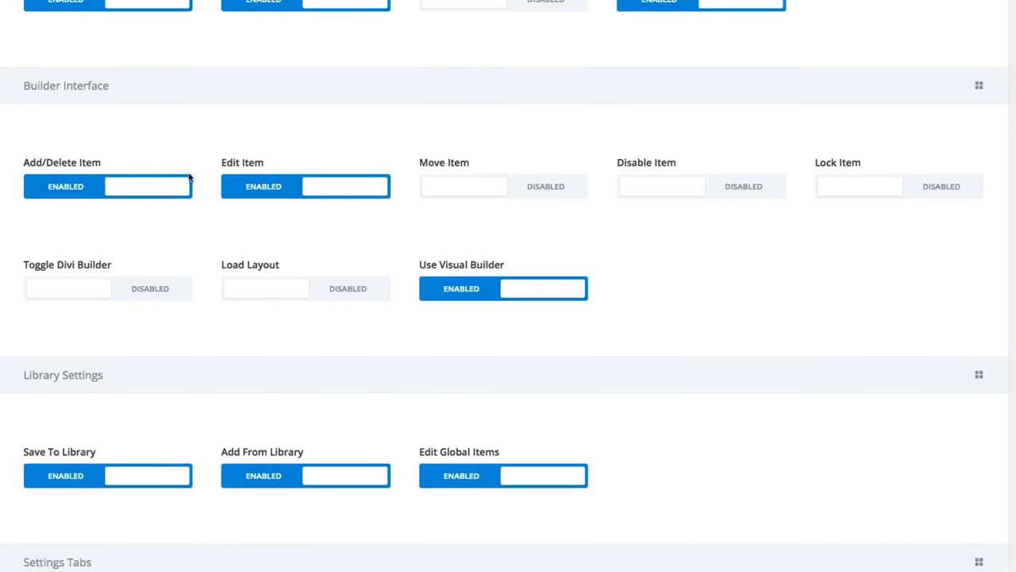
{"action": "scroll", "coordinate": [188, 177], "scroll_direction": "down", "scroll_amount": 1}
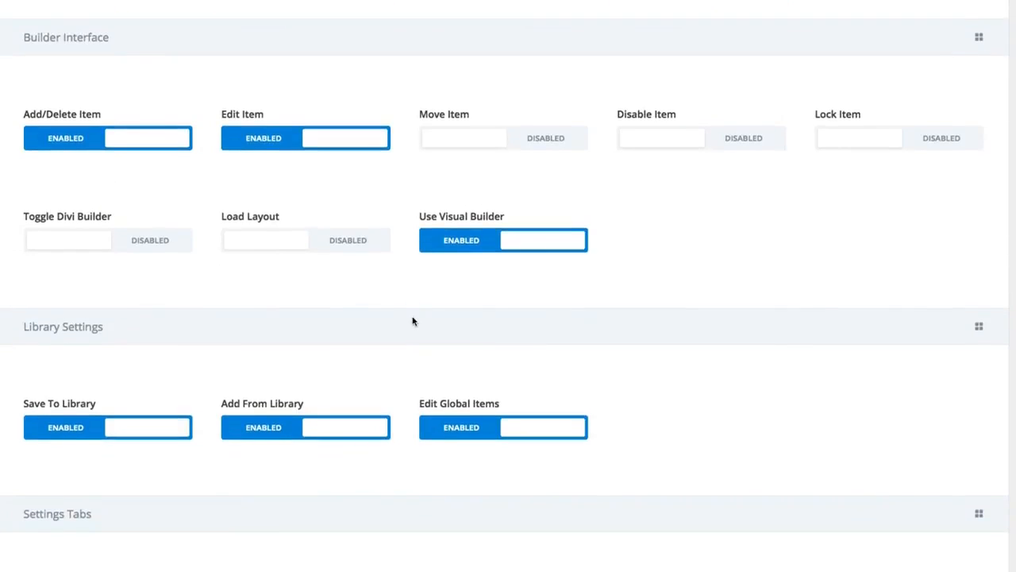
{"action": "scroll", "coordinate": [415, 320], "scroll_direction": "up", "scroll_amount": 2}
{"action": "scroll", "coordinate": [415, 320], "scroll_direction": "up", "scroll_amount": 2}
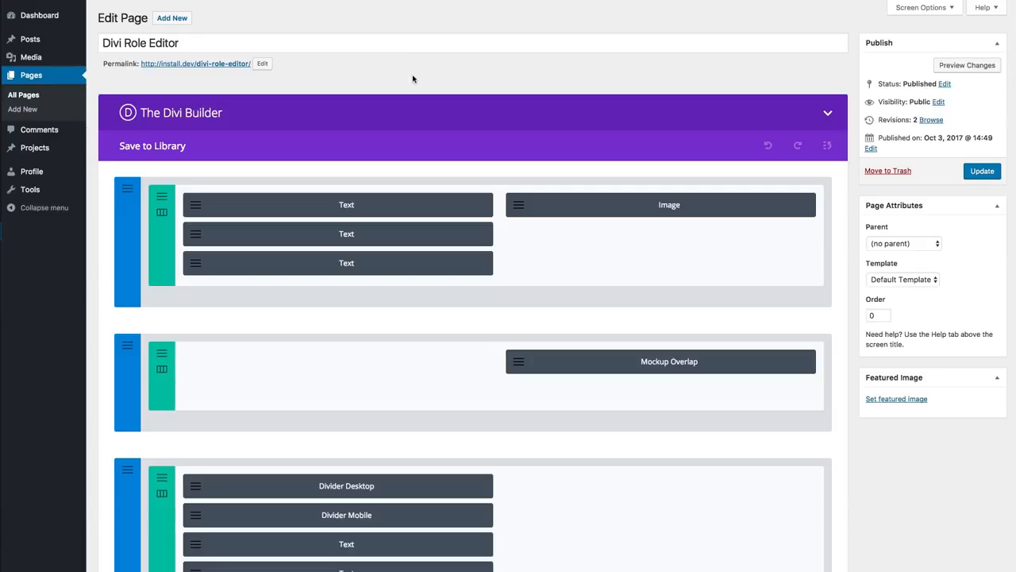
- Update the page in the Editor role's view to load the new permissions, and view the first Text module's settings
{"action": "key", "text": "super+r"}
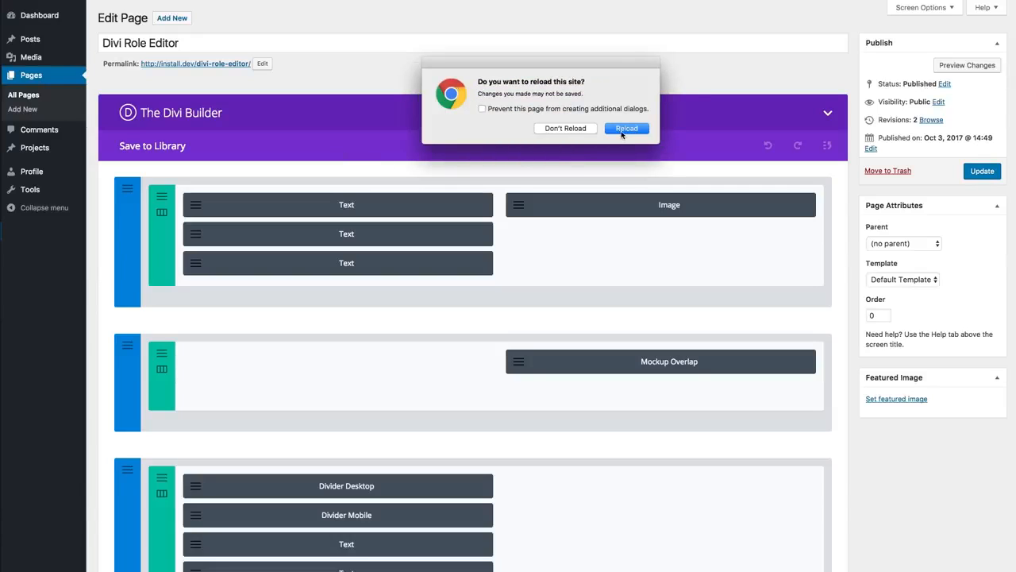
{"action": "left_click", "coordinate": [584, 130]}
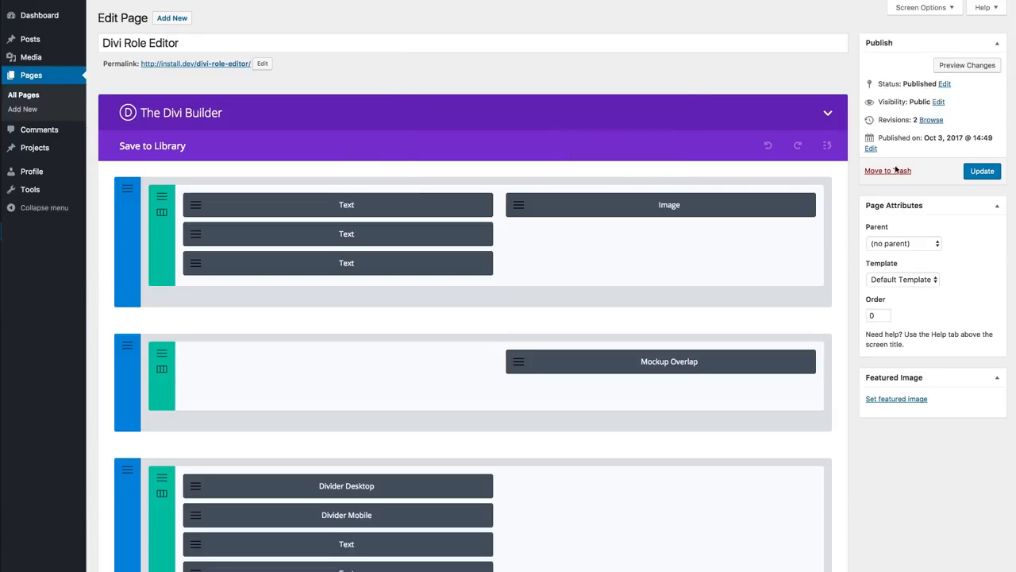
{"action": "left_click", "coordinate": [982, 171]}
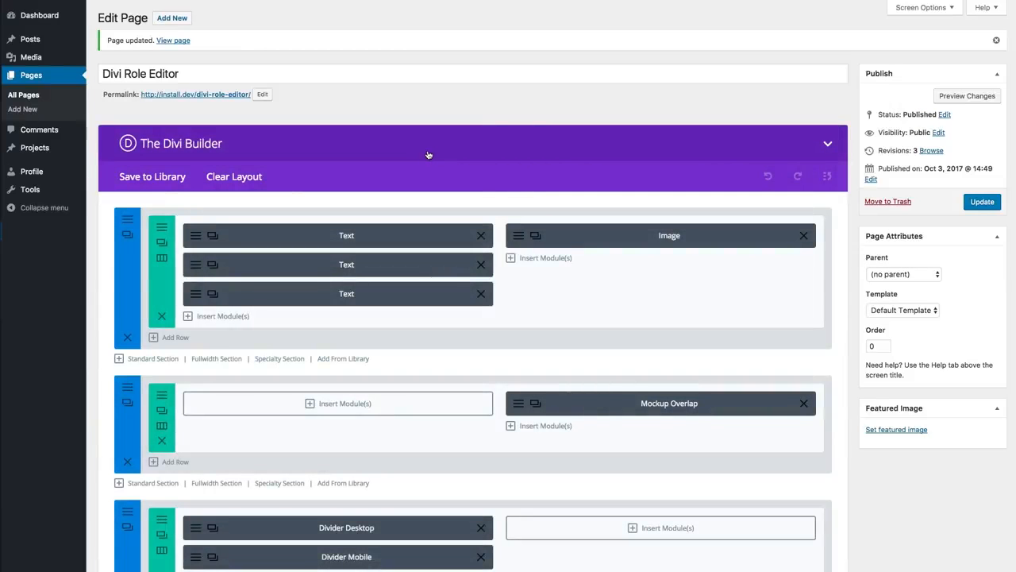
{"action": "left_click", "coordinate": [198, 240]}
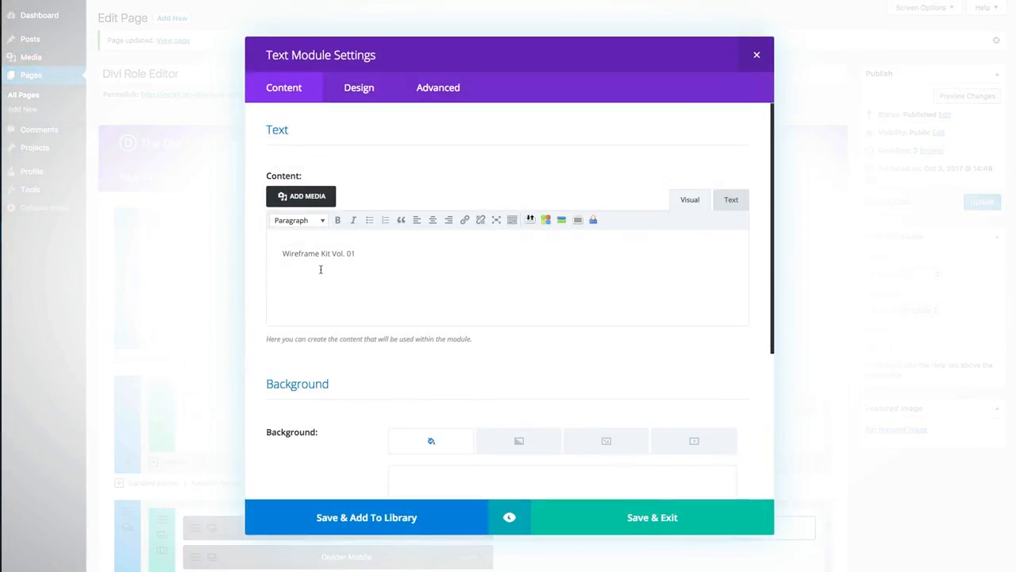
{"action": "left_click", "coordinate": [757, 55]}
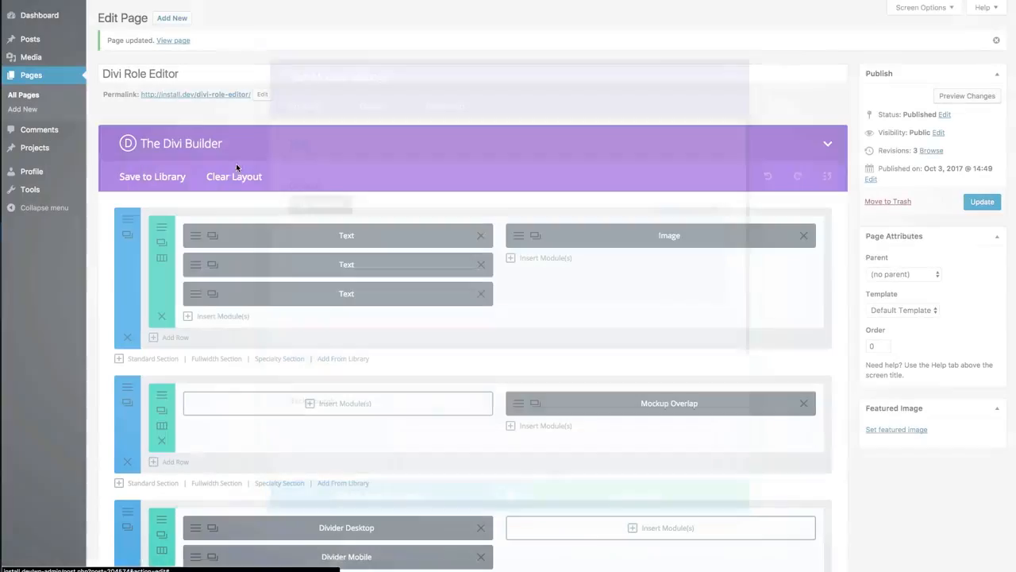
- View the new modules offered for insertion below the Text modules in the first row
{"action": "left_click", "coordinate": [225, 320]}
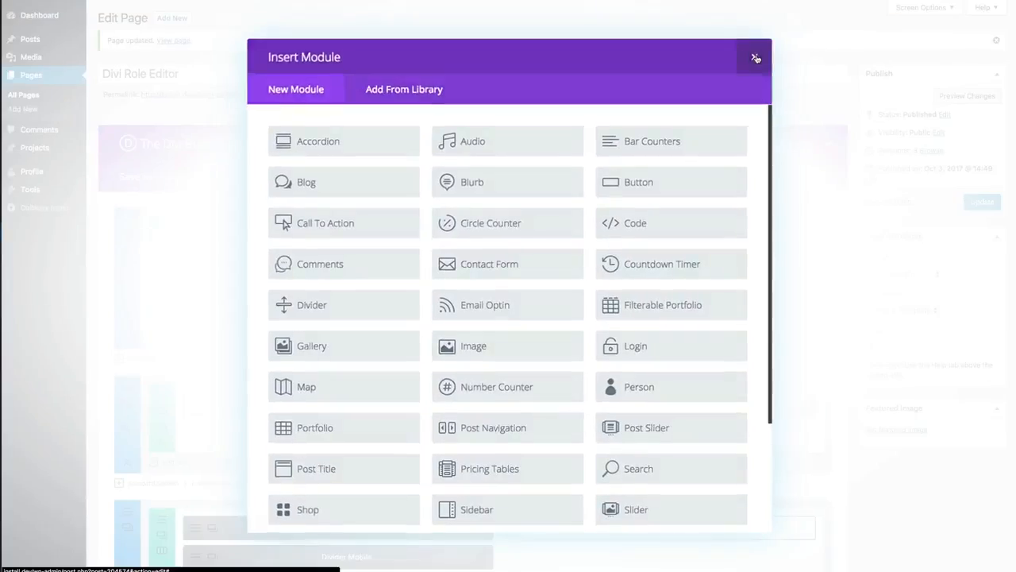
{"action": "left_click", "coordinate": [1000, 106]}
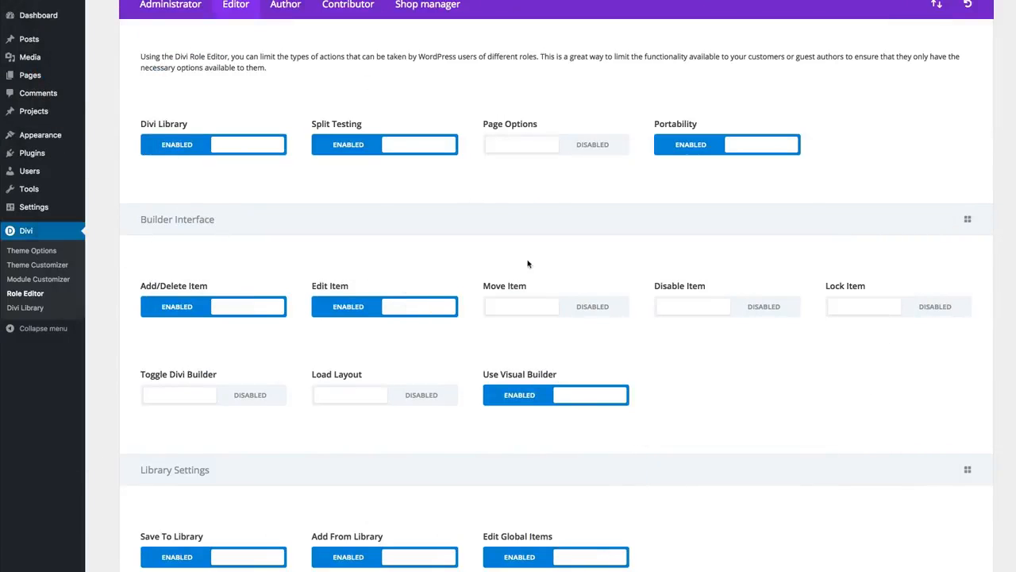
- Disable the Editor role's Save To Library and Edit Global Items permissions under Library Settings, and save the Divi roles
{"action": "scroll", "coordinate": [527, 263], "scroll_direction": "down", "scroll_amount": 5}
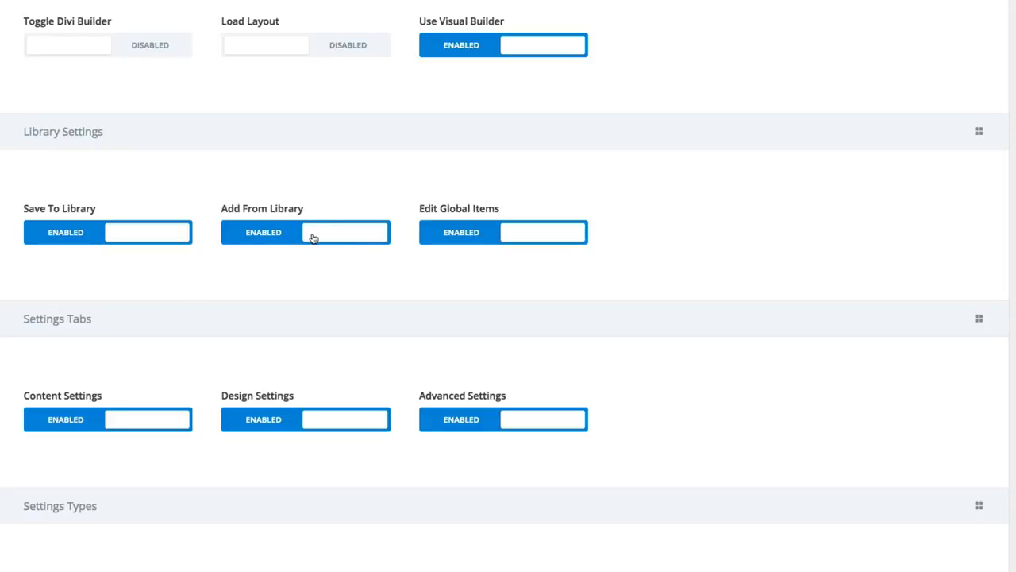
{"action": "left_click", "coordinate": [136, 236]}
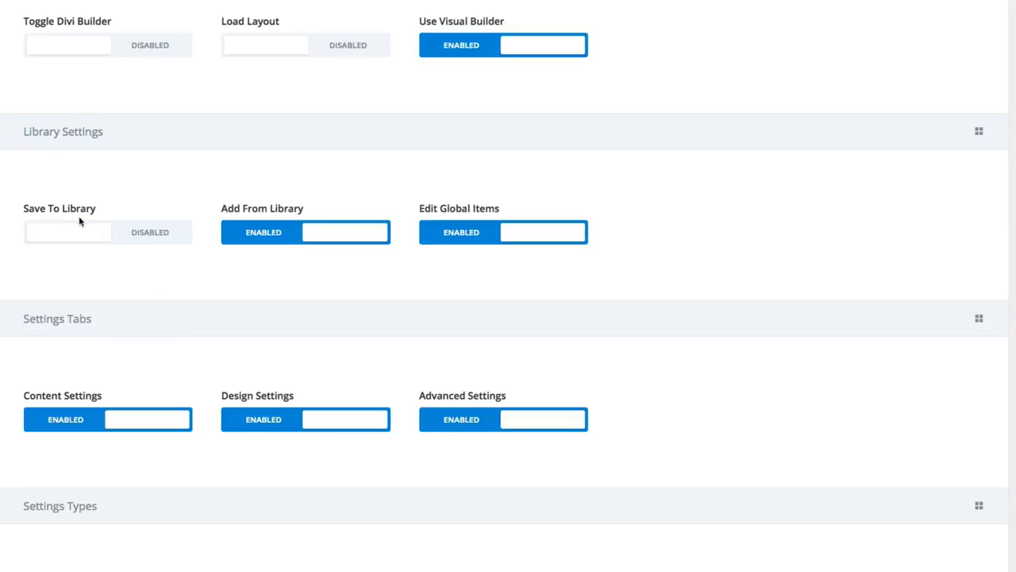
{"action": "left_click", "coordinate": [562, 235]}
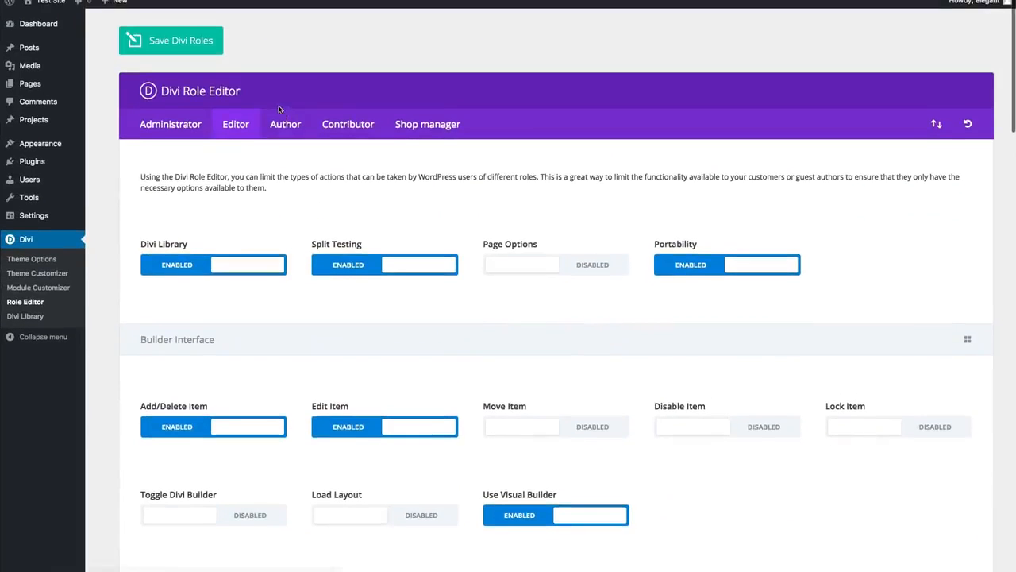
{"action": "left_click", "coordinate": [188, 45]}
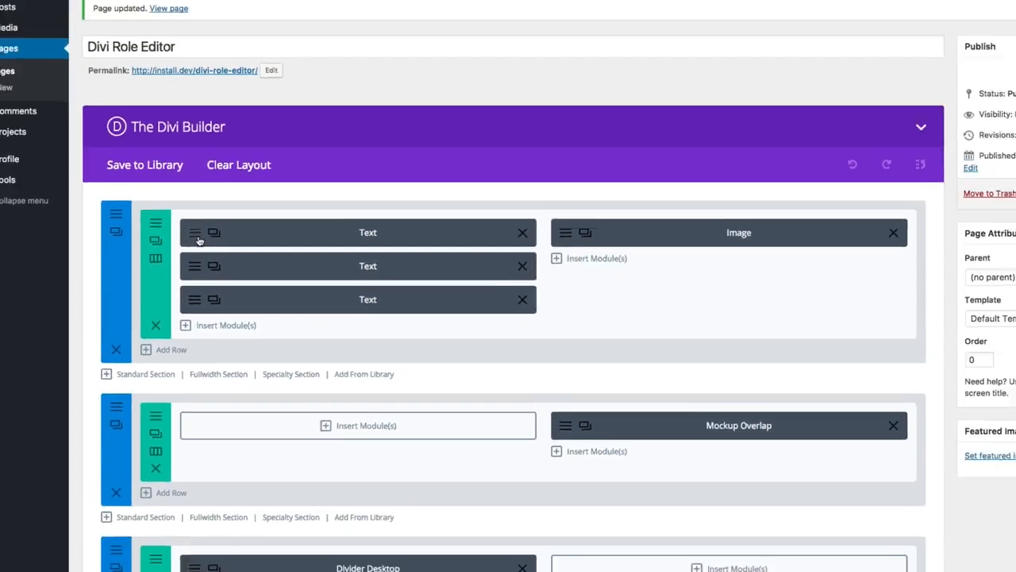
- Compare the first Text module's library saving option before and after reloading the page in the Editor role's view, and look over the layout
{"action": "left_click", "coordinate": [192, 222]}
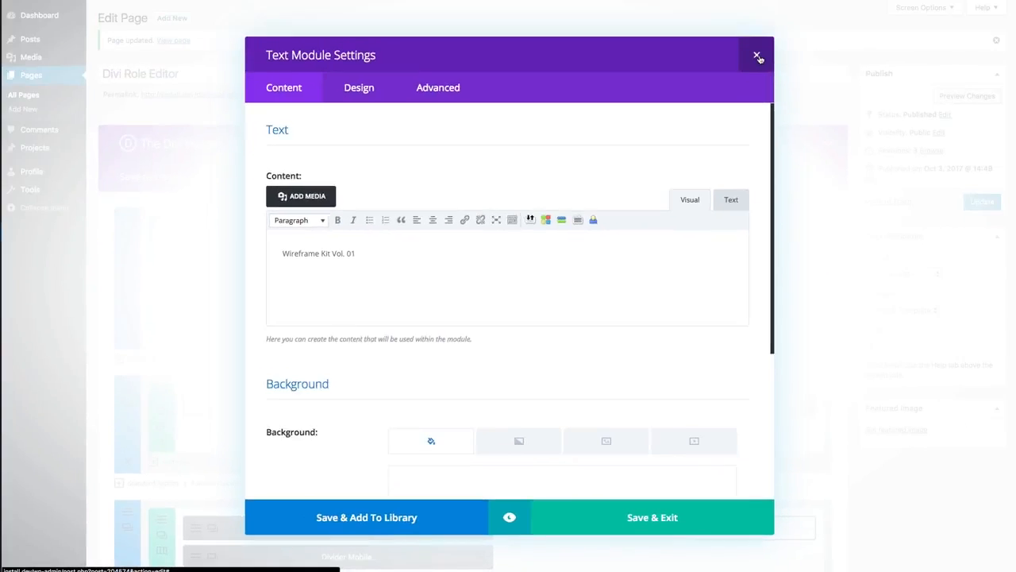
{"action": "left_click", "coordinate": [760, 57]}
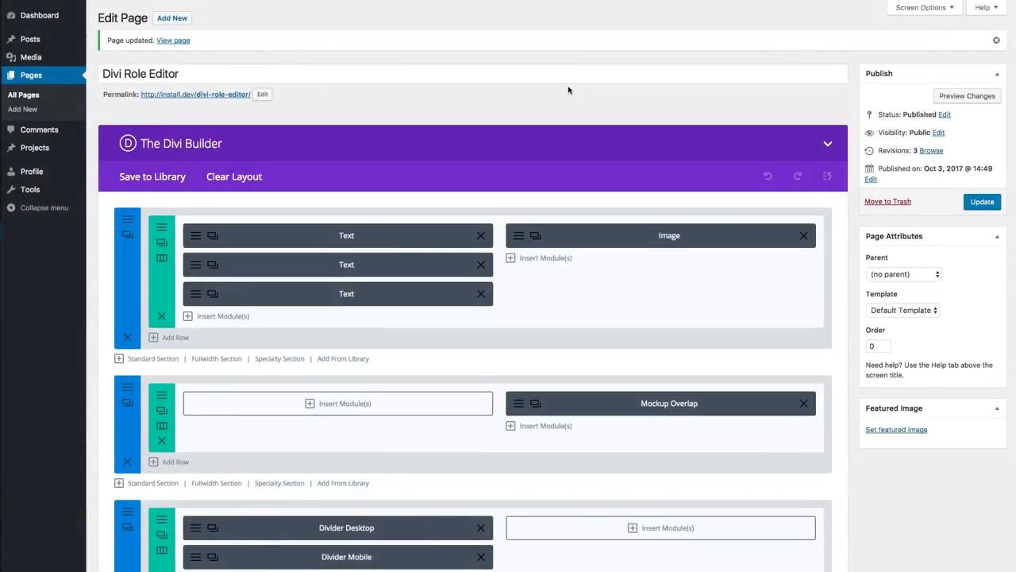
{"action": "key", "text": "super+r"}
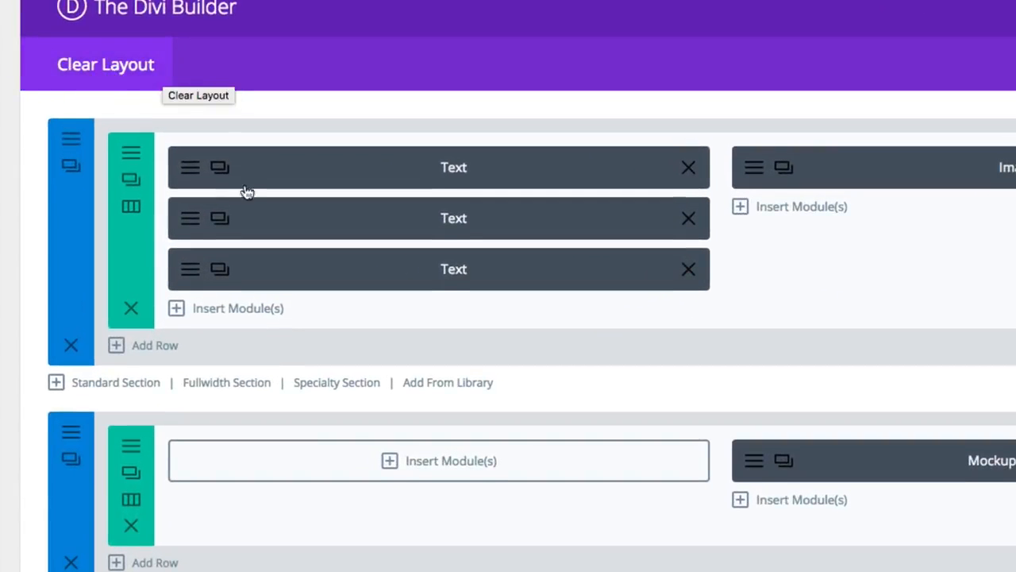
{"action": "left_click", "coordinate": [187, 163]}
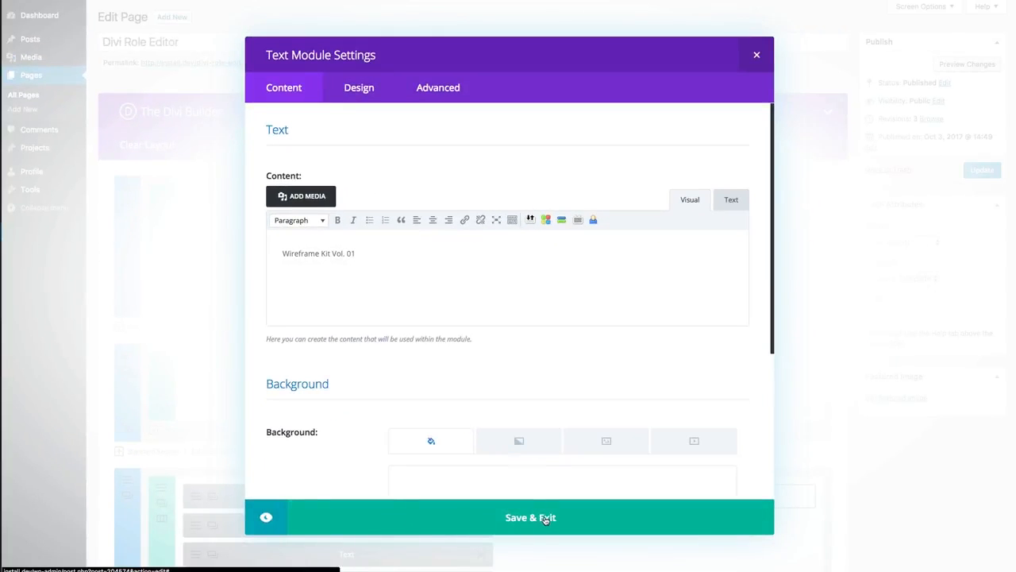
{"action": "left_click", "coordinate": [759, 56]}
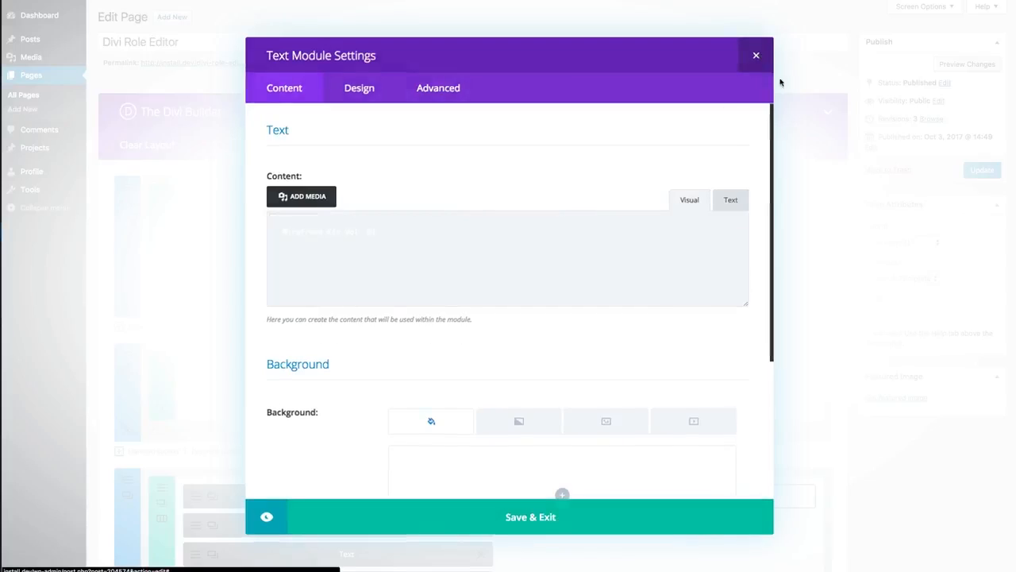
{"action": "scroll", "coordinate": [595, 340], "scroll_direction": "down", "scroll_amount": 5}
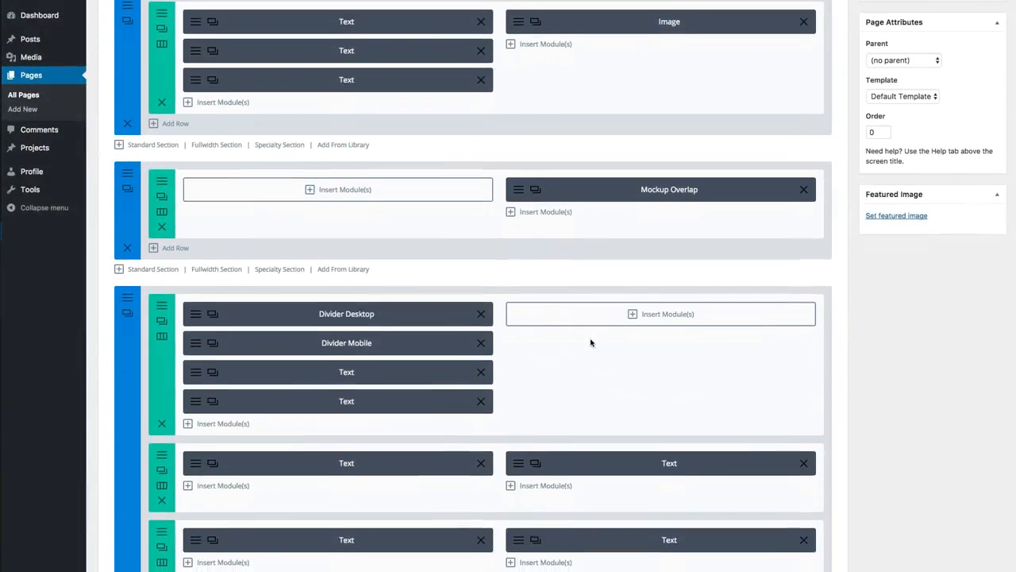
{"action": "scroll", "coordinate": [591, 342], "scroll_direction": "up", "scroll_amount": 5}
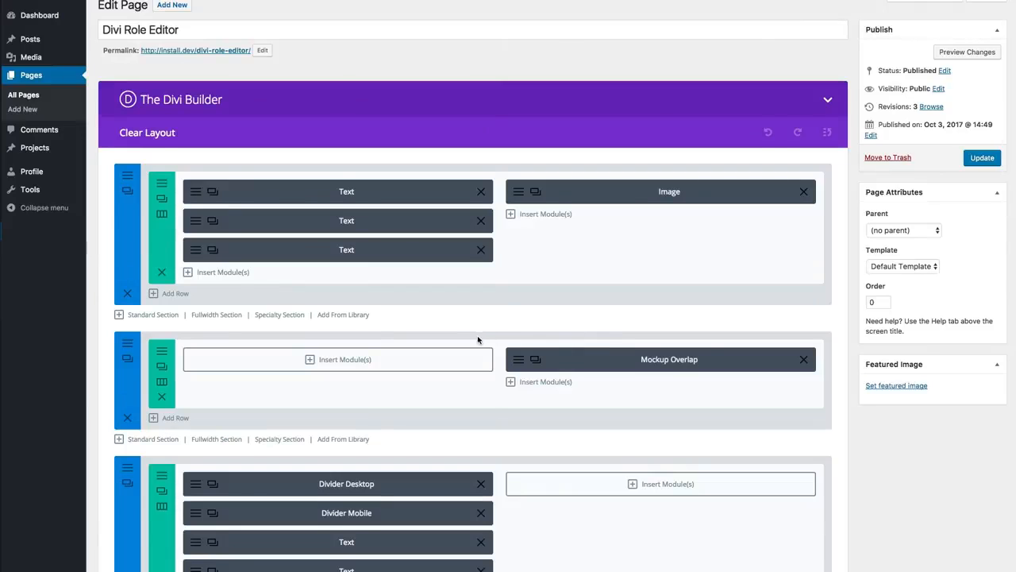
{"action": "scroll", "coordinate": [477, 339], "scroll_direction": "up", "scroll_amount": 1}
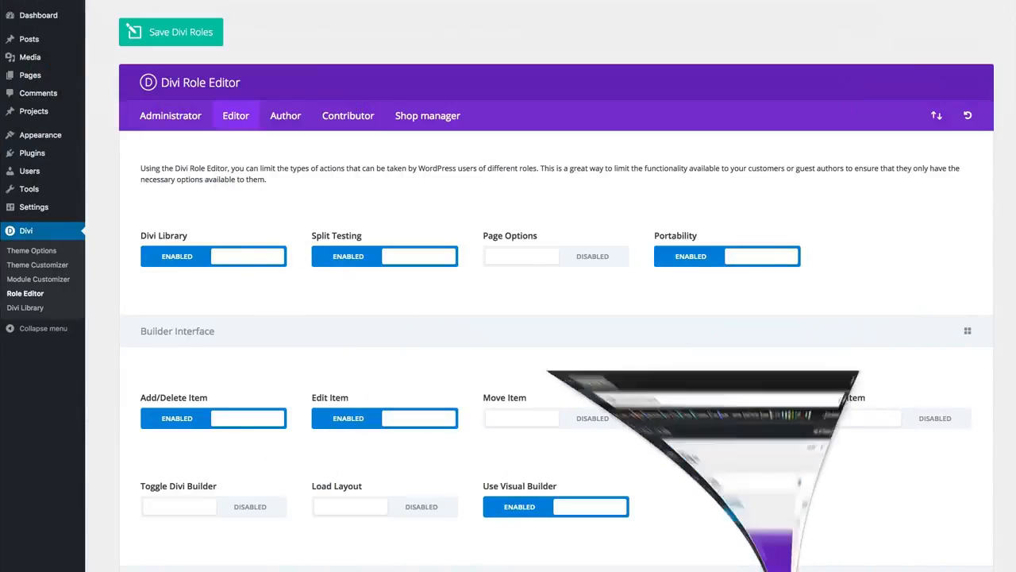
- Enable Save To Library and Edit Global Items for the Editor role under Library Settings, and save the Divi roles
{"action": "scroll", "coordinate": [354, 300], "scroll_direction": "down", "scroll_amount": 5}
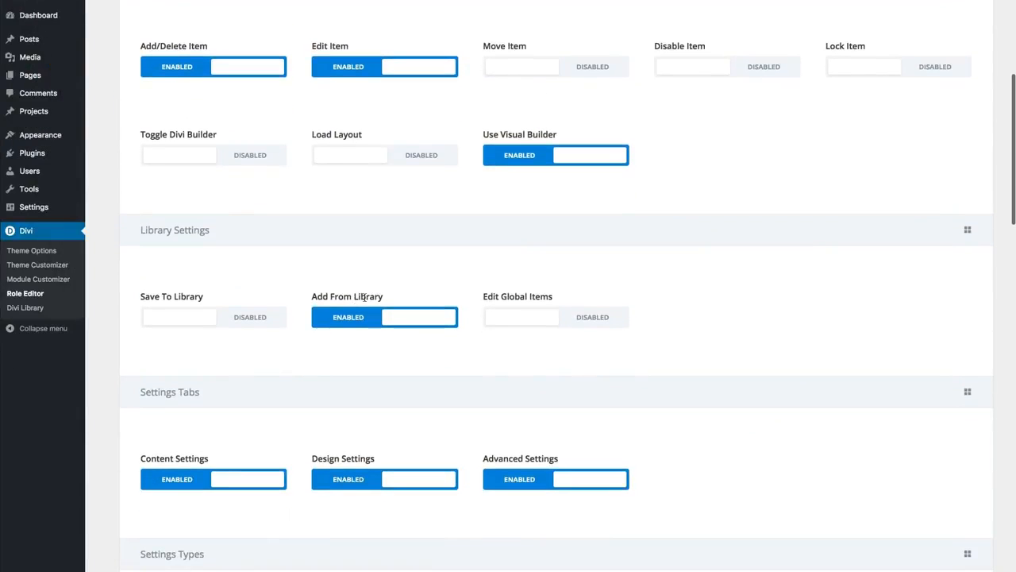
{"action": "left_click", "coordinate": [254, 324]}
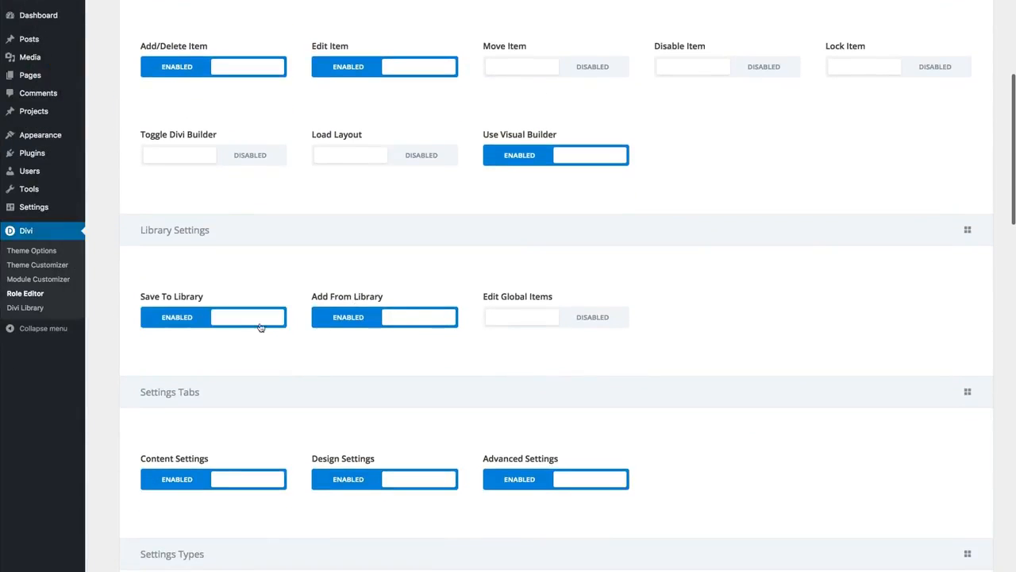
{"action": "left_click", "coordinate": [542, 317]}
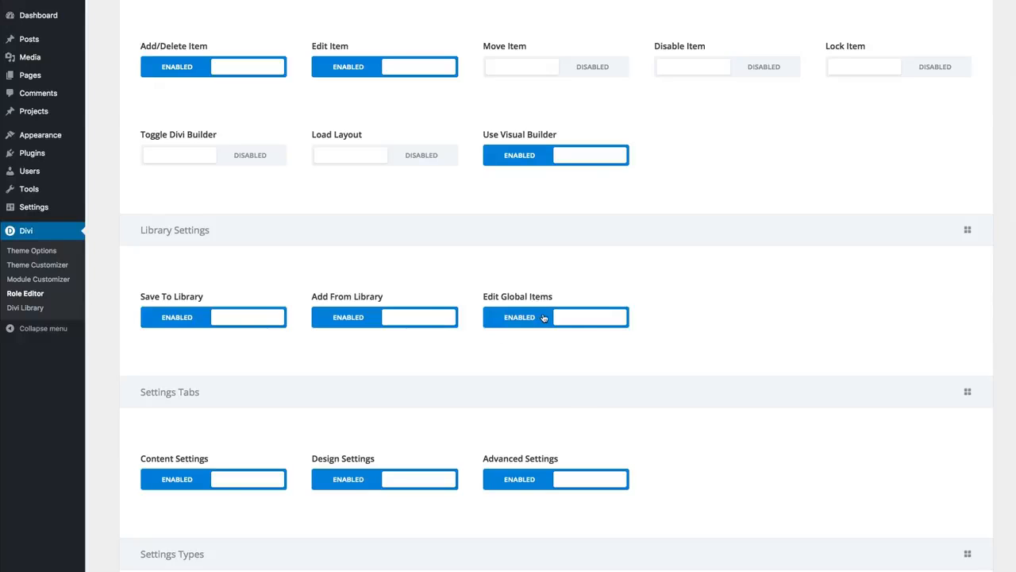
{"action": "scroll", "coordinate": [341, 215], "scroll_direction": "up", "scroll_amount": 5}
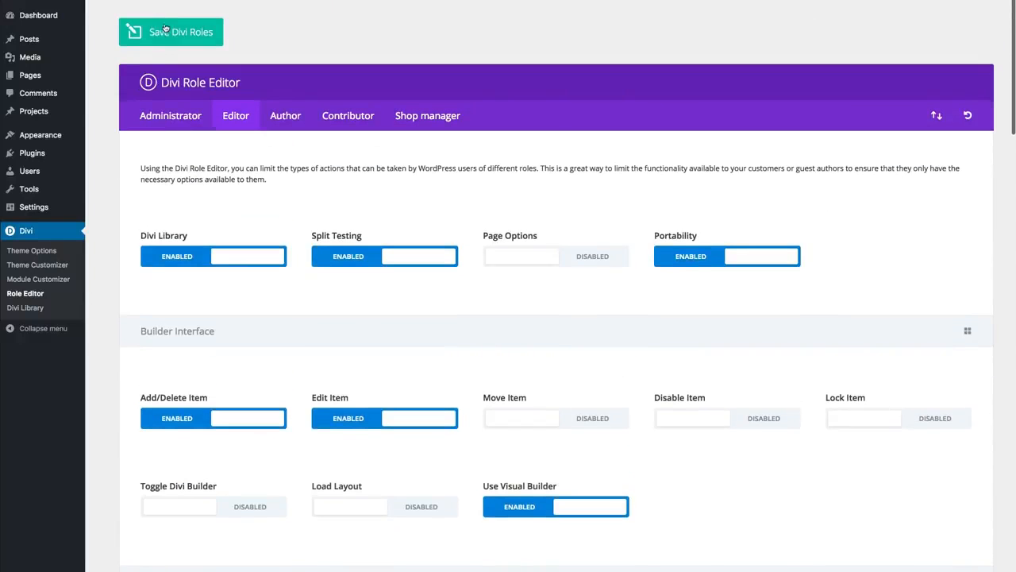
{"action": "left_click", "coordinate": [165, 29]}
- Disable Edit Global Items for the Editor role again, and review the Settings Tabs and Settings Types permissions
{"action": "scroll", "coordinate": [444, 219], "scroll_direction": "down", "scroll_amount": 5}
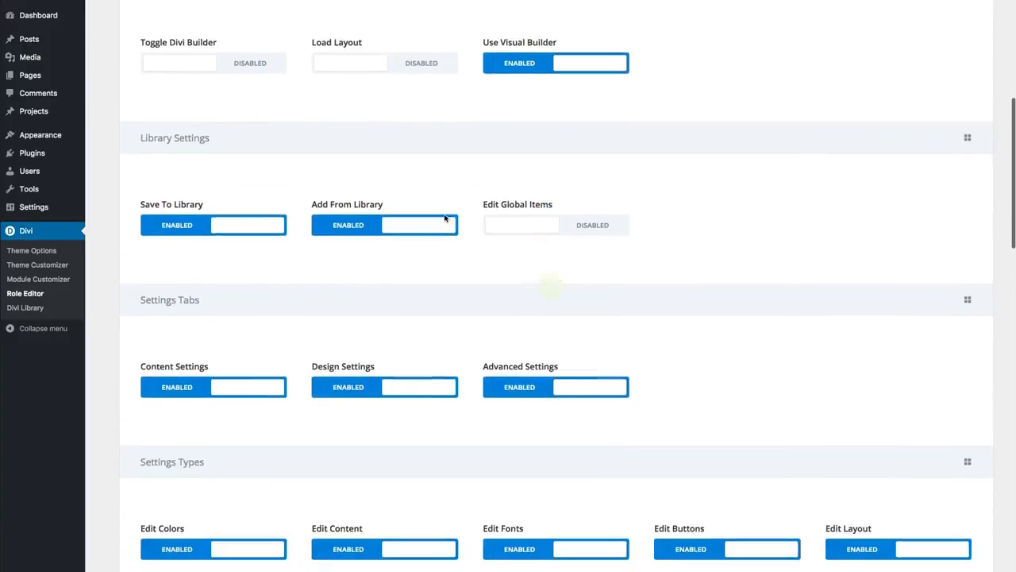
{"action": "scroll", "coordinate": [444, 219], "scroll_direction": "down", "scroll_amount": 3}
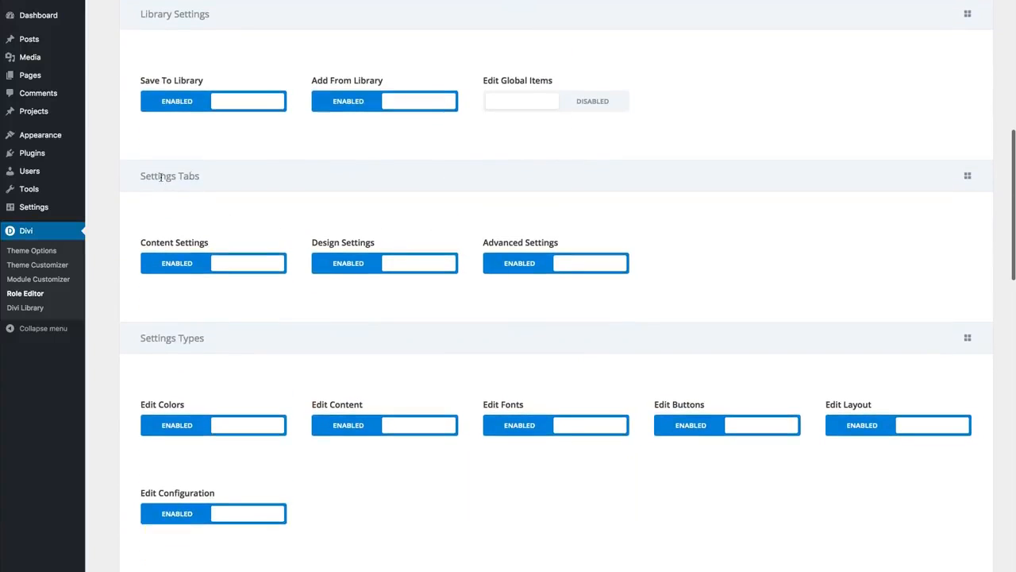
{"action": "scroll", "coordinate": [811, 299], "scroll_direction": "up", "scroll_amount": 1}
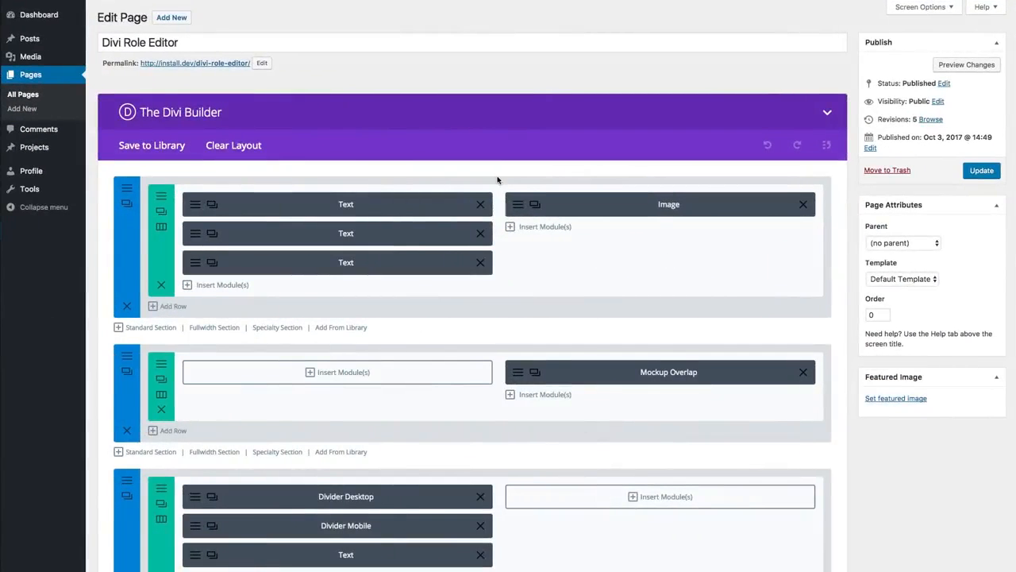
- View which settings tabs the first row's Image module offers in the Editor role's page view
{"action": "left_click", "coordinate": [515, 207]}
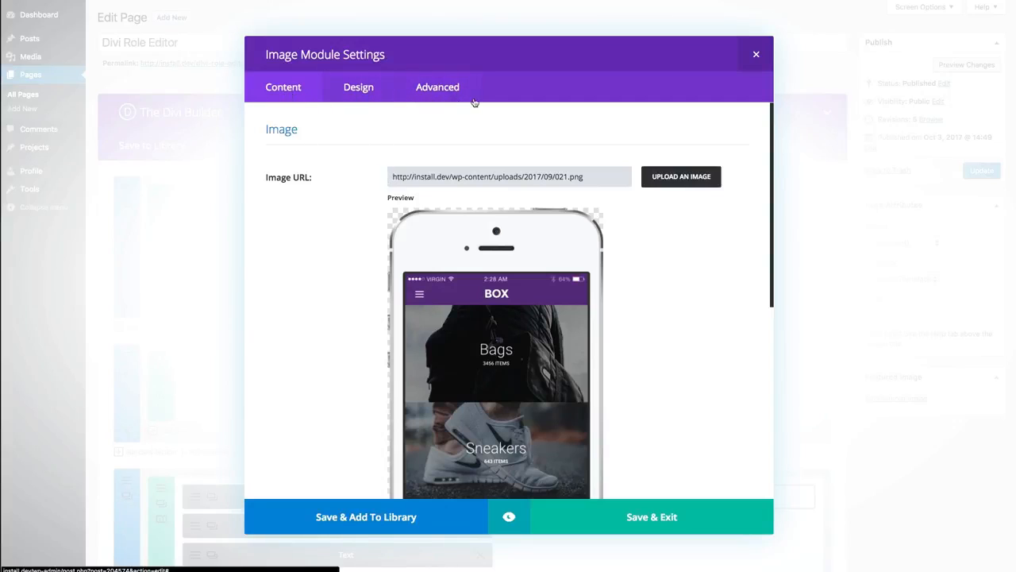
{"action": "left_click", "coordinate": [756, 55]}
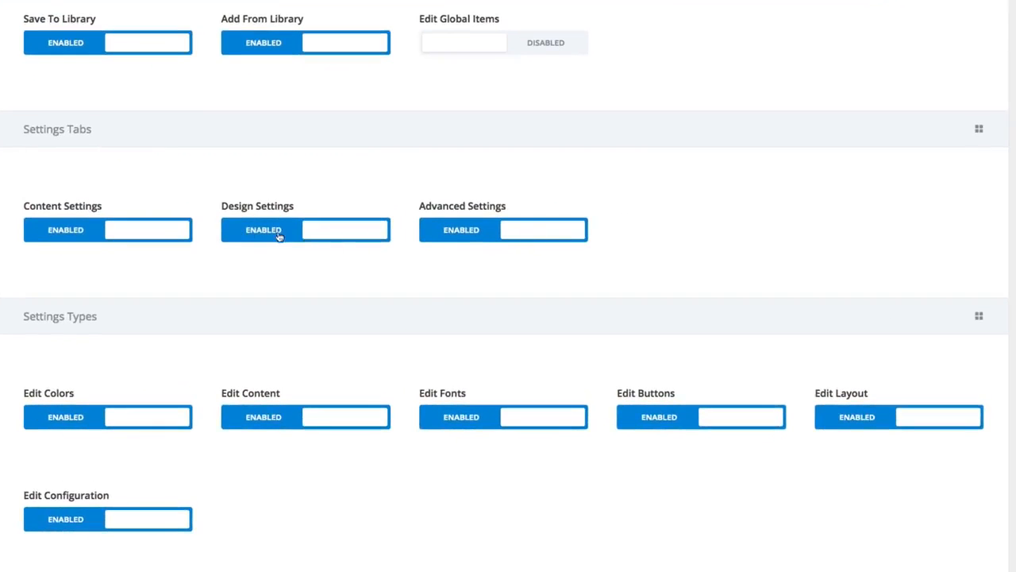
- Disable the Editor role's Design Settings and Advanced Settings under Settings Tabs, and save the Divi roles
{"action": "left_click", "coordinate": [346, 231]}
{"action": "left_click", "coordinate": [475, 231]}
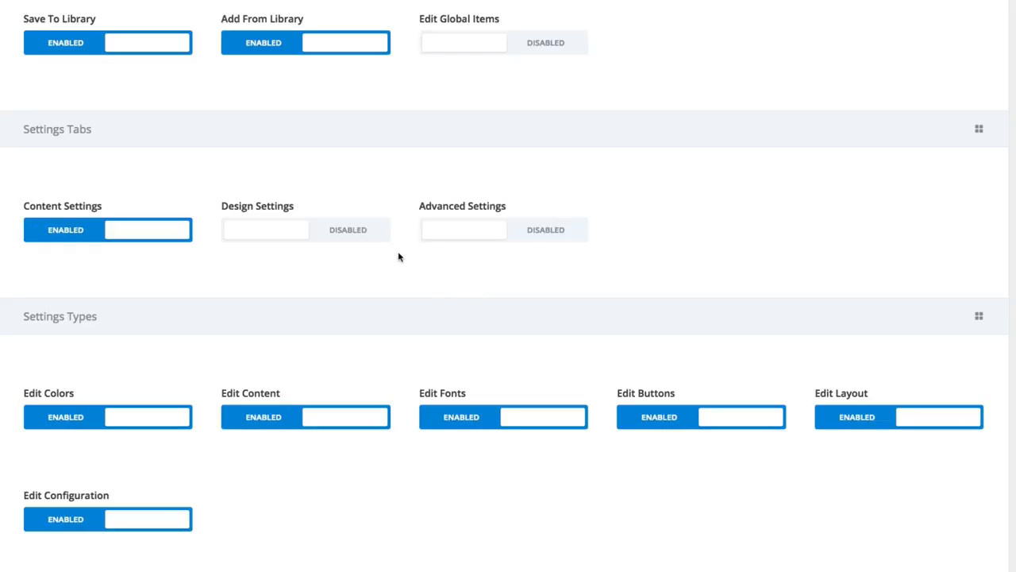
{"action": "scroll", "coordinate": [526, 252], "scroll_direction": "up", "scroll_amount": 8}
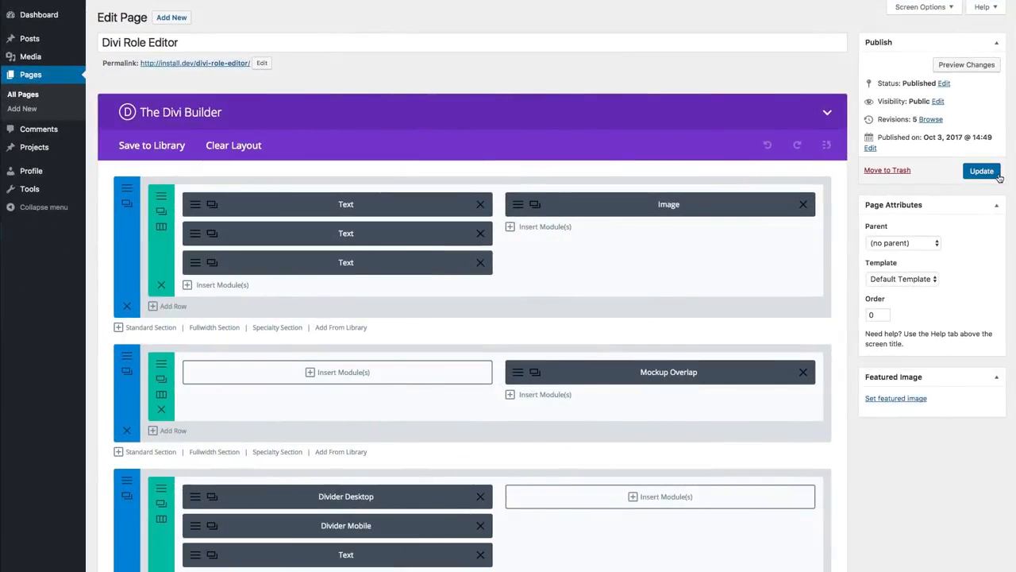
- Update the page in the Editor role's view and check the Image module's available settings tabs
{"action": "left_click", "coordinate": [997, 175]}
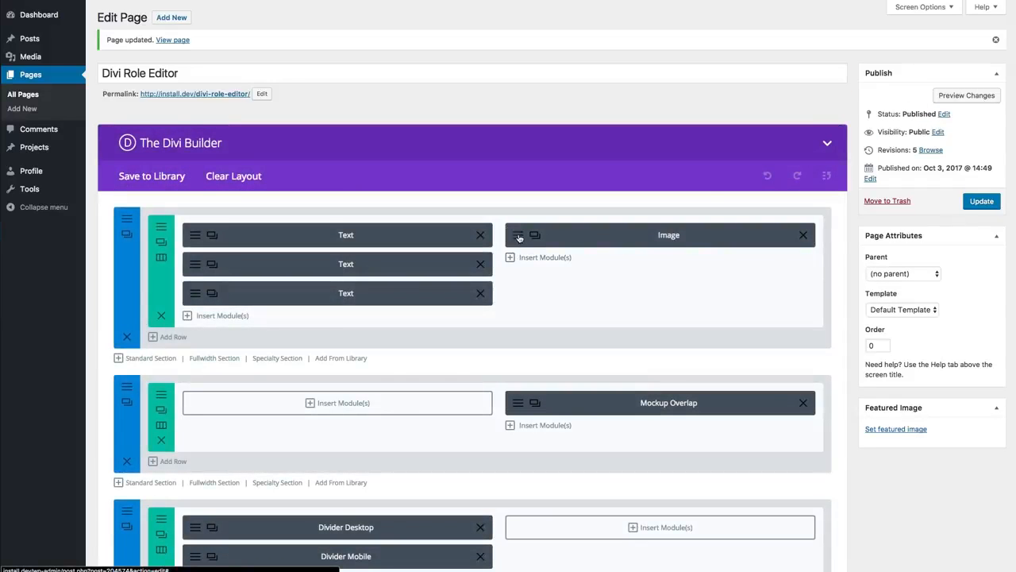
{"action": "left_click", "coordinate": [548, 236]}
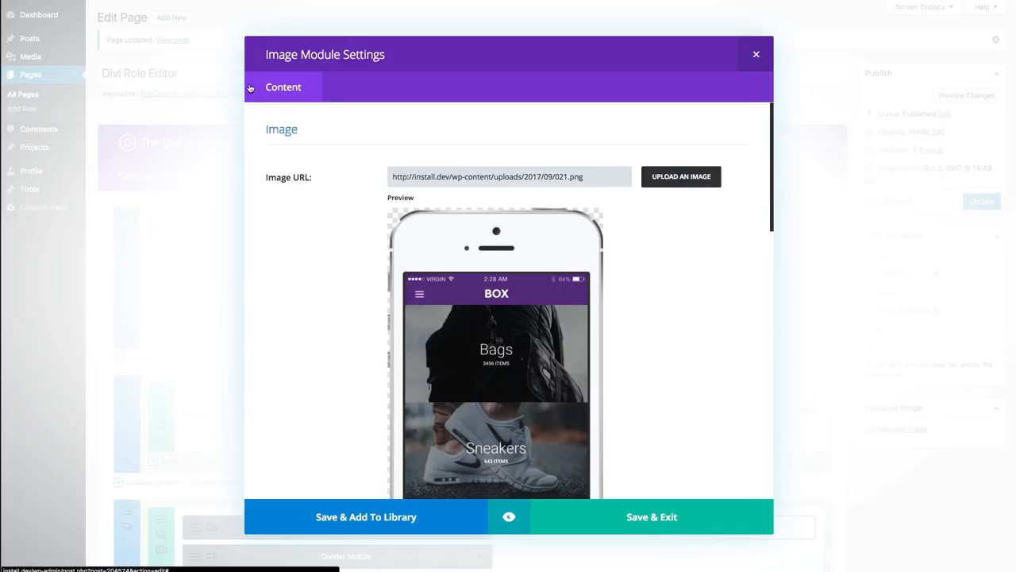
{"action": "left_click", "coordinate": [290, 95]}
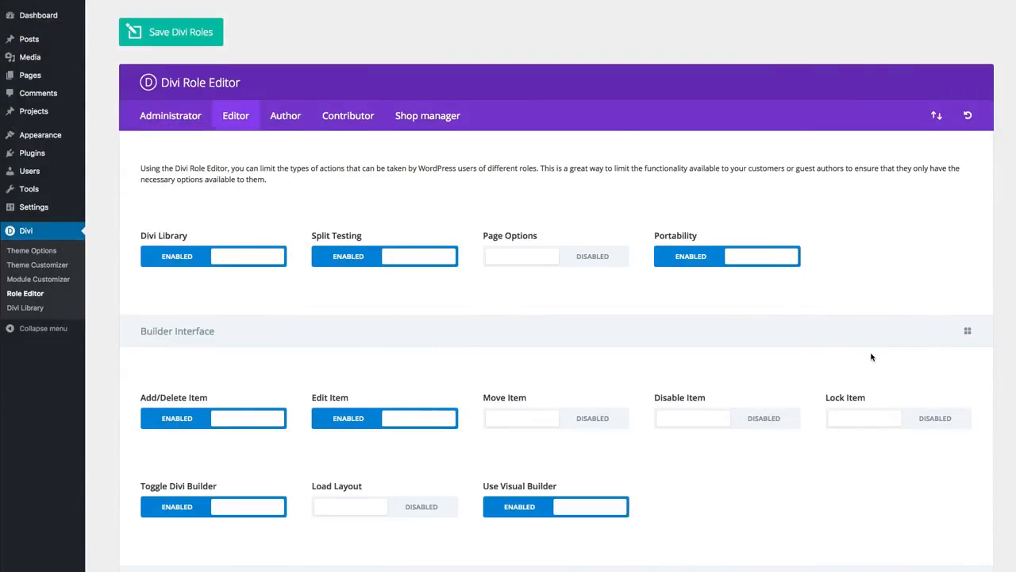
- Disable the Editor role's Edit Configuration, Edit Layout and Edit Buttons permissions under Settings Types
{"action": "scroll", "coordinate": [871, 358], "scroll_direction": "down", "scroll_amount": 10}
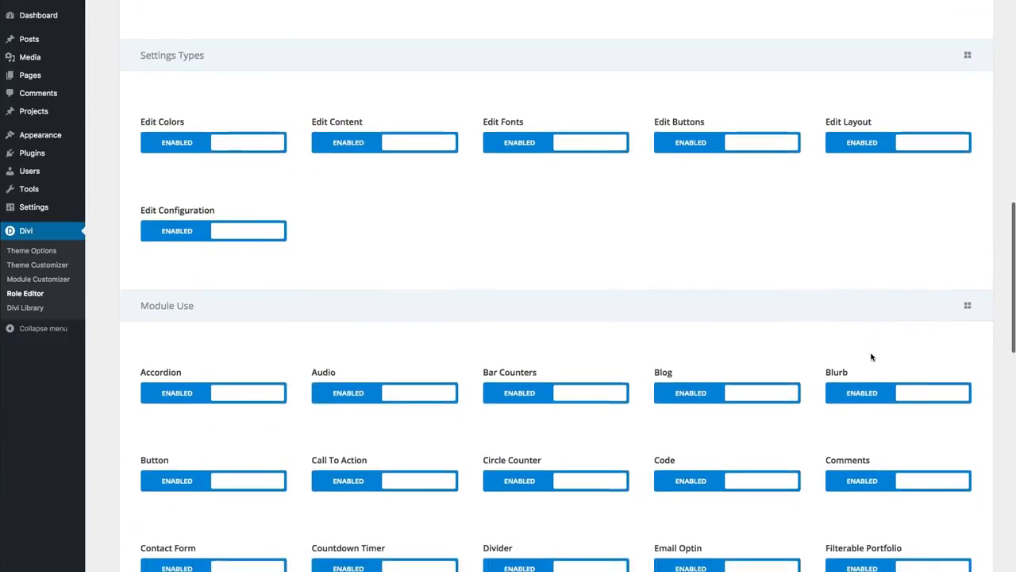
{"action": "scroll", "coordinate": [871, 358], "scroll_direction": "down", "scroll_amount": 2}
{"action": "scroll", "coordinate": [871, 358], "scroll_direction": "up", "scroll_amount": 5}
{"action": "scroll", "coordinate": [870, 355], "scroll_direction": "down", "scroll_amount": 1}
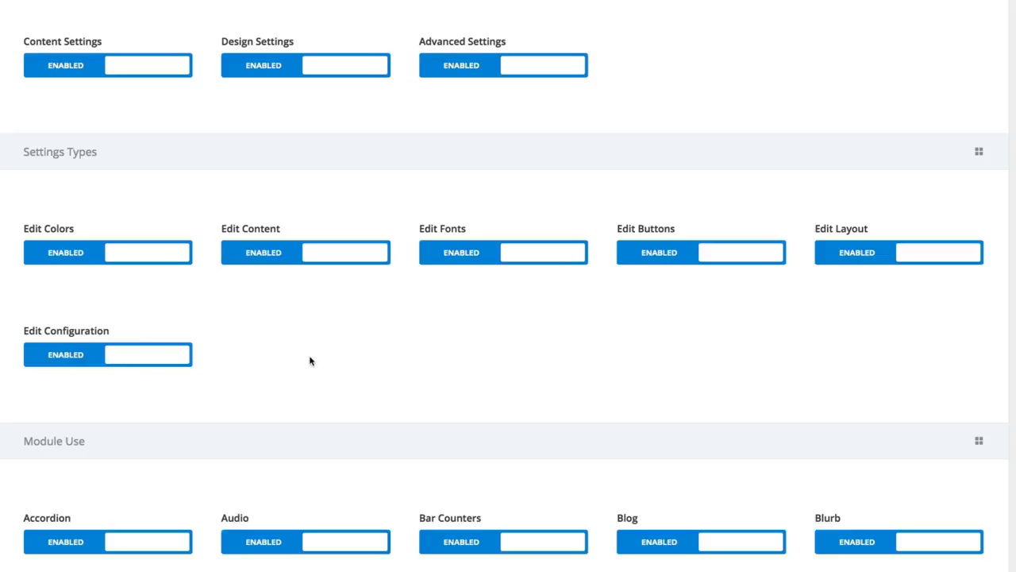
{"action": "scroll", "coordinate": [372, 365], "scroll_direction": "up", "scroll_amount": 1}
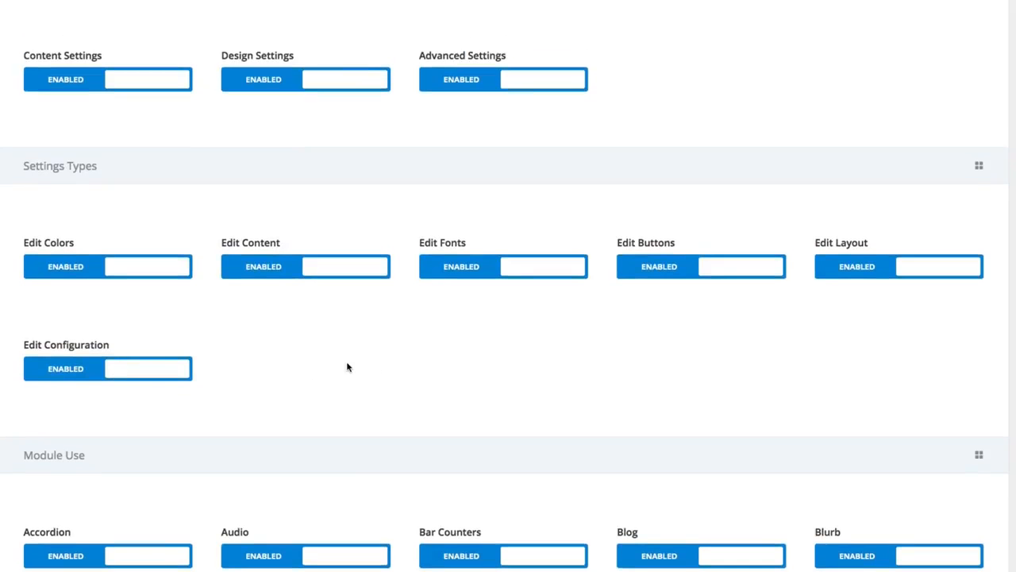
{"action": "left_click", "coordinate": [147, 369]}
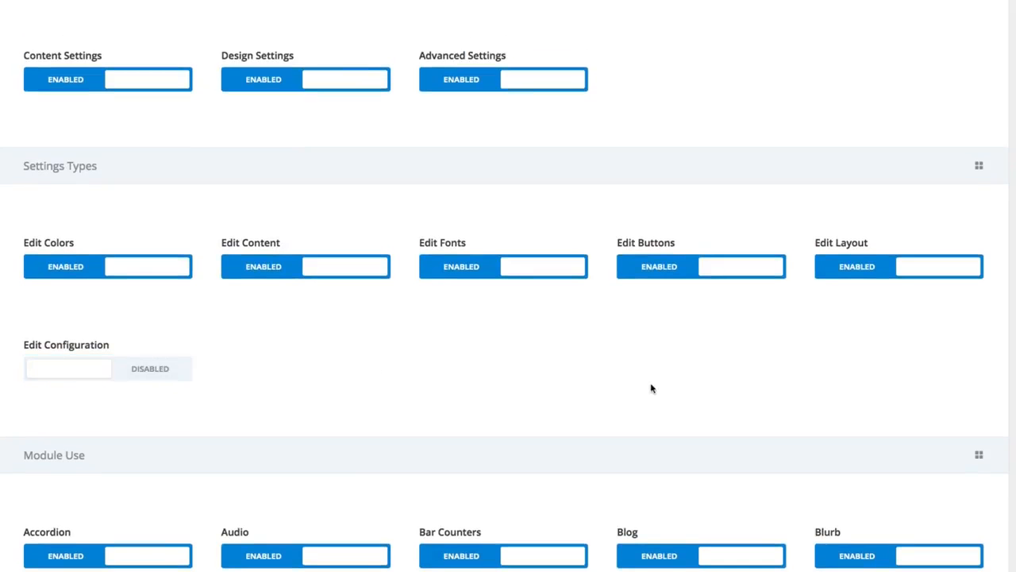
{"action": "left_click", "coordinate": [903, 268]}
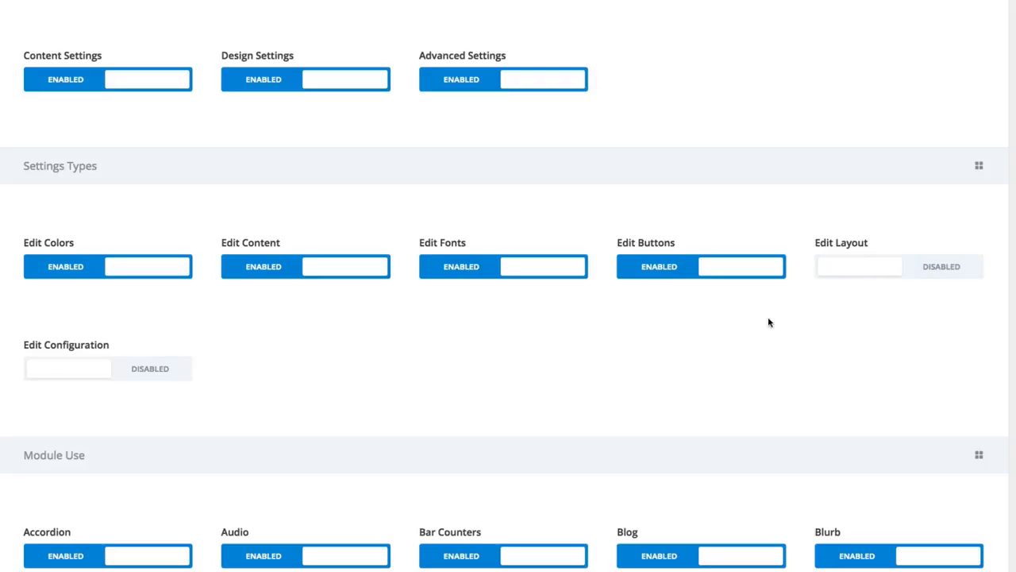
{"action": "left_click", "coordinate": [699, 268]}
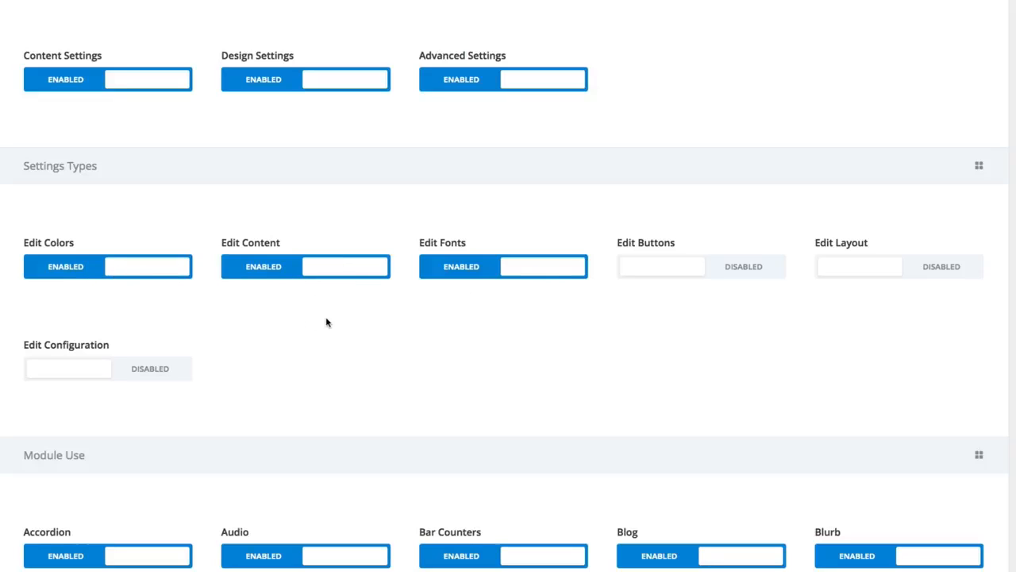
{"action": "scroll", "coordinate": [326, 320], "scroll_direction": "up", "scroll_amount": 1}
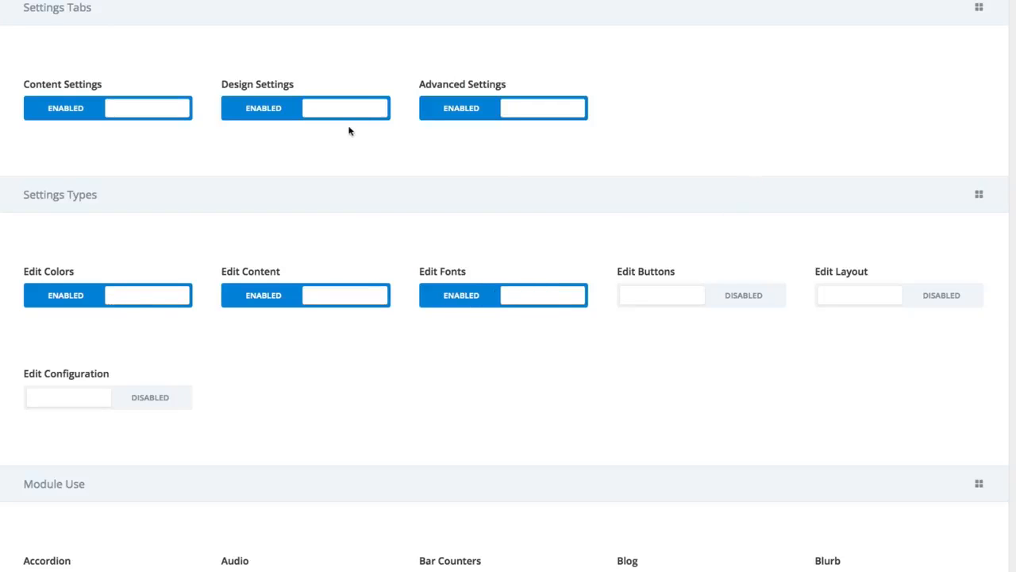
- Reload the page in the Editor role's view and review the Design settings of the last Blurb in the first Blurb row
{"action": "scroll", "coordinate": [350, 131], "scroll_direction": "up", "scroll_amount": 8}
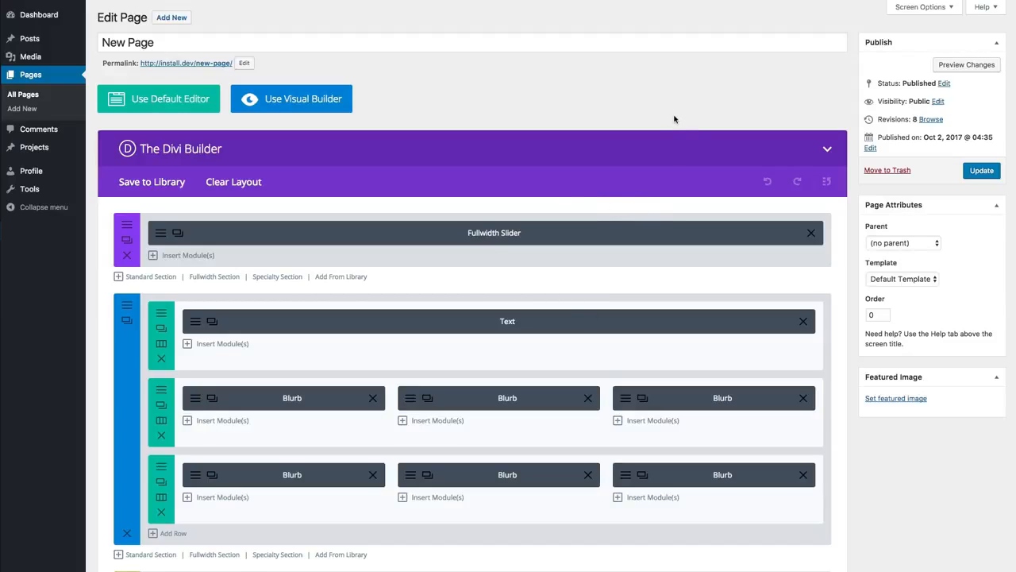
{"action": "key", "text": "super+r"}
{"action": "left_click", "coordinate": [628, 403]}
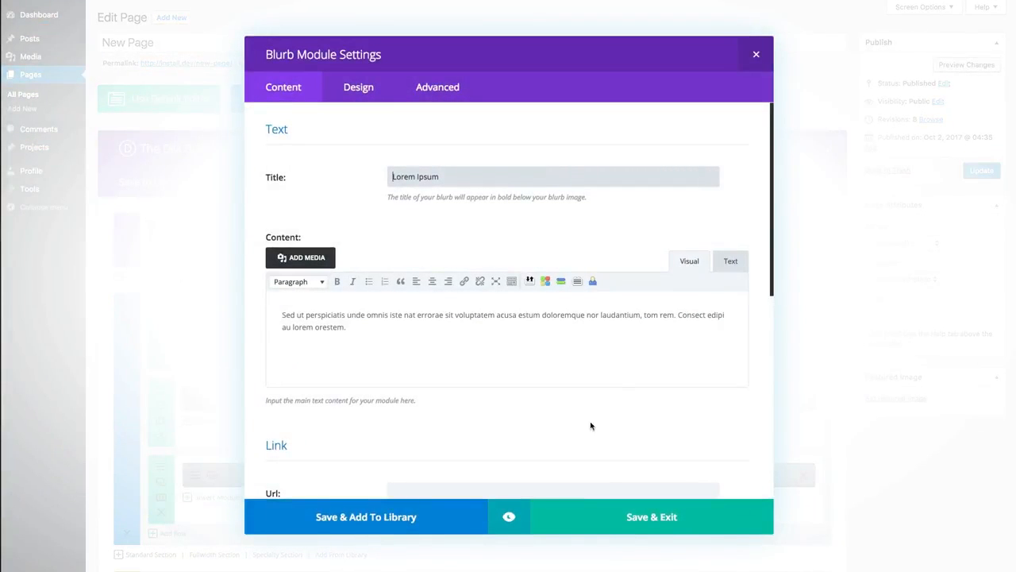
{"action": "left_click", "coordinate": [364, 88]}
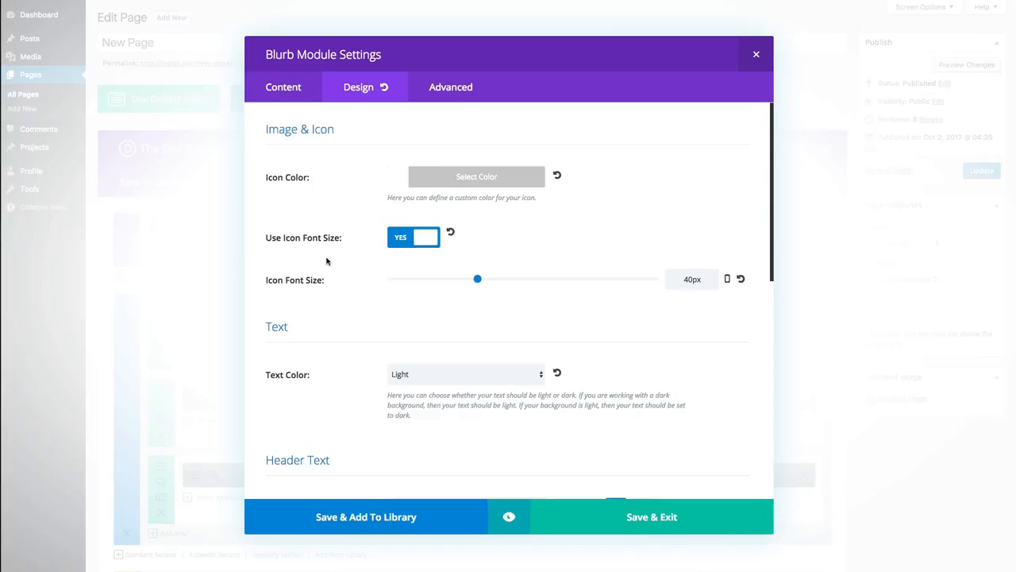
{"action": "scroll", "coordinate": [400, 312], "scroll_direction": "down", "scroll_amount": 5}
{"action": "scroll", "coordinate": [400, 312], "scroll_direction": "down", "scroll_amount": 3}
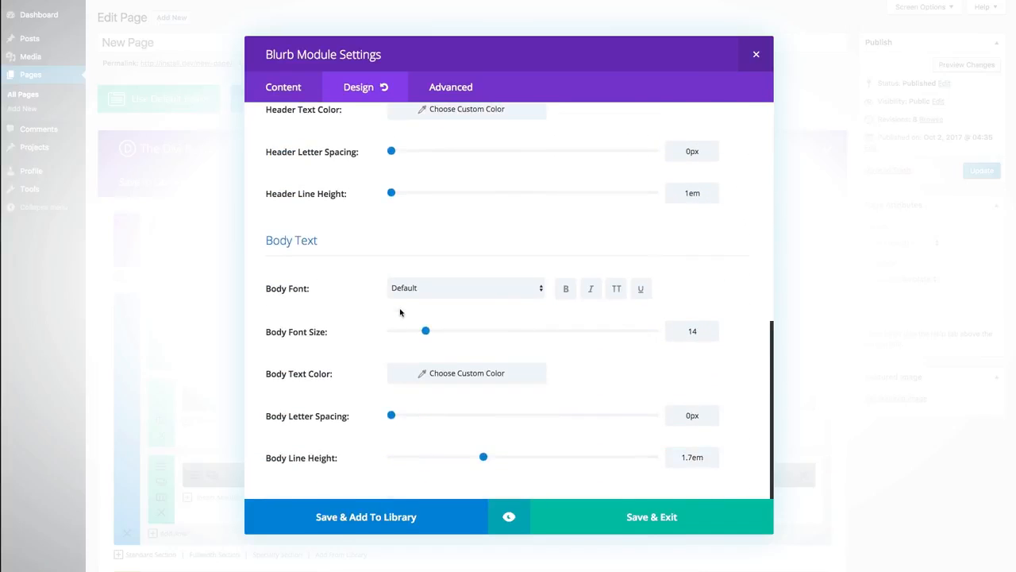
{"action": "scroll", "coordinate": [400, 312], "scroll_direction": "up", "scroll_amount": 8}
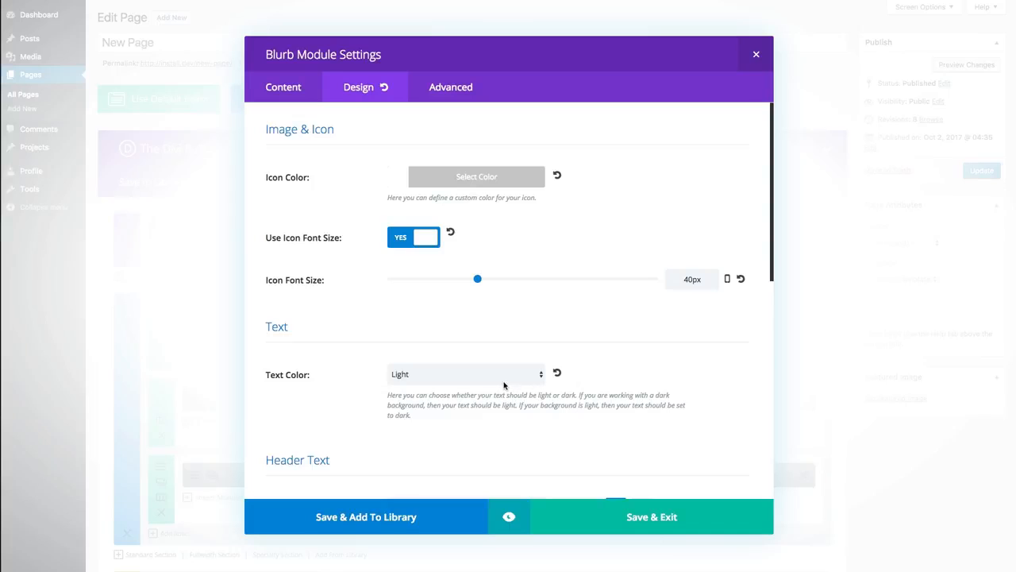
- Examine the Blurb's icon, text and header text design options, including the Text Color choices
{"action": "scroll", "coordinate": [493, 371], "scroll_direction": "down", "scroll_amount": 4}
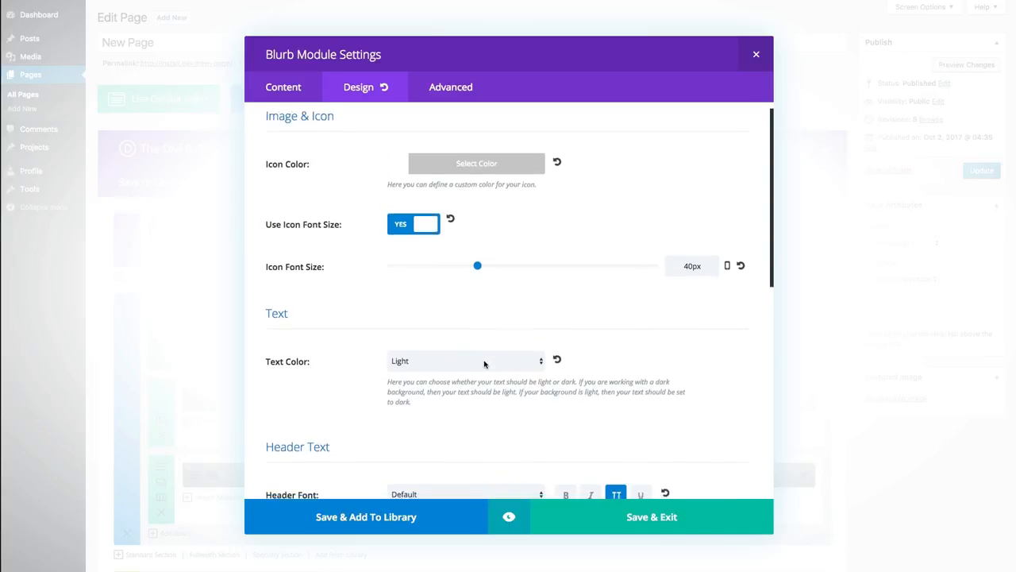
{"action": "scroll", "coordinate": [520, 354], "scroll_direction": "up", "scroll_amount": 4}
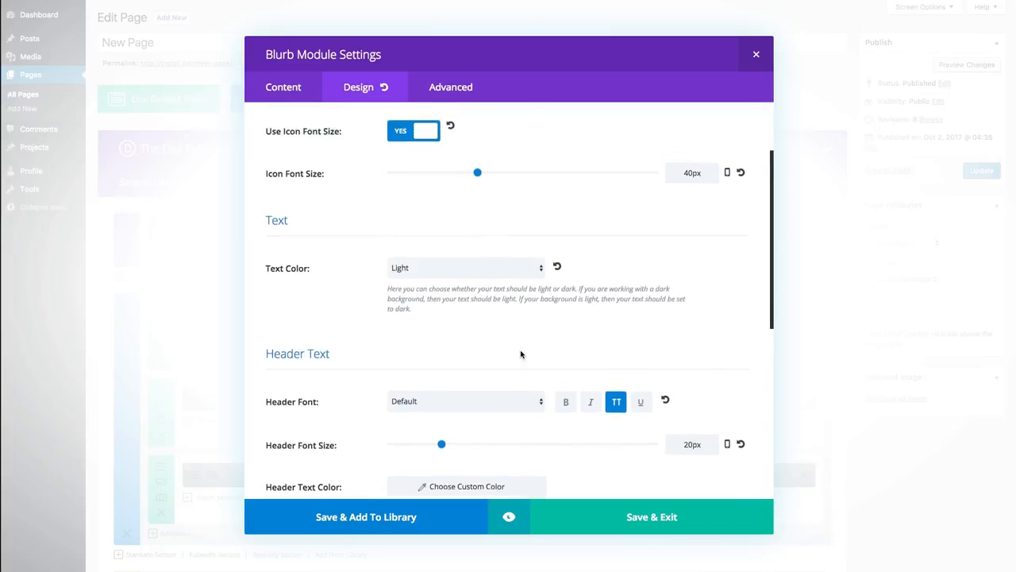
{"action": "scroll", "coordinate": [521, 354], "scroll_direction": "up", "scroll_amount": 1}
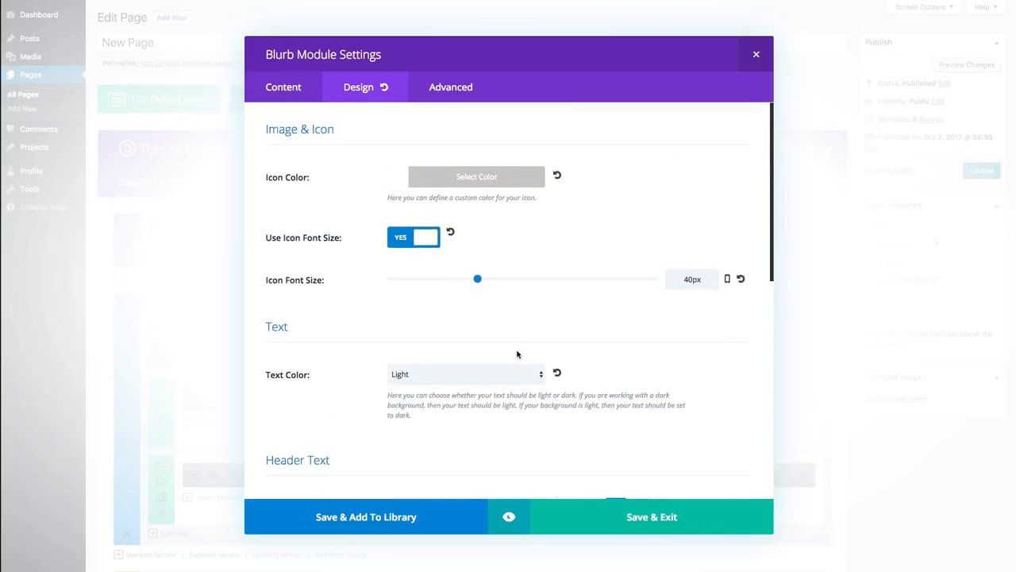
{"action": "scroll", "coordinate": [516, 354], "scroll_direction": "down", "scroll_amount": 2}
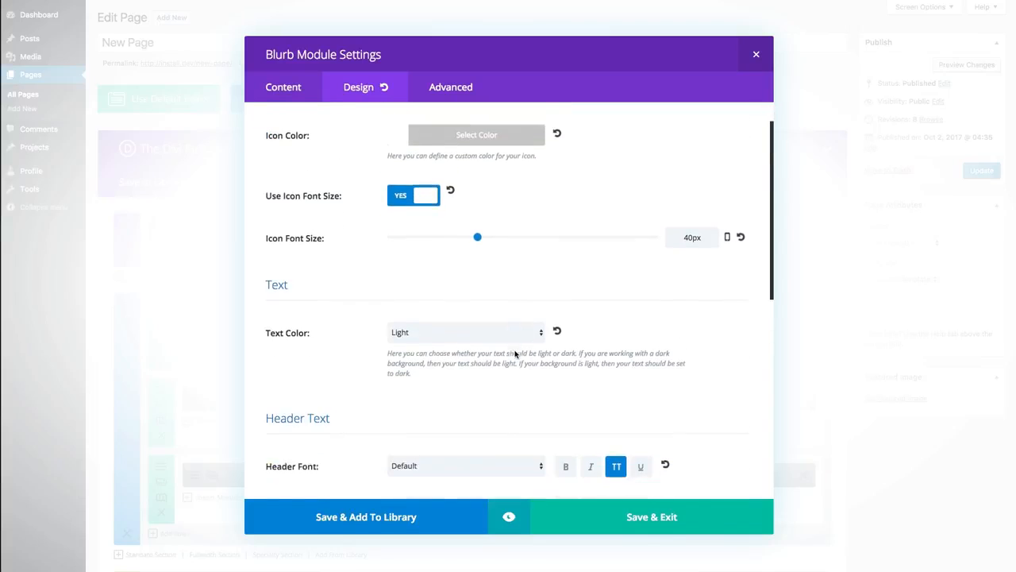
{"action": "left_click", "coordinate": [454, 316]}
{"action": "left_click", "coordinate": [592, 319]}
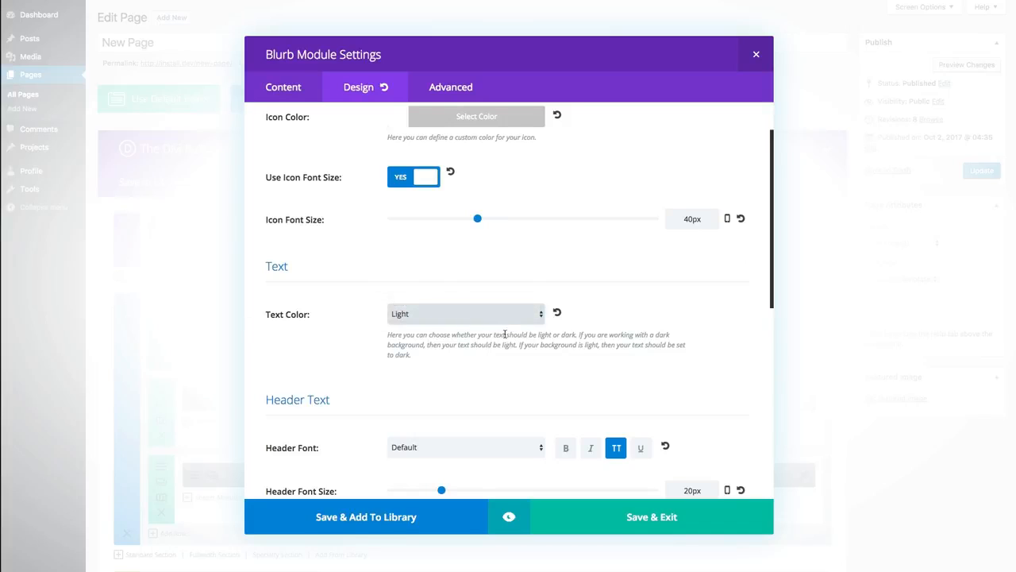
{"action": "scroll", "coordinate": [429, 331], "scroll_direction": "up", "scroll_amount": 2}
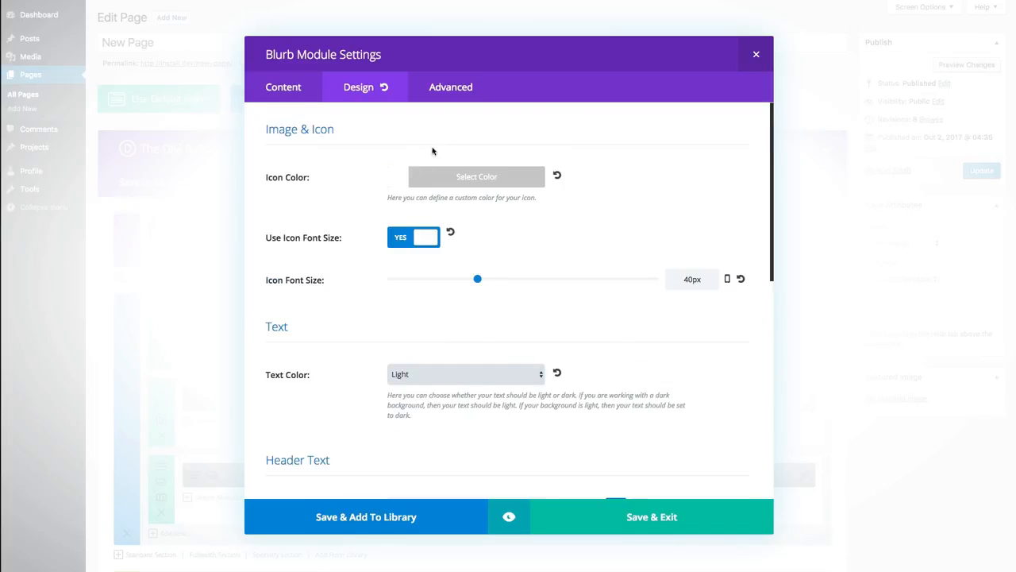
- Recheck the Blurb's Design settings from icon options through header text, and close the module settings
{"action": "left_click", "coordinate": [285, 87]}
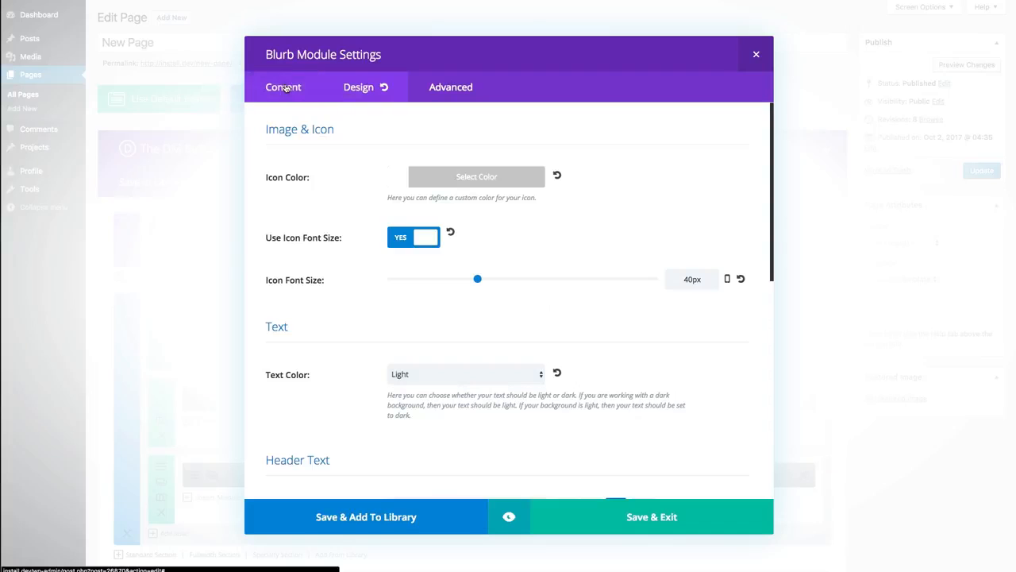
{"action": "left_click", "coordinate": [359, 88]}
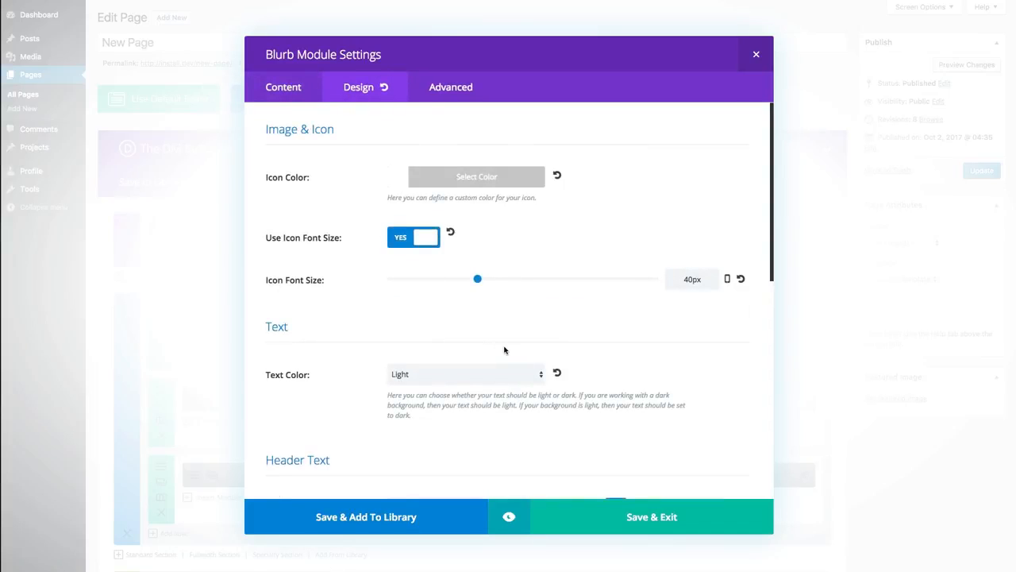
{"action": "scroll", "coordinate": [504, 350], "scroll_direction": "down", "scroll_amount": 8}
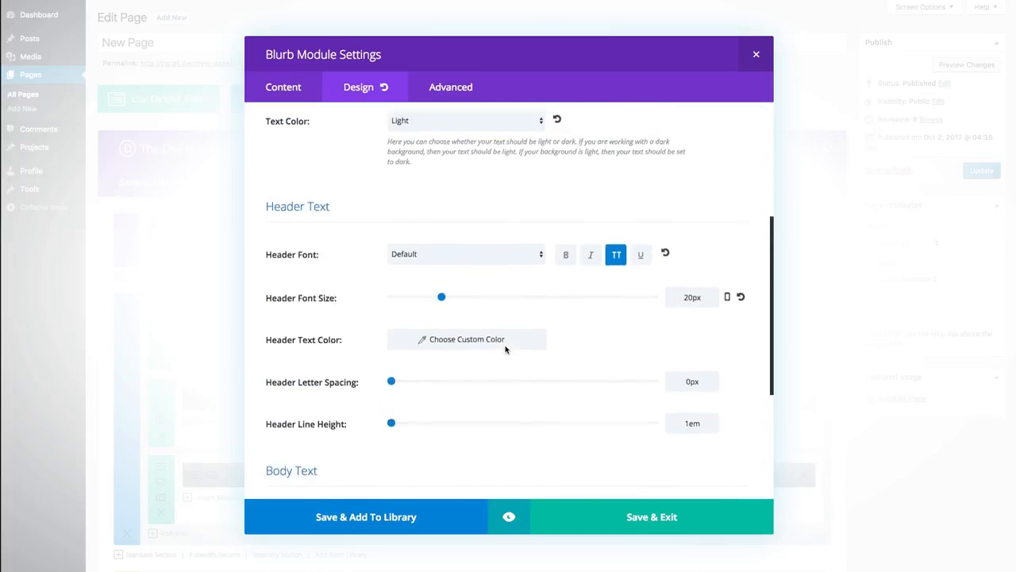
{"action": "scroll", "coordinate": [505, 349], "scroll_direction": "up", "scroll_amount": 8}
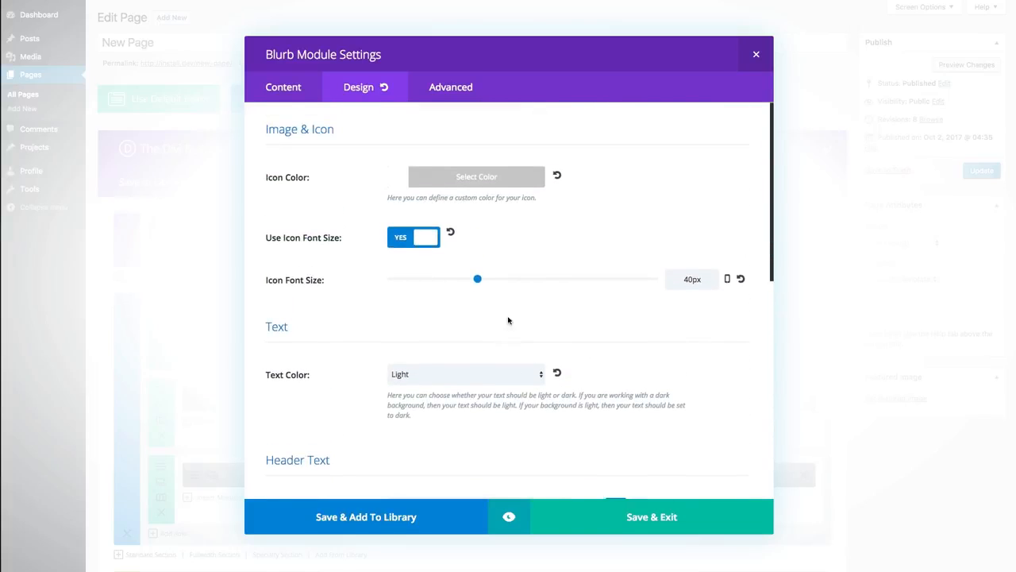
{"action": "left_click", "coordinate": [757, 56]}
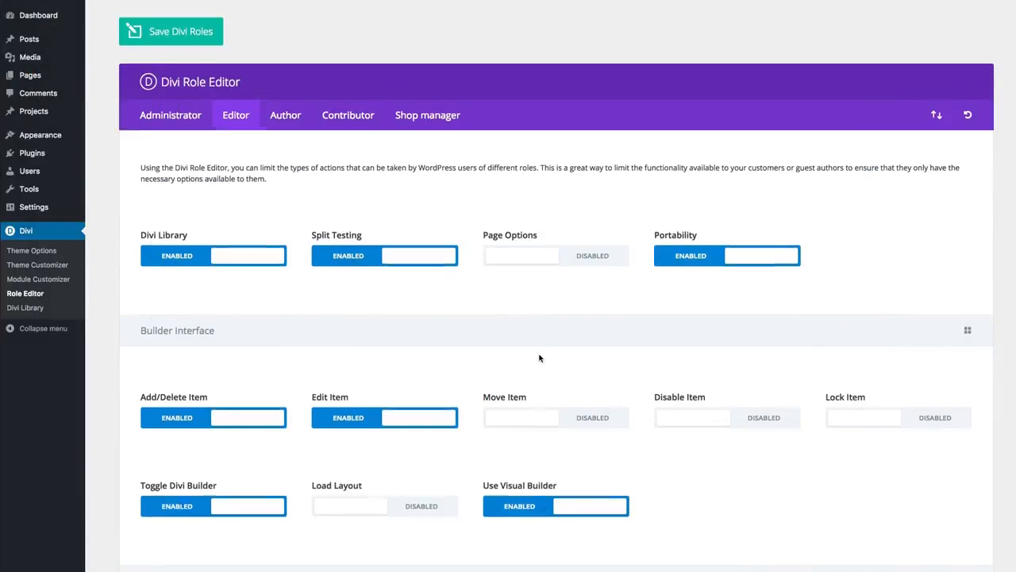
- Disable the Editor role's Edit Fonts permission under Settings Types and save the Divi roles
{"action": "scroll", "coordinate": [540, 358], "scroll_direction": "down", "scroll_amount": 10}
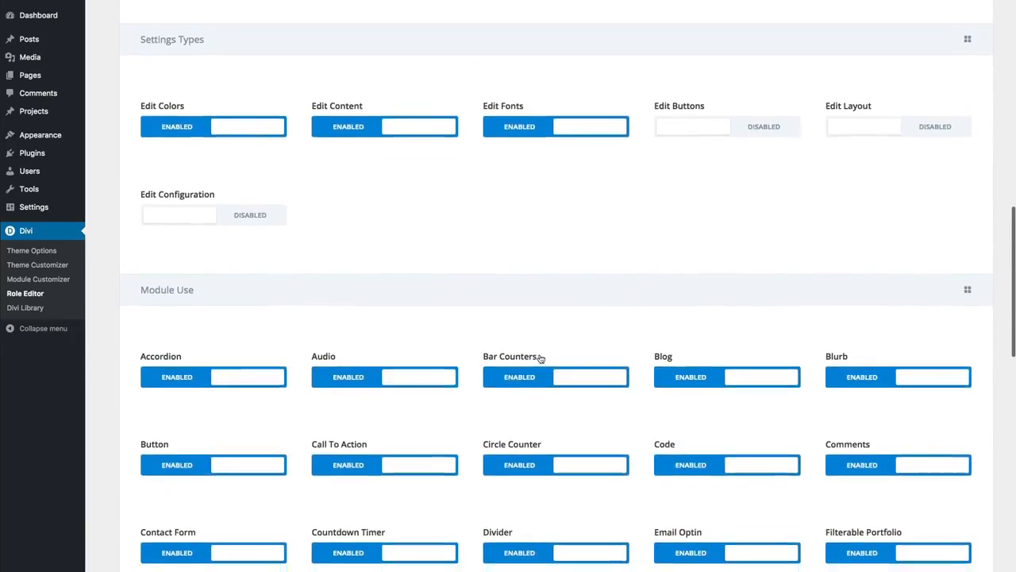
{"action": "scroll", "coordinate": [539, 358], "scroll_direction": "down", "scroll_amount": 9}
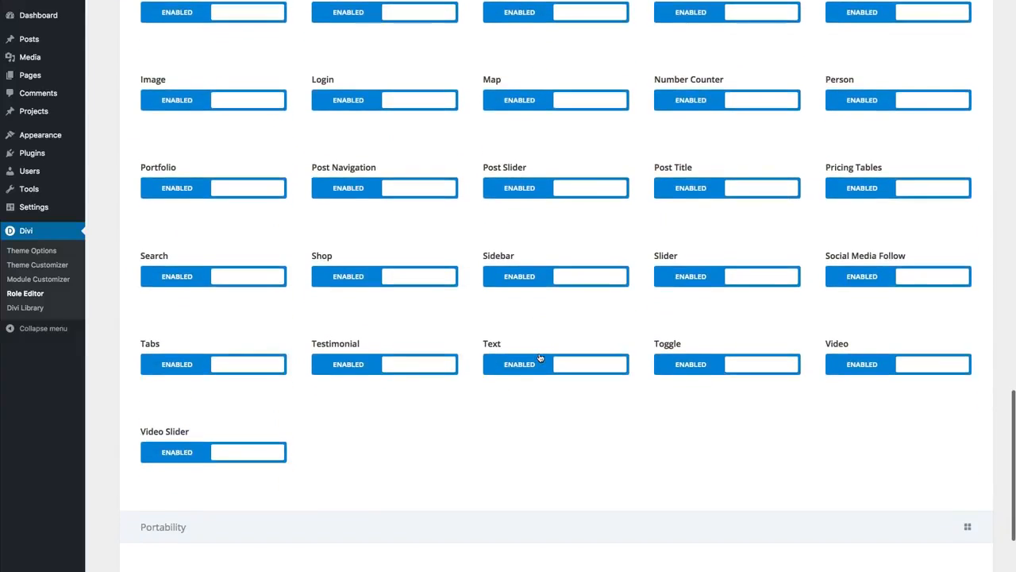
{"action": "scroll", "coordinate": [540, 358], "scroll_direction": "up", "scroll_amount": 10}
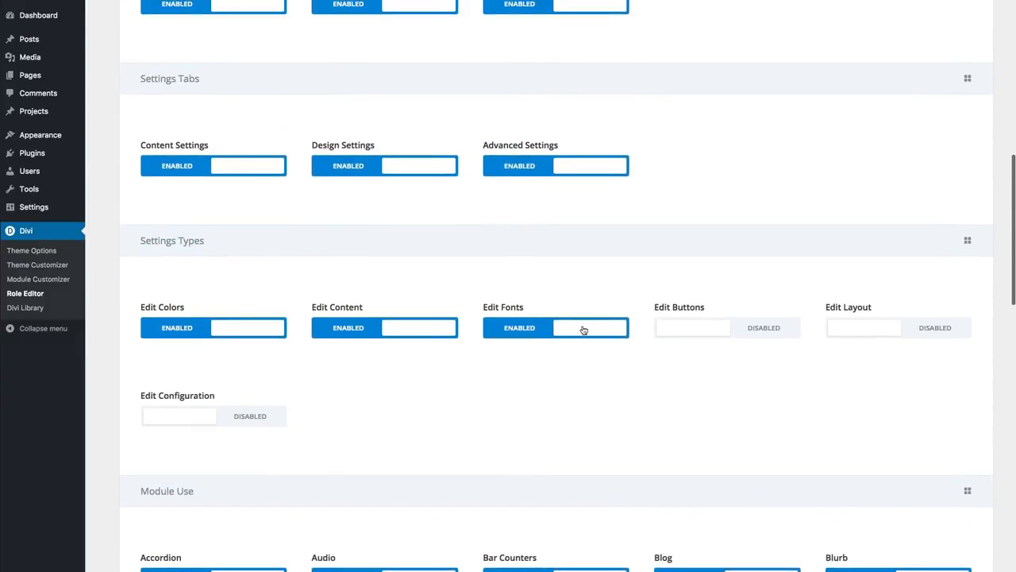
{"action": "left_click", "coordinate": [583, 330]}
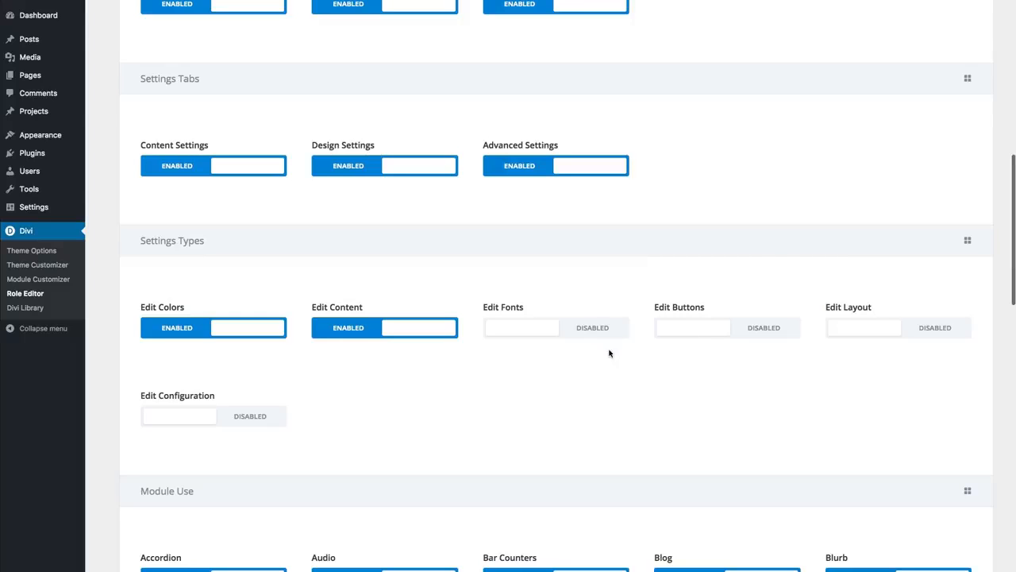
{"action": "scroll", "coordinate": [563, 328], "scroll_direction": "up", "scroll_amount": 10}
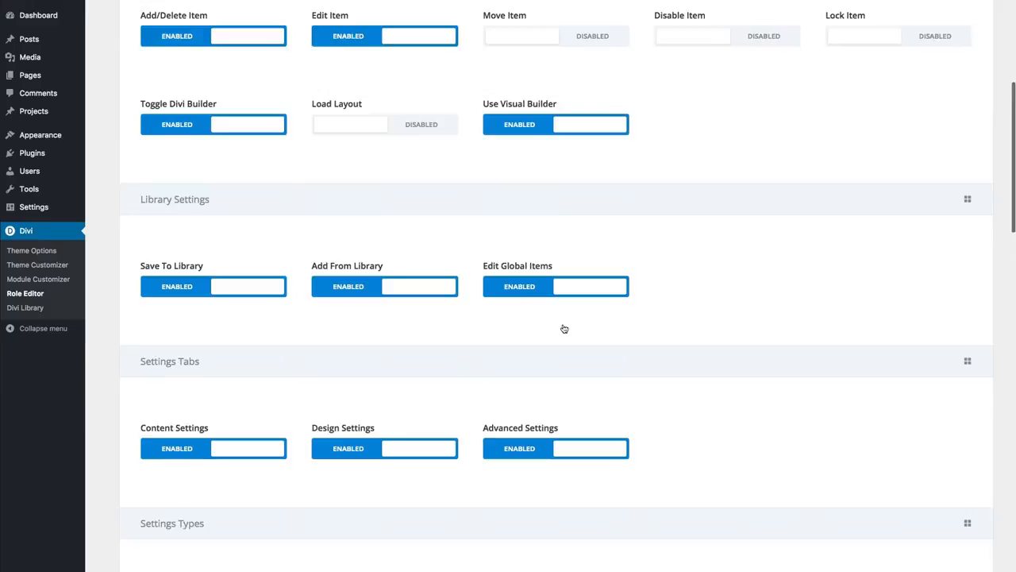
{"action": "left_click", "coordinate": [181, 33]}
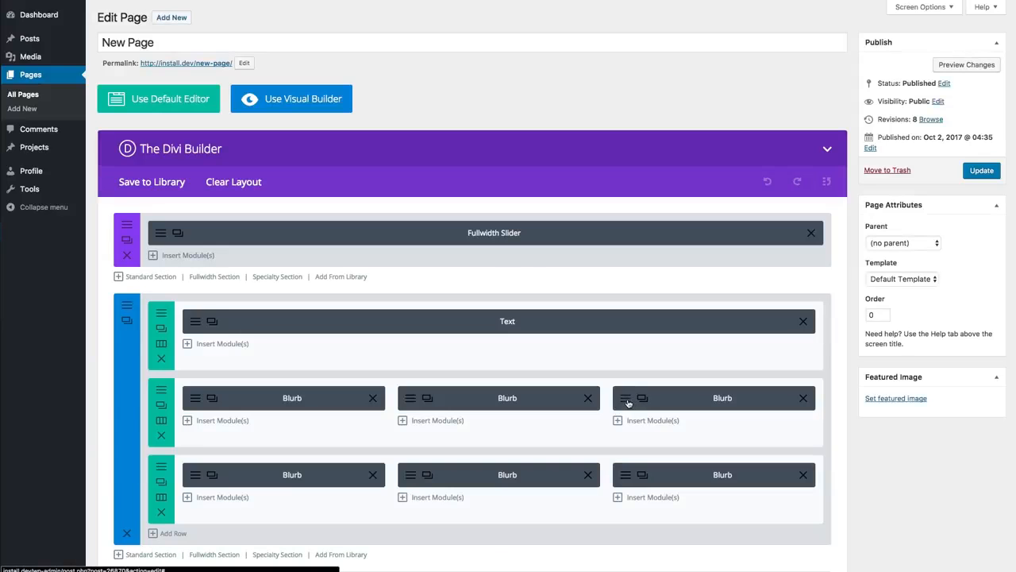
- Check which Design settings the same Blurb offers in the Editor role's page view, and close its settings
{"action": "left_click", "coordinate": [628, 403]}
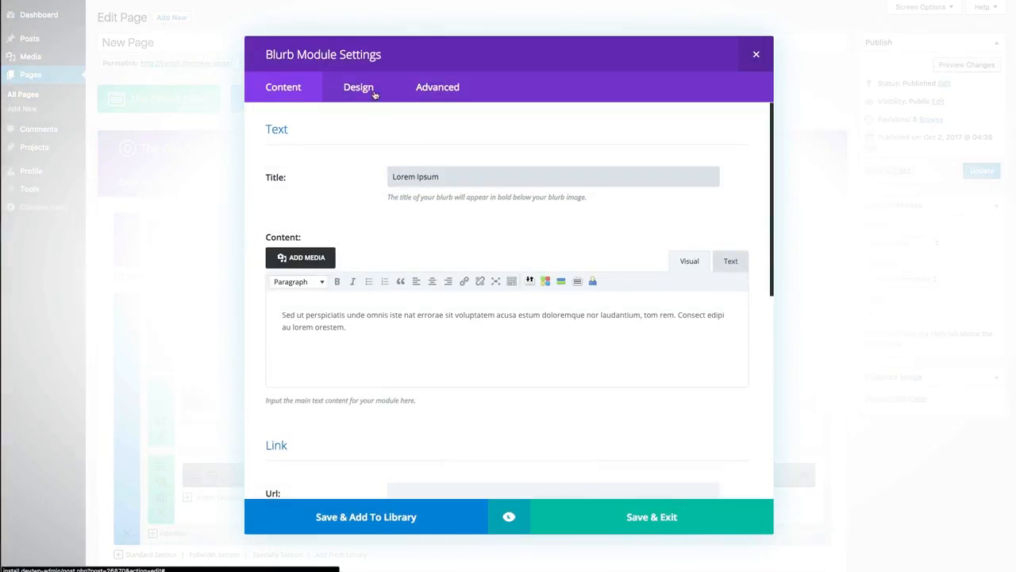
{"action": "left_click", "coordinate": [368, 89]}
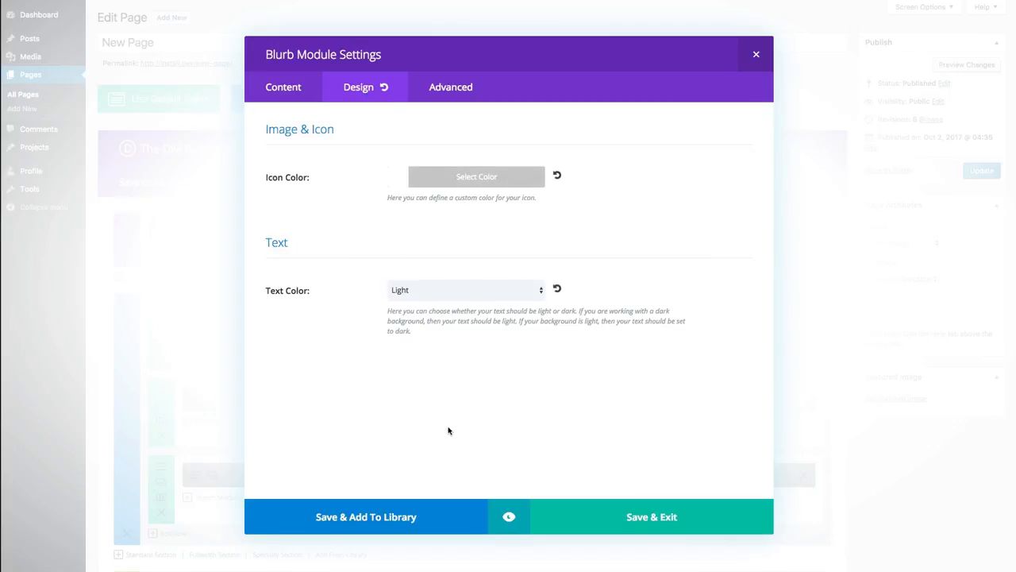
{"action": "left_click", "coordinate": [291, 90]}
{"action": "left_click", "coordinate": [358, 87]}
{"action": "left_click", "coordinate": [756, 54]}
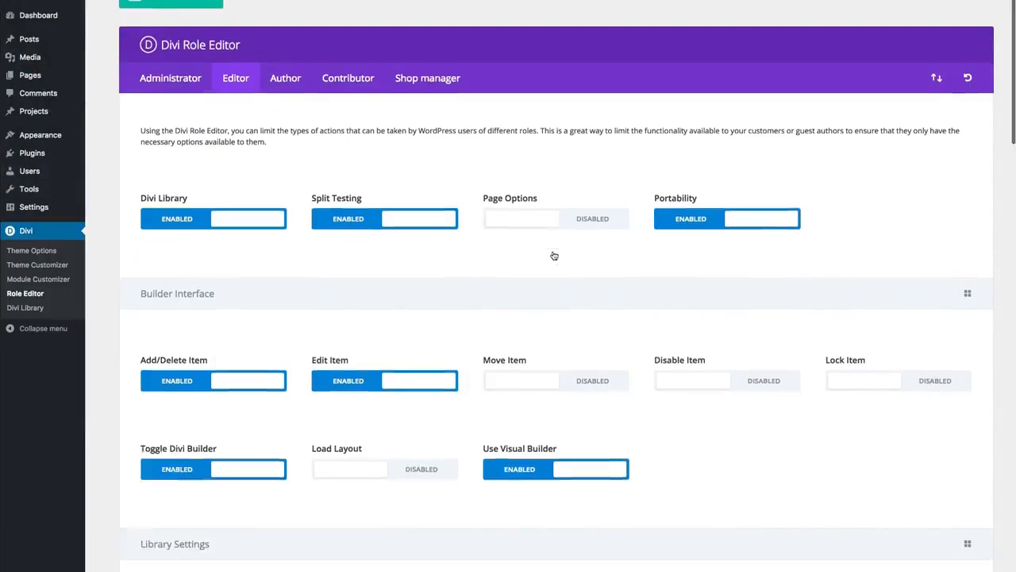
- Review the Editor role's Module Use permissions and disable the Shop module
{"action": "scroll", "coordinate": [551, 256], "scroll_direction": "down", "scroll_amount": 5}
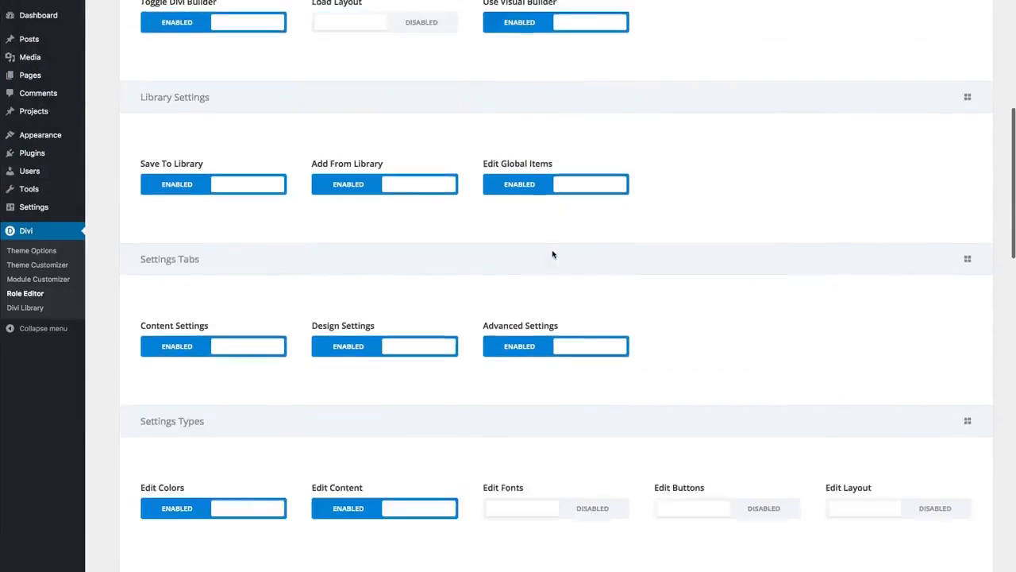
{"action": "scroll", "coordinate": [504, 219], "scroll_direction": "down", "scroll_amount": 3}
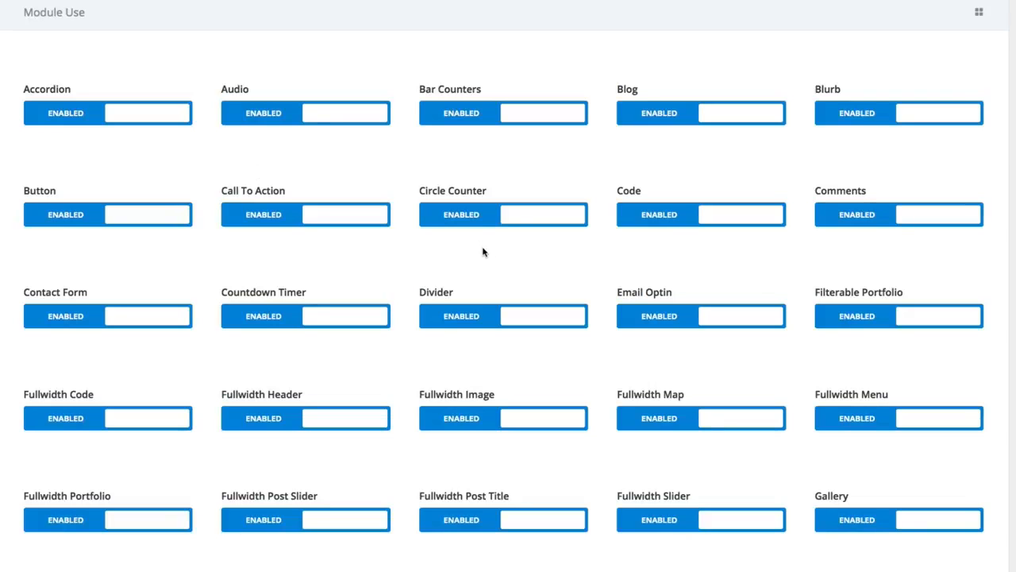
{"action": "scroll", "coordinate": [484, 250], "scroll_direction": "down", "scroll_amount": 6}
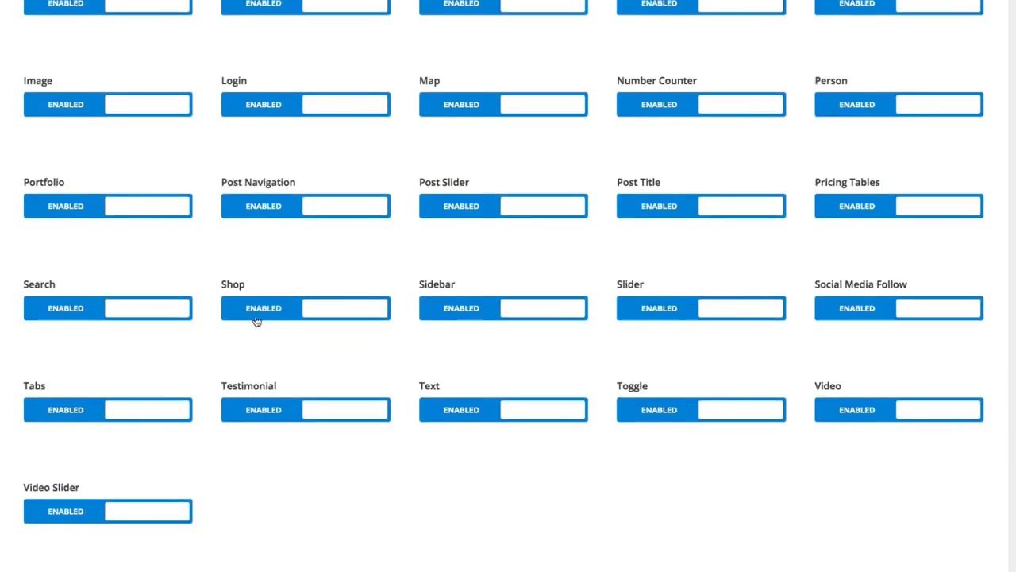
{"action": "scroll", "coordinate": [419, 347], "scroll_direction": "down", "scroll_amount": 3}
{"action": "scroll", "coordinate": [418, 346], "scroll_direction": "up", "scroll_amount": 2}
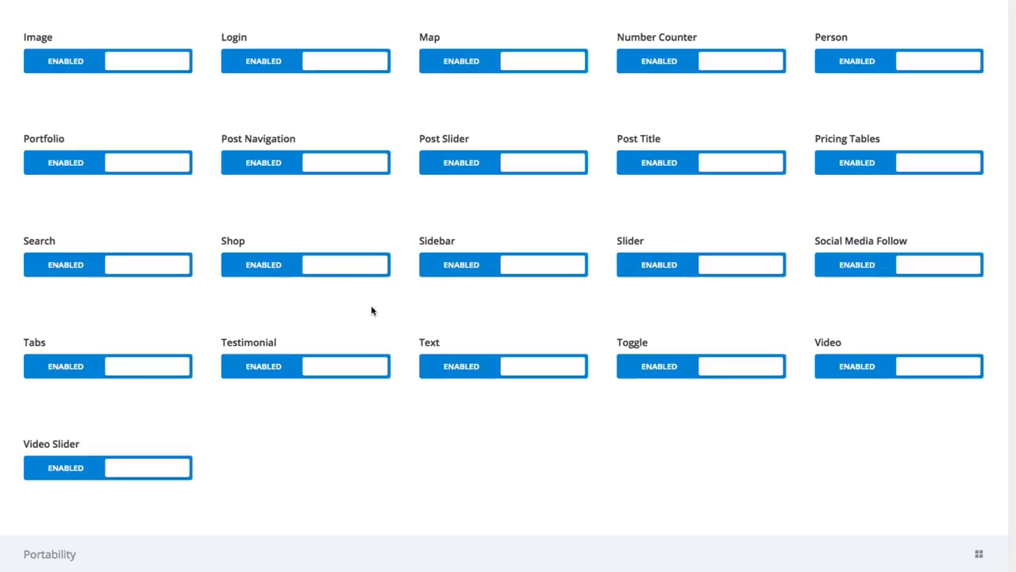
{"action": "left_click", "coordinate": [326, 265]}
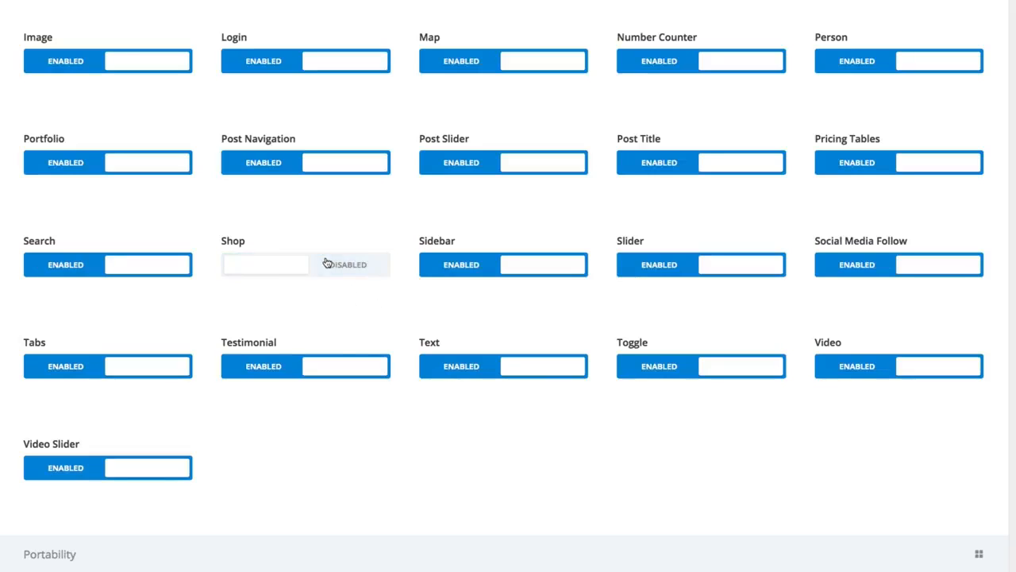
{"action": "scroll", "coordinate": [326, 265], "scroll_direction": "up", "scroll_amount": 1}
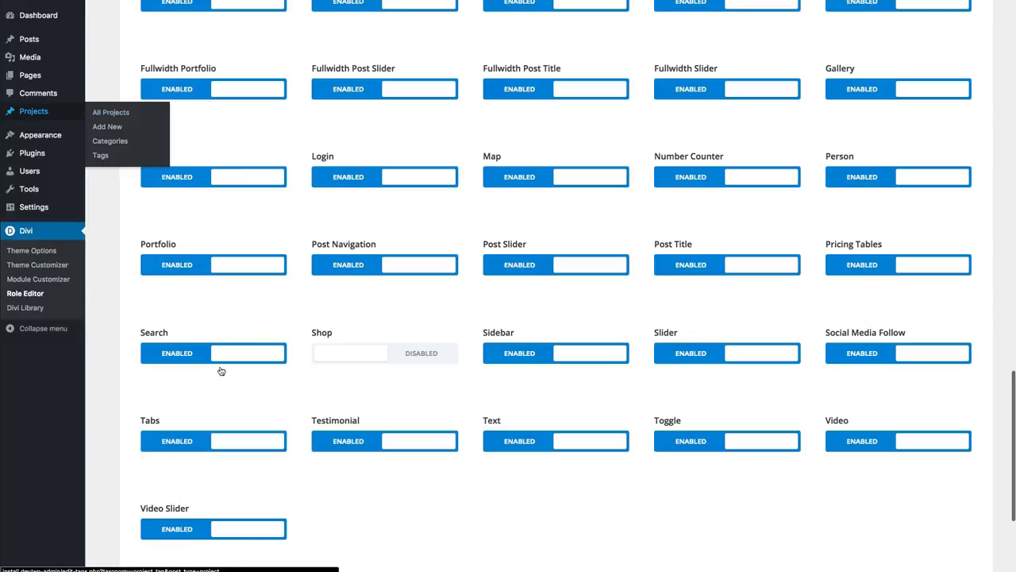
- Disable the Portfolio, Fullwidth Portfolio and Filterable Portfolio modules for the Editor role
{"action": "left_click", "coordinate": [220, 269]}
{"action": "scroll", "coordinate": [311, 315], "scroll_direction": "up", "scroll_amount": 3}
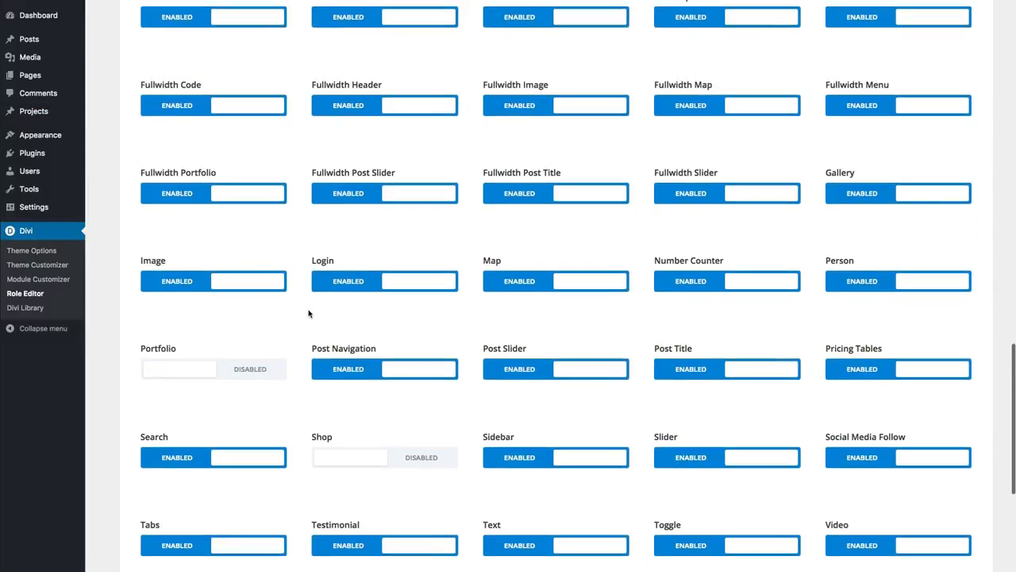
{"action": "left_click", "coordinate": [236, 196]}
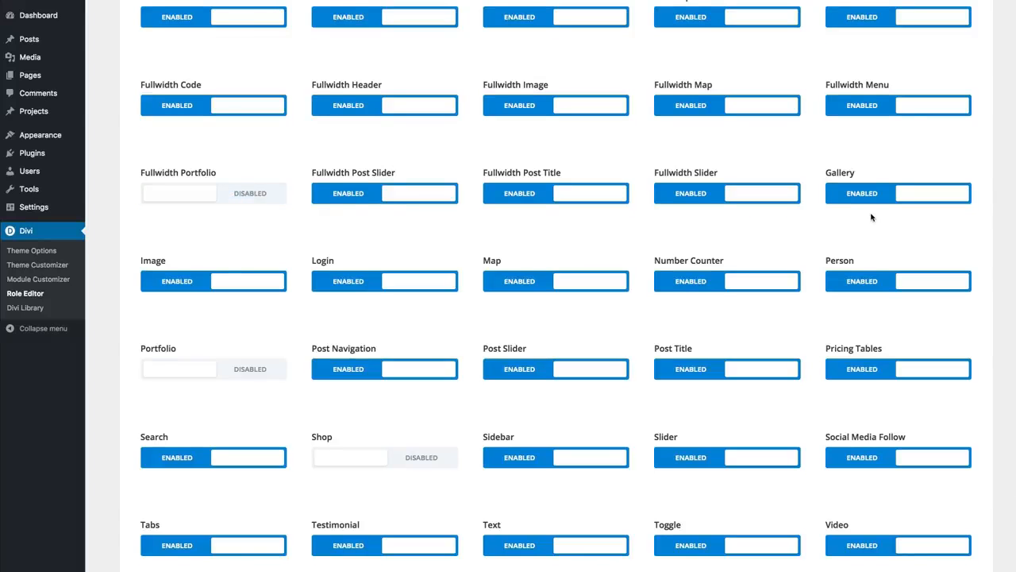
{"action": "scroll", "coordinate": [873, 214], "scroll_direction": "up", "scroll_amount": 4}
{"action": "left_click", "coordinate": [893, 189]}
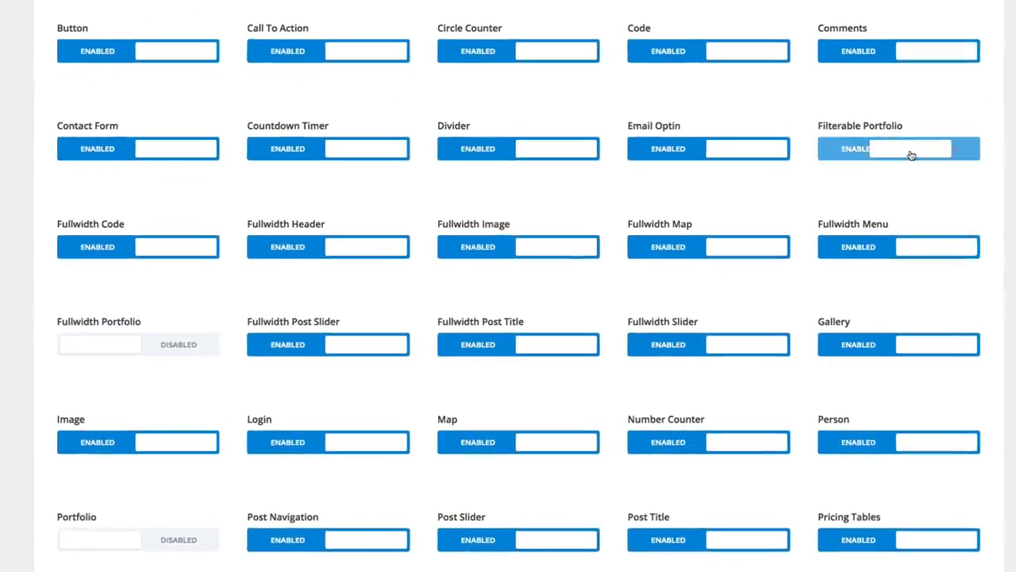
{"action": "scroll", "coordinate": [723, 241], "scroll_direction": "down", "scroll_amount": 3}
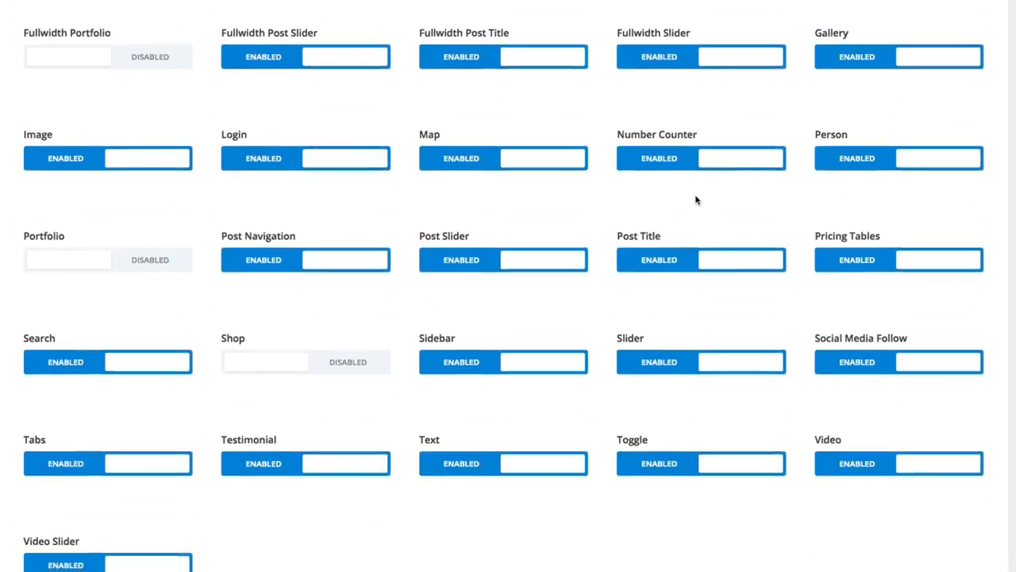
- Disable the Fullwidth Code and Code modules for the Editor role under Module Use
{"action": "scroll", "coordinate": [695, 200], "scroll_direction": "up", "scroll_amount": 3}
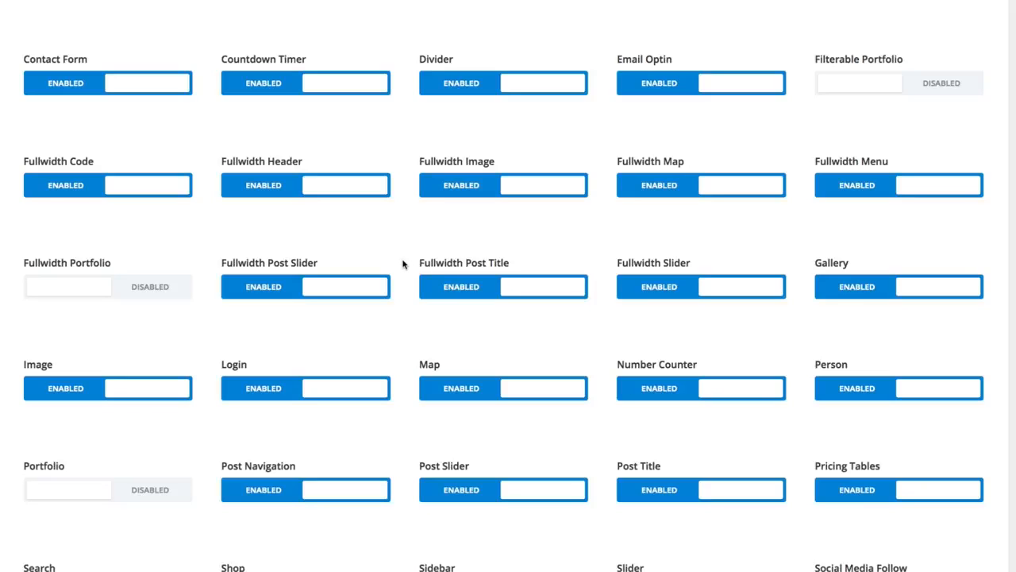
{"action": "scroll", "coordinate": [322, 254], "scroll_direction": "up", "scroll_amount": 2}
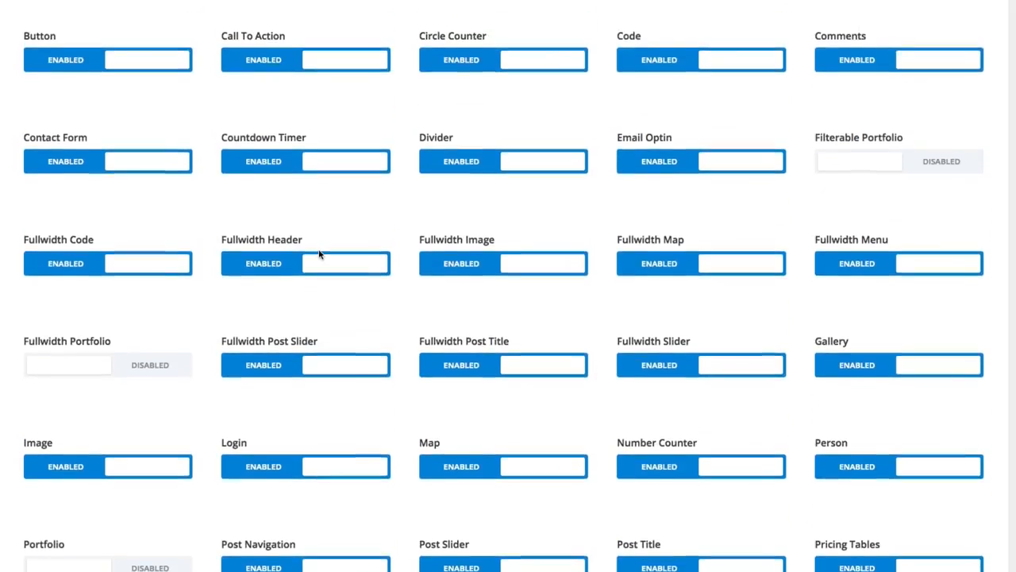
{"action": "scroll", "coordinate": [272, 231], "scroll_direction": "up", "scroll_amount": 1}
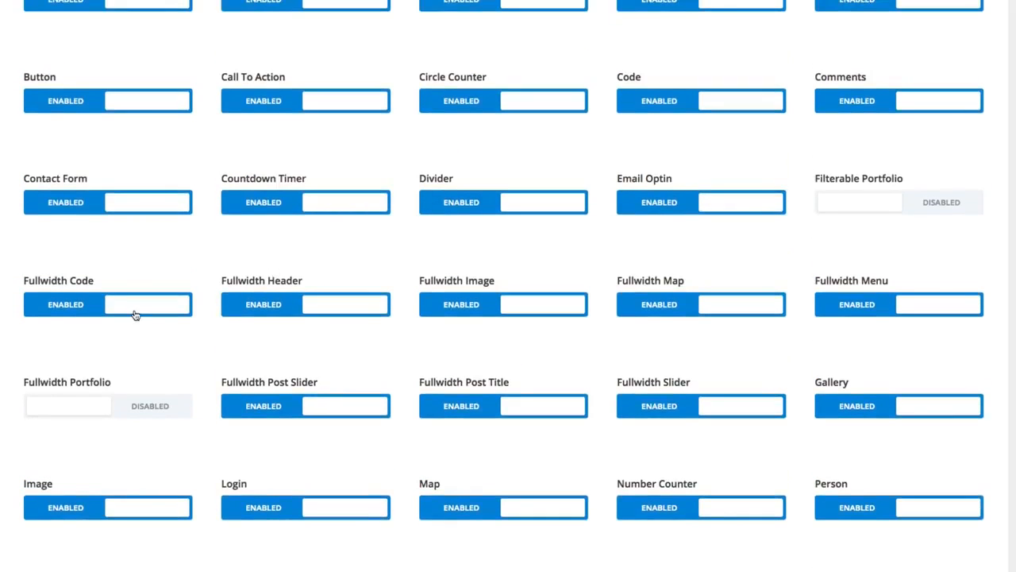
{"action": "left_click", "coordinate": [80, 311]}
{"action": "scroll", "coordinate": [238, 305], "scroll_direction": "up", "scroll_amount": 1}
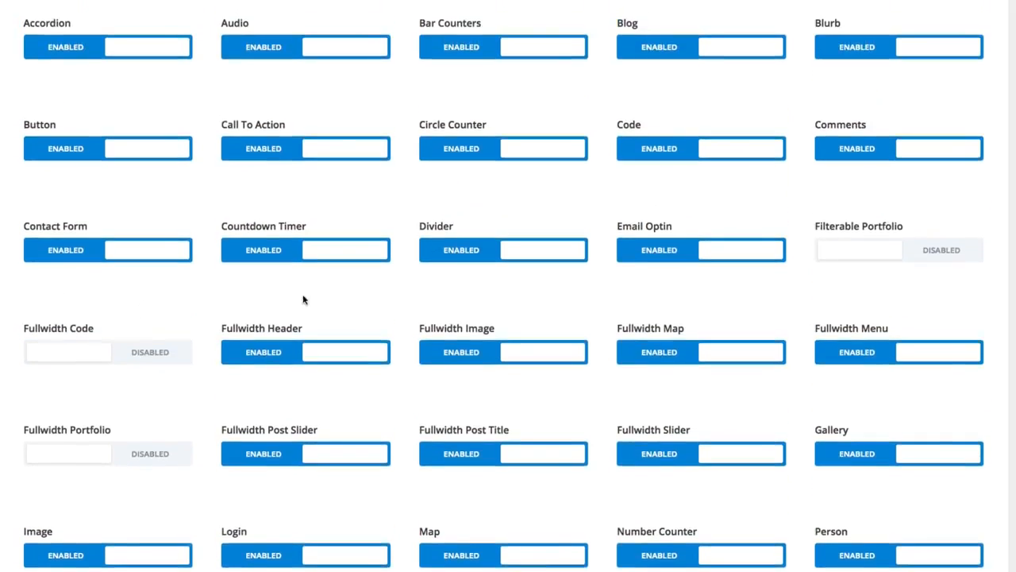
{"action": "left_click", "coordinate": [701, 151]}
{"action": "scroll", "coordinate": [311, 386], "scroll_direction": "up", "scroll_amount": 2}
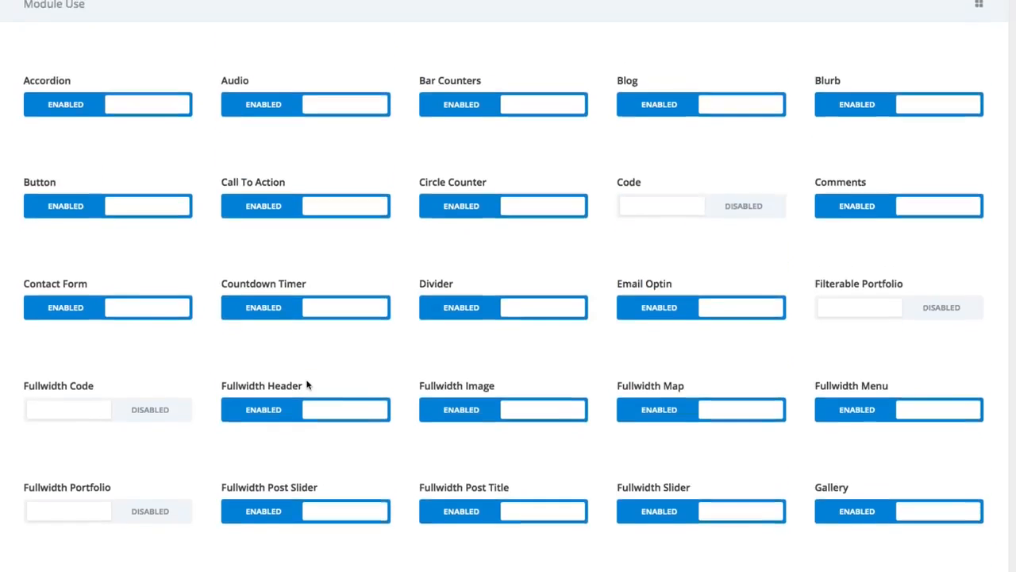
- Look over the remaining Editor role module permissions and save the Divi roles
{"action": "scroll", "coordinate": [307, 385], "scroll_direction": "down", "scroll_amount": 10}
{"action": "scroll", "coordinate": [307, 385], "scroll_direction": "down", "scroll_amount": 3}
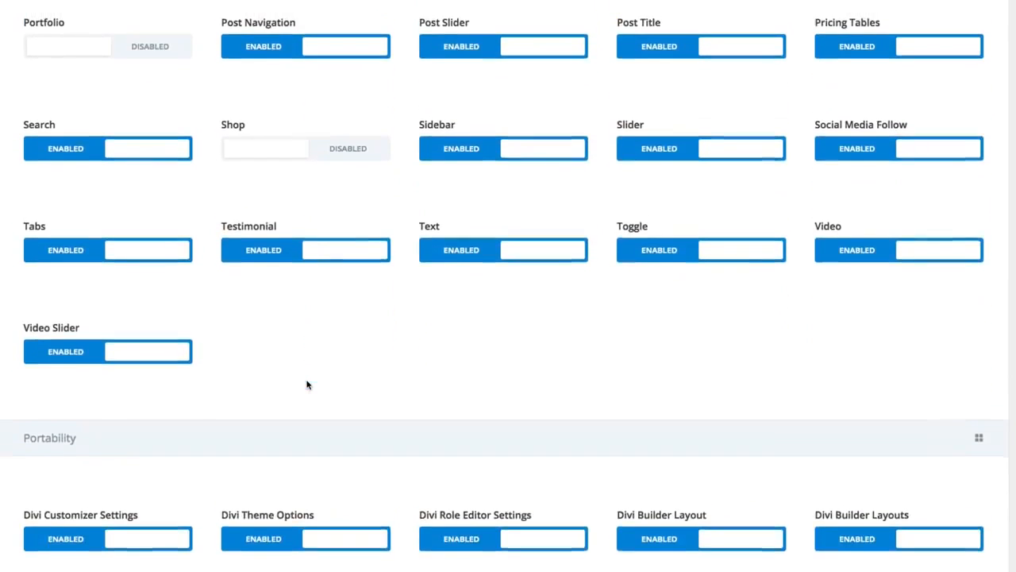
{"action": "scroll", "coordinate": [306, 385], "scroll_direction": "up", "scroll_amount": 15}
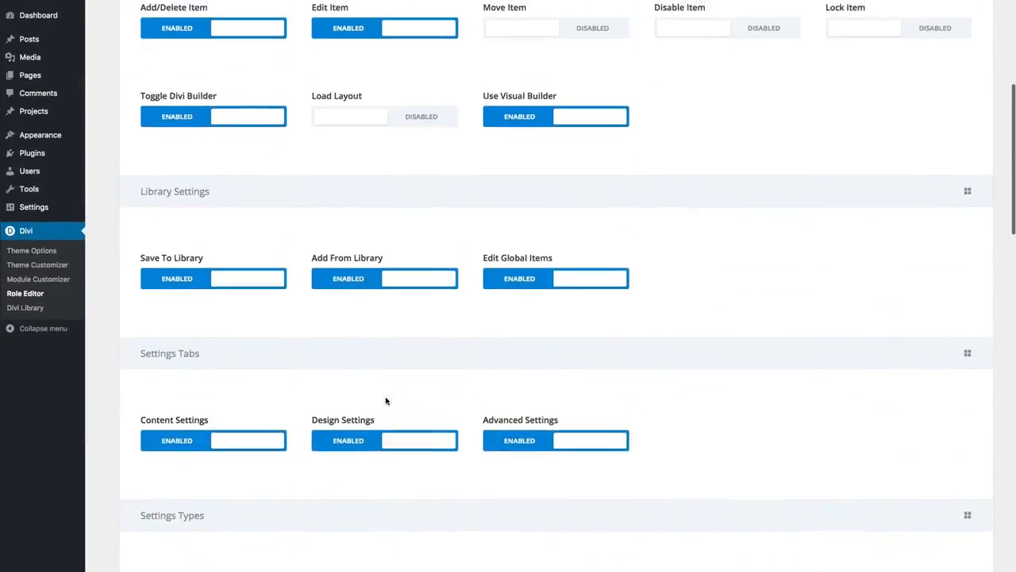
{"action": "scroll", "coordinate": [386, 400], "scroll_direction": "up", "scroll_amount": 5}
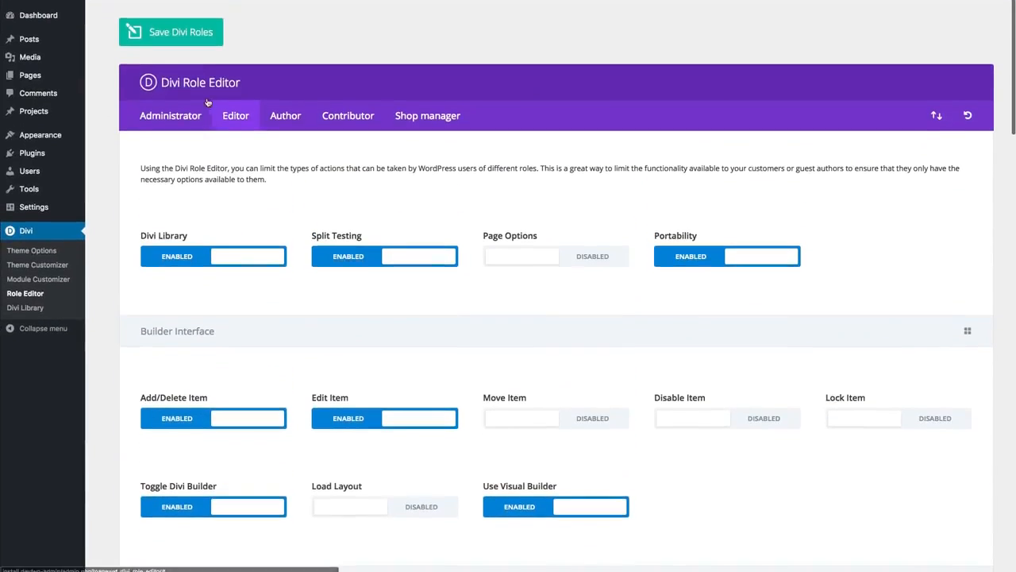
{"action": "left_click", "coordinate": [191, 46]}
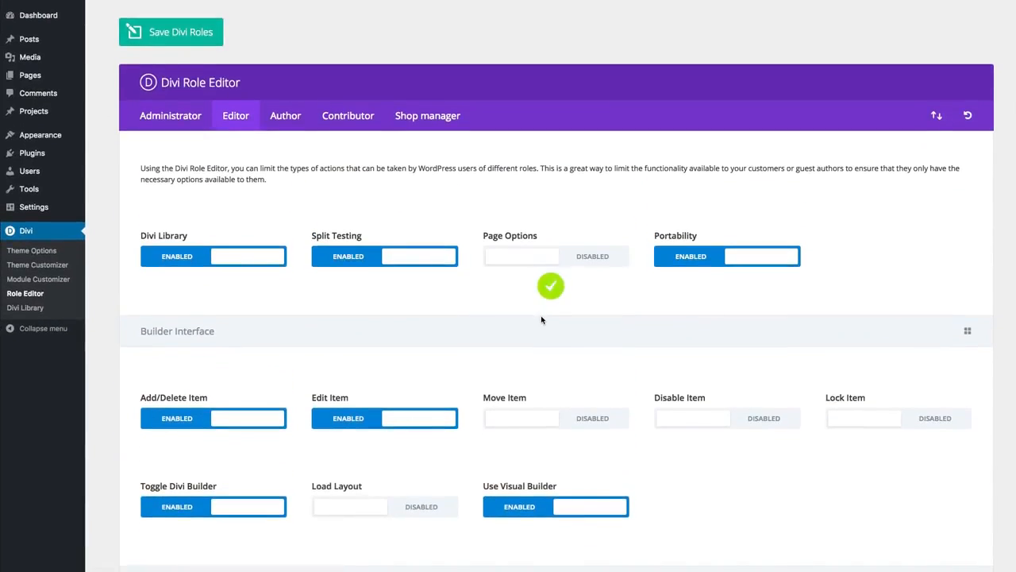
- In the Editor role's page view, check which modules can be inserted under the last Blurb, and close the module list without adding one
{"action": "scroll", "coordinate": [556, 318], "scroll_direction": "down", "scroll_amount": 20}
{"action": "scroll", "coordinate": [540, 315], "scroll_direction": "down", "scroll_amount": 5}
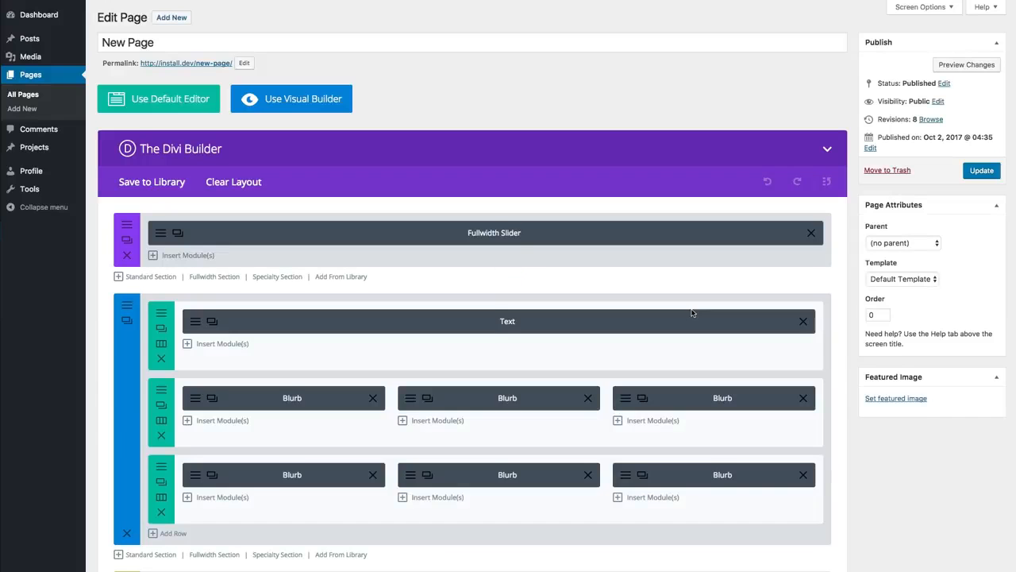
{"action": "scroll", "coordinate": [694, 310], "scroll_direction": "down", "scroll_amount": 3}
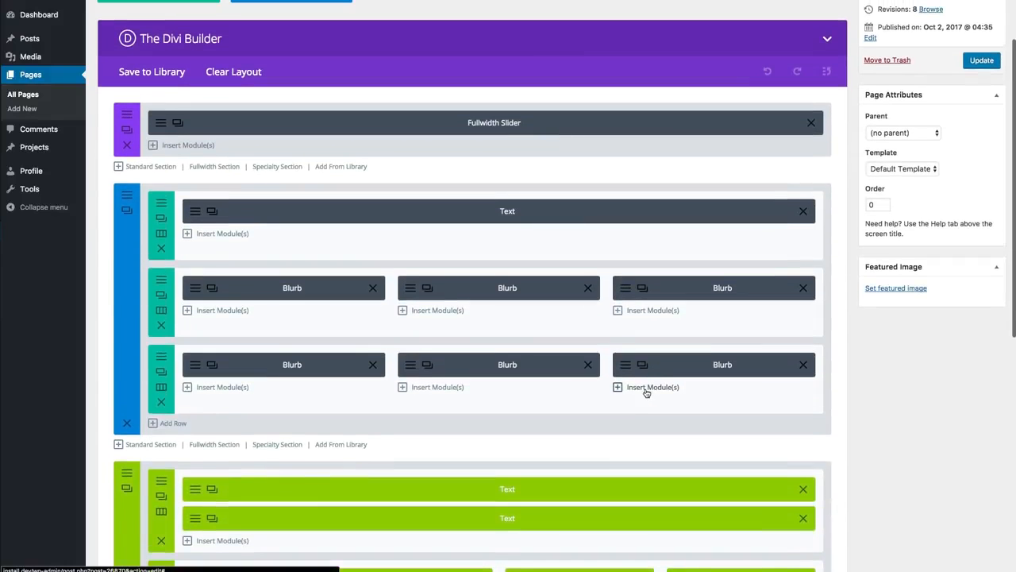
{"action": "left_click", "coordinate": [645, 384]}
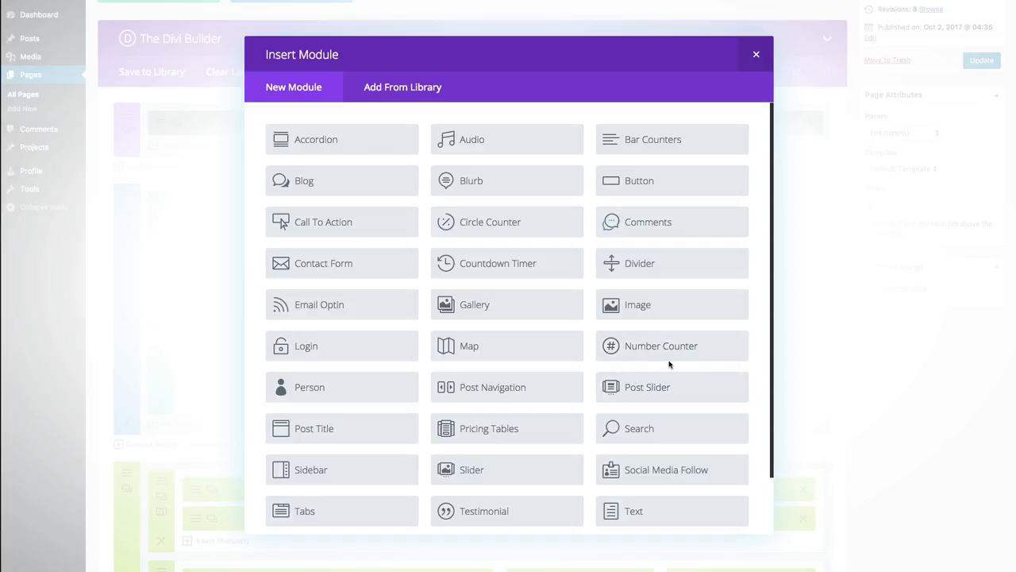
{"action": "scroll", "coordinate": [669, 364], "scroll_direction": "down", "scroll_amount": 2}
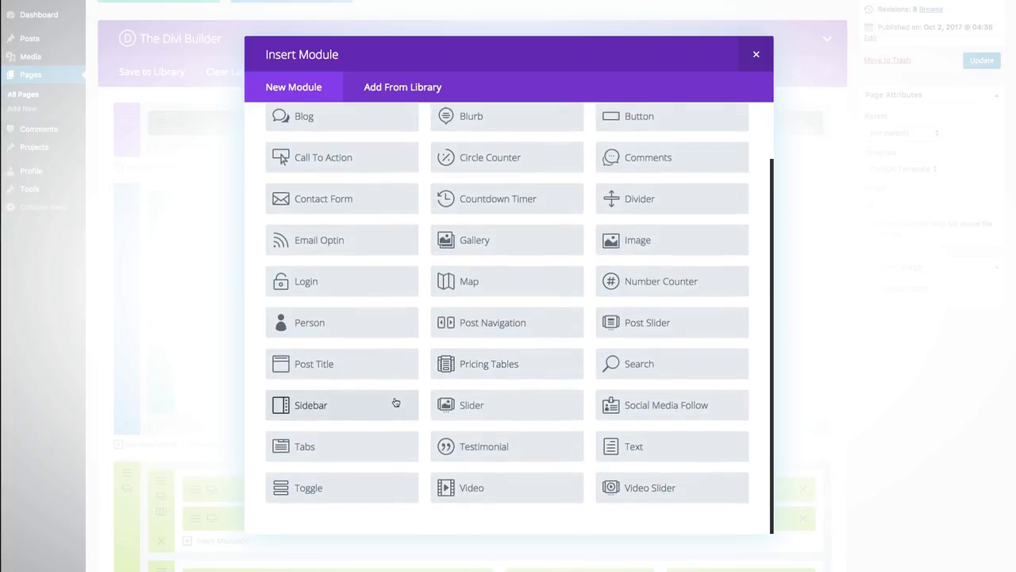
{"action": "scroll", "coordinate": [394, 403], "scroll_direction": "up", "scroll_amount": 2}
{"action": "scroll", "coordinate": [397, 437], "scroll_direction": "down", "scroll_amount": 2}
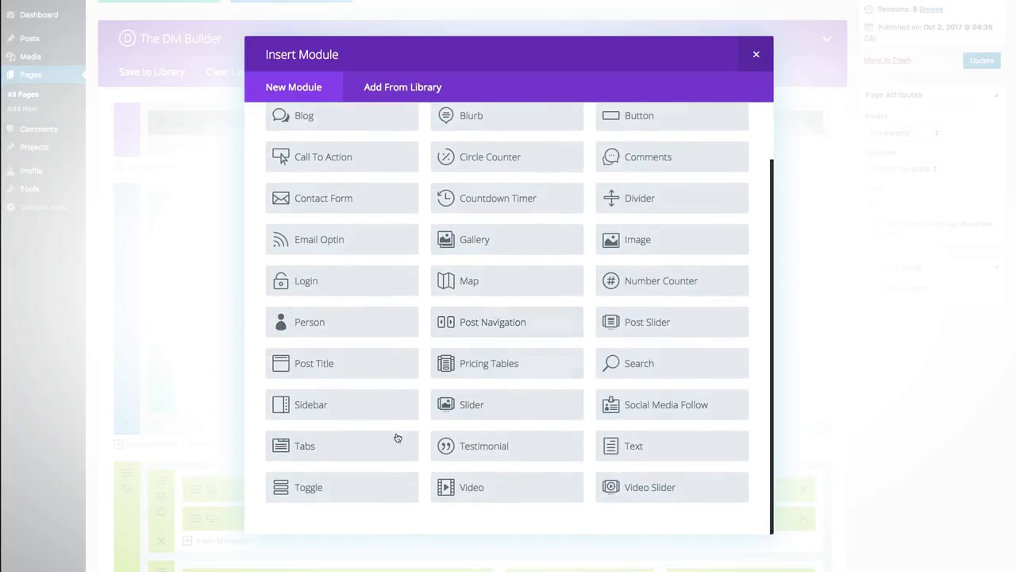
{"action": "scroll", "coordinate": [476, 401], "scroll_direction": "up", "scroll_amount": 2}
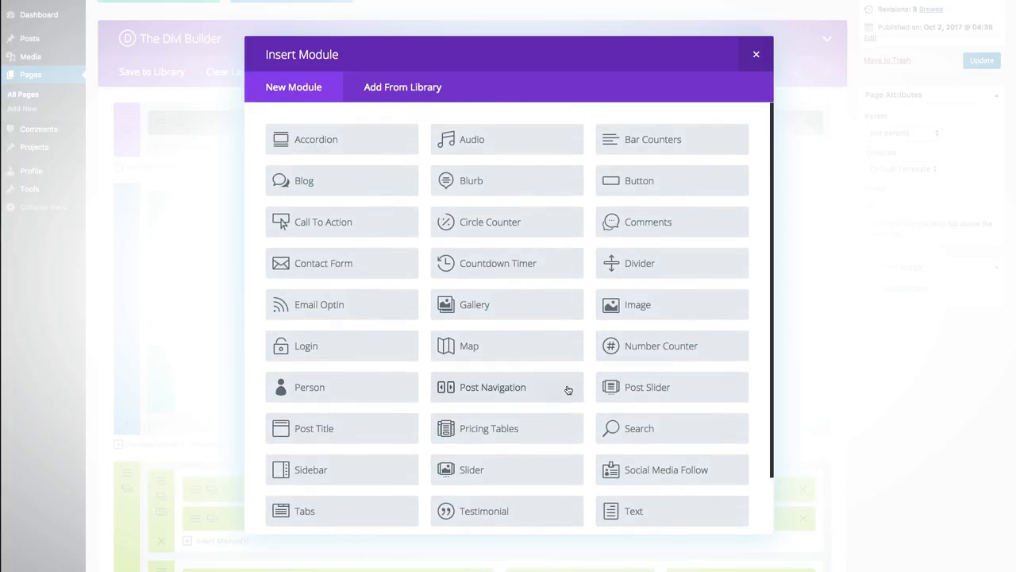
{"action": "scroll", "coordinate": [567, 390], "scroll_direction": "down", "scroll_amount": 2}
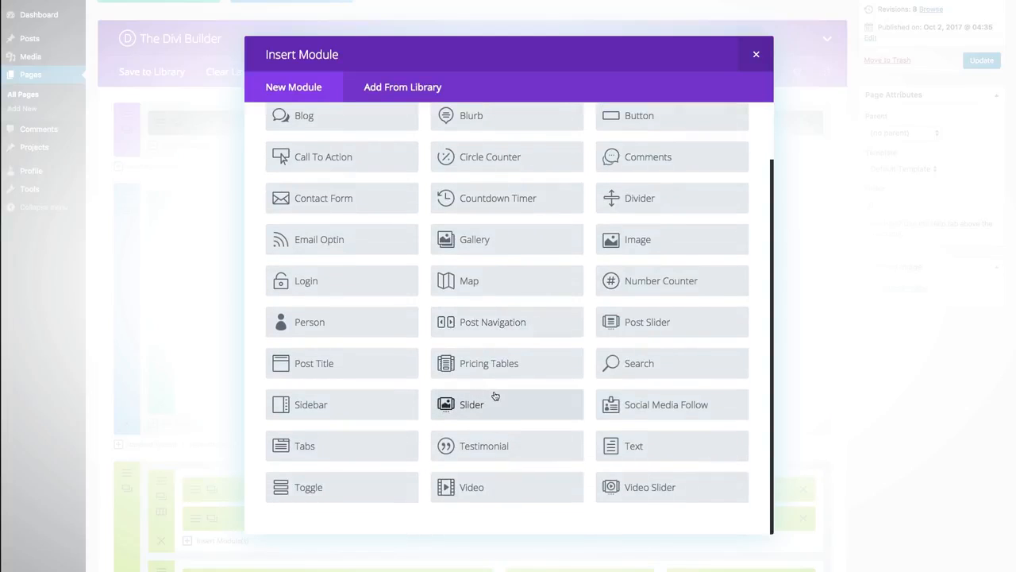
{"action": "scroll", "coordinate": [495, 395], "scroll_direction": "up", "scroll_amount": 2}
{"action": "scroll", "coordinate": [488, 358], "scroll_direction": "up", "scroll_amount": 1}
{"action": "scroll", "coordinate": [508, 330], "scroll_direction": "down", "scroll_amount": 2}
{"action": "scroll", "coordinate": [512, 332], "scroll_direction": "up", "scroll_amount": 2}
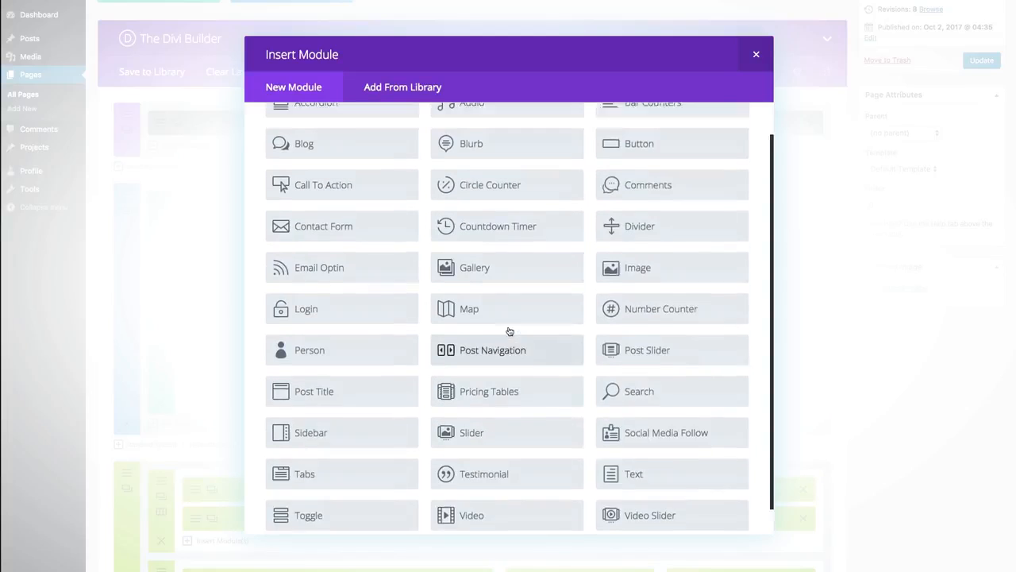
{"action": "scroll", "coordinate": [509, 330], "scroll_direction": "down", "scroll_amount": 2}
{"action": "scroll", "coordinate": [509, 330], "scroll_direction": "up", "scroll_amount": 2}
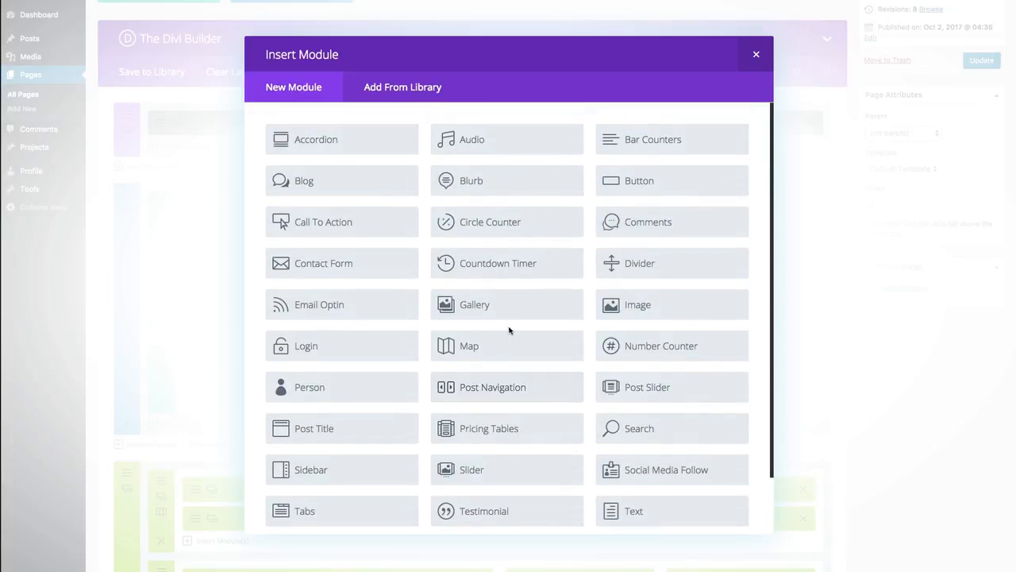
{"action": "scroll", "coordinate": [670, 220], "scroll_direction": "down", "scroll_amount": 2}
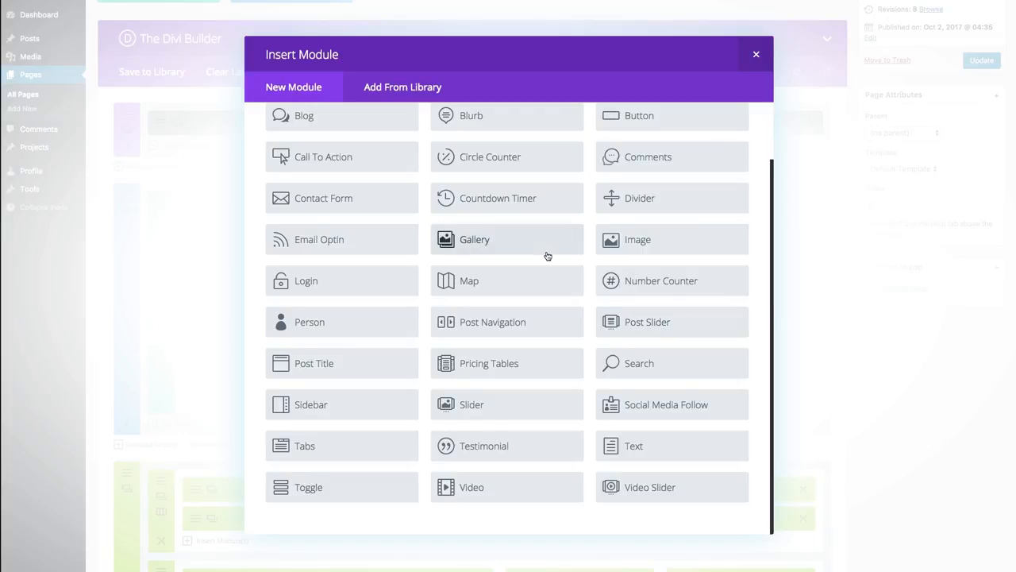
{"action": "scroll", "coordinate": [547, 256], "scroll_direction": "up", "scroll_amount": 2}
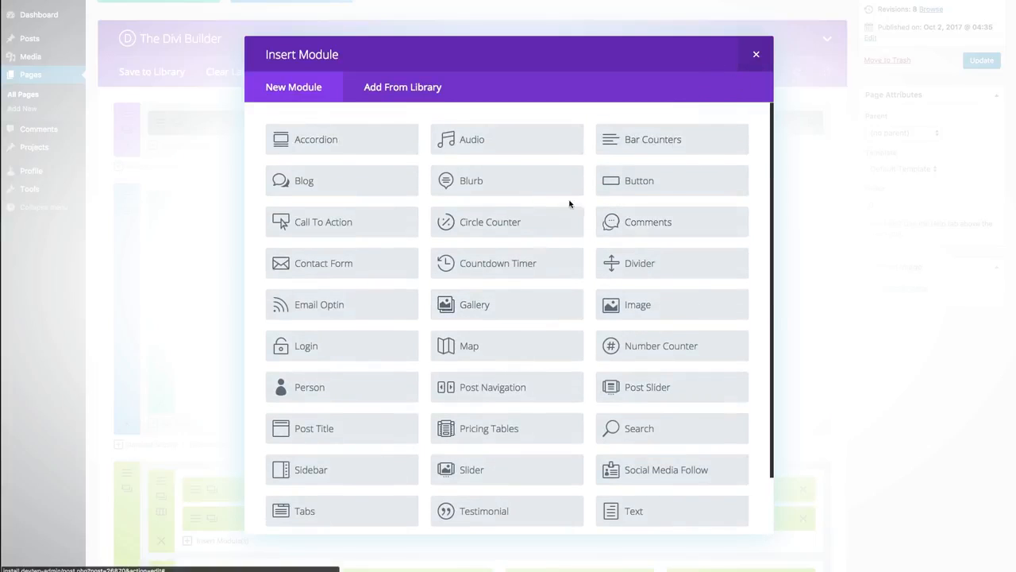
{"action": "left_click", "coordinate": [756, 55]}
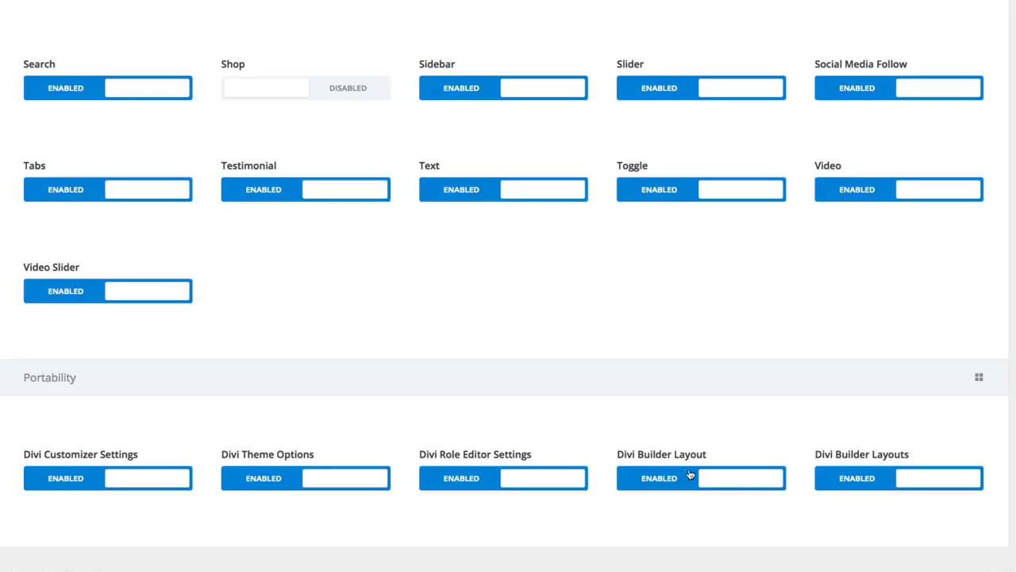
- Review the Editor role's Portability permissions in the Divi Role Editor, including Divi Role Editor Settings, and return to the general permissions
{"action": "scroll", "coordinate": [495, 442], "scroll_direction": "up", "scroll_amount": 3}
{"action": "scroll", "coordinate": [495, 443], "scroll_direction": "down", "scroll_amount": 3}
{"action": "left_click_drag", "start_coordinate": [419, 454], "coordinate": [538, 456]}
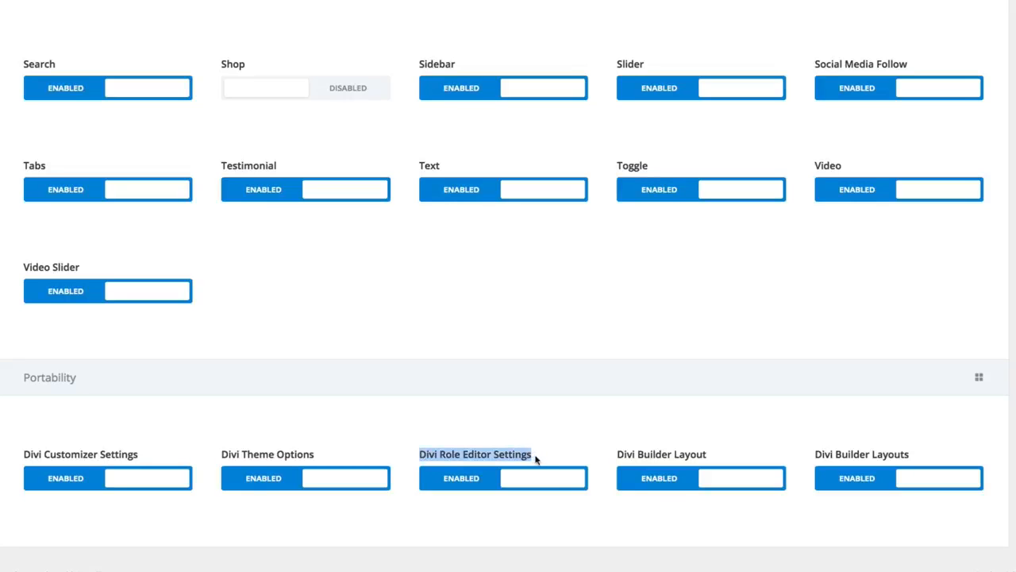
{"action": "left_click", "coordinate": [544, 460]}
{"action": "scroll", "coordinate": [522, 474], "scroll_direction": "up", "scroll_amount": 15}
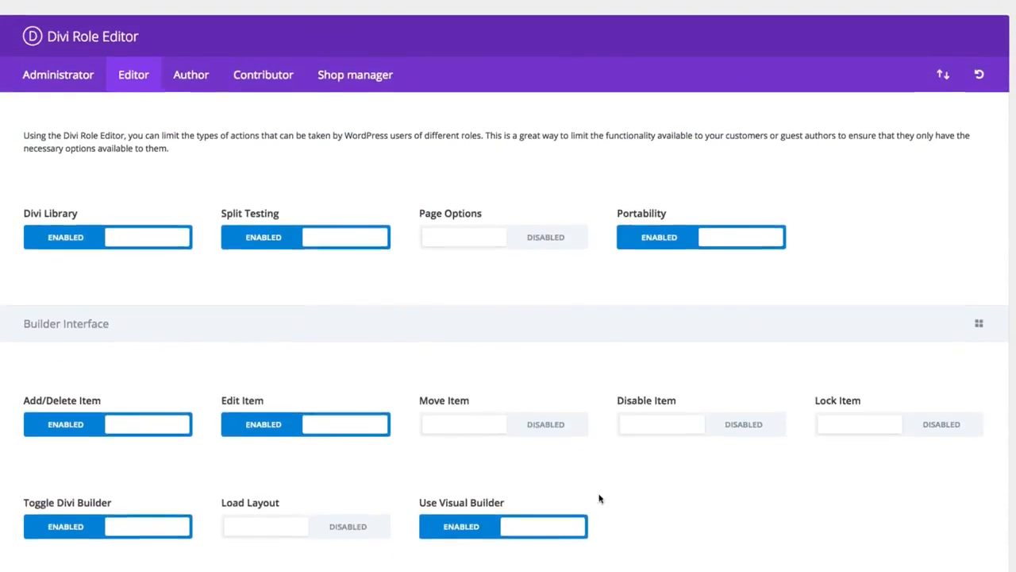